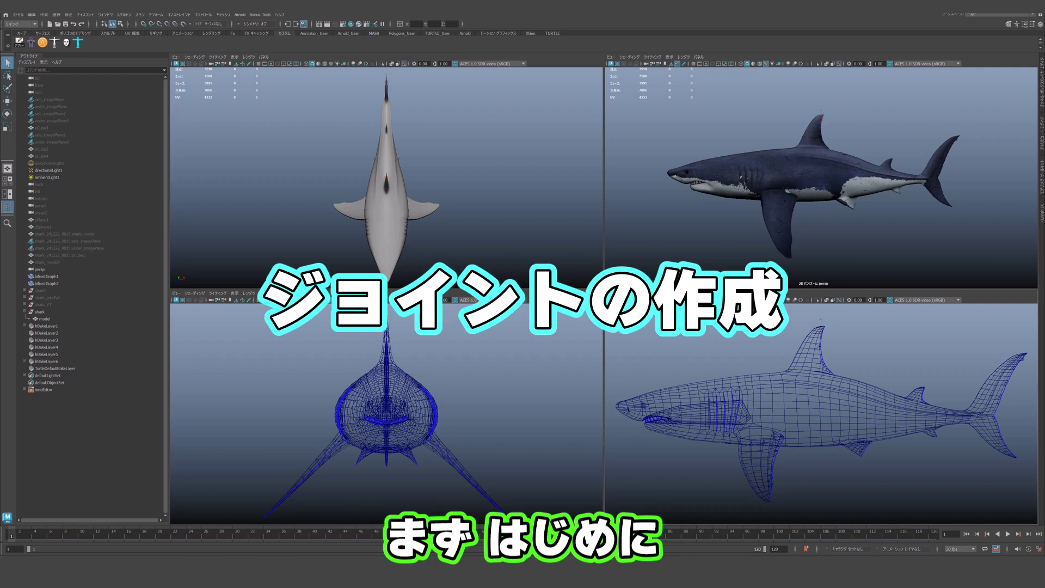
- Create a six-joint chain along the shark's body centre line, from just behind the gills back to the edge of the tail fin
scroll(863, 371, "down", 4)
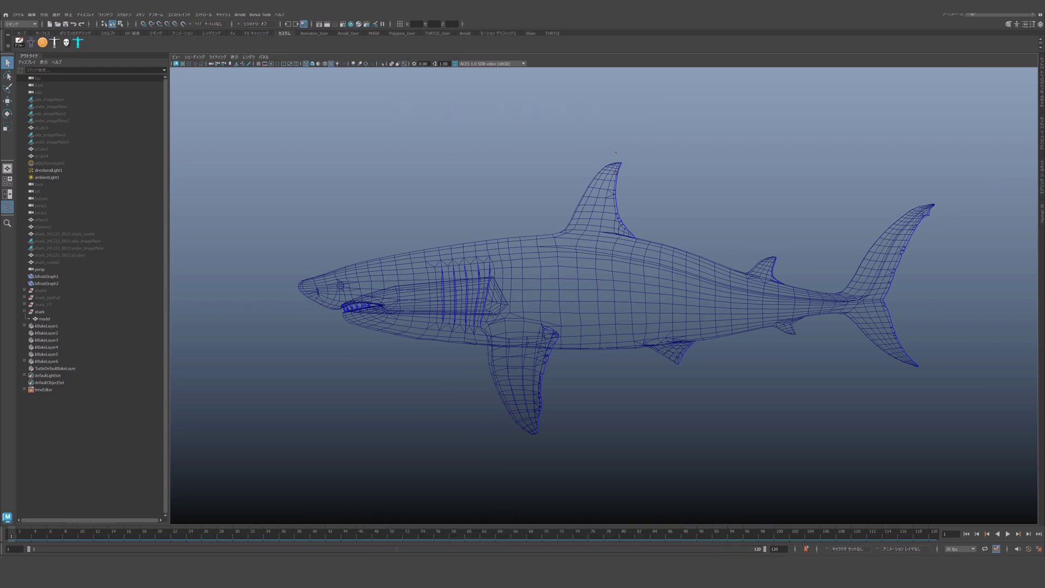
left_click(124, 15)
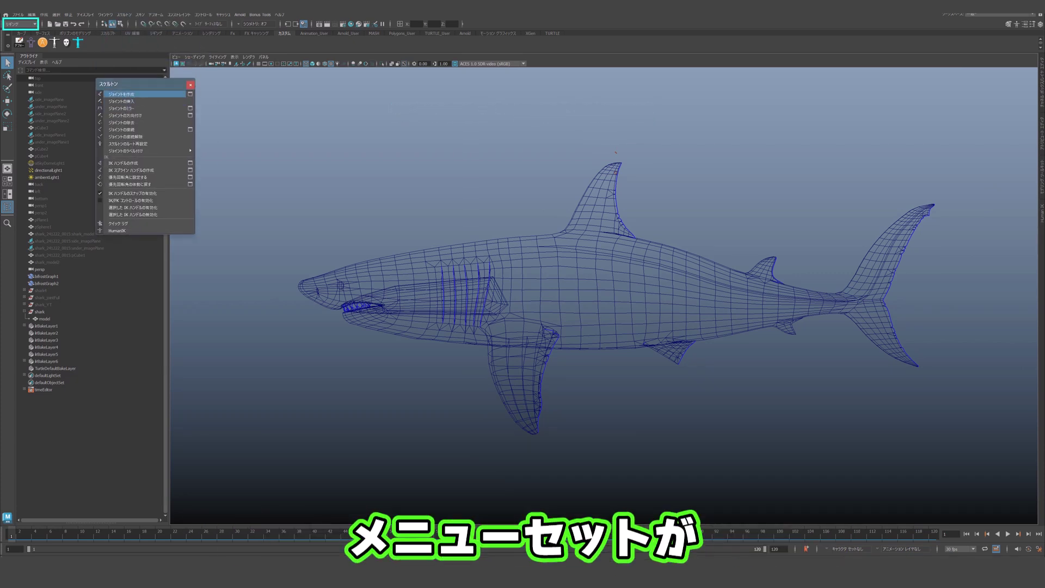
left_click(122, 94)
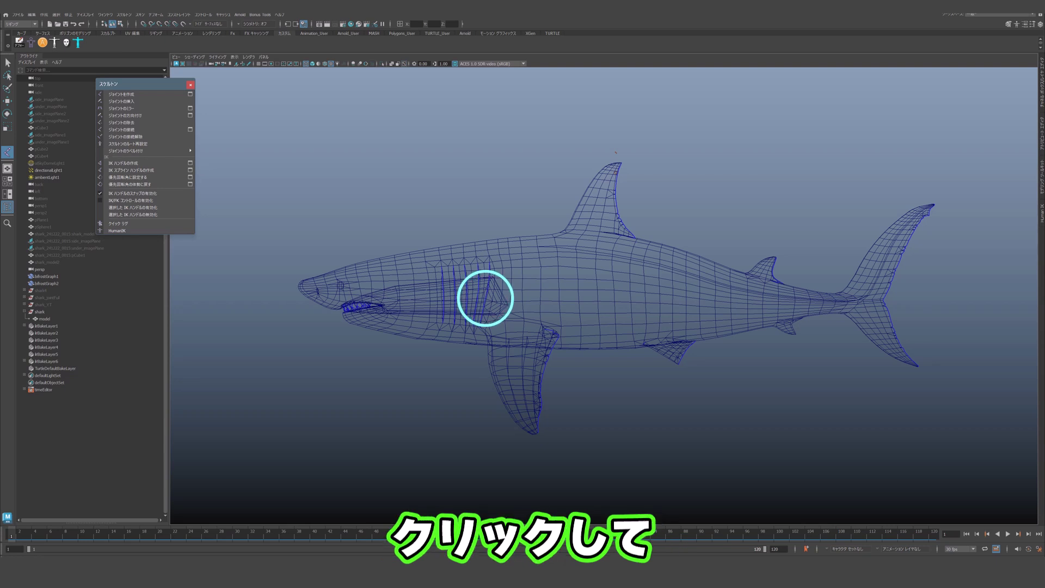
left_click(485, 298)
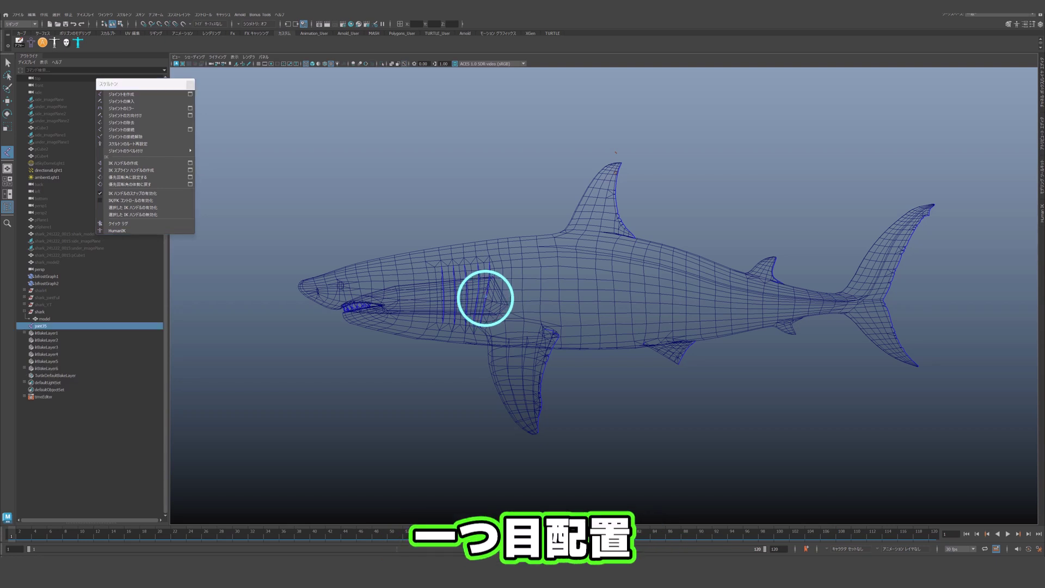
left_click(587, 294)
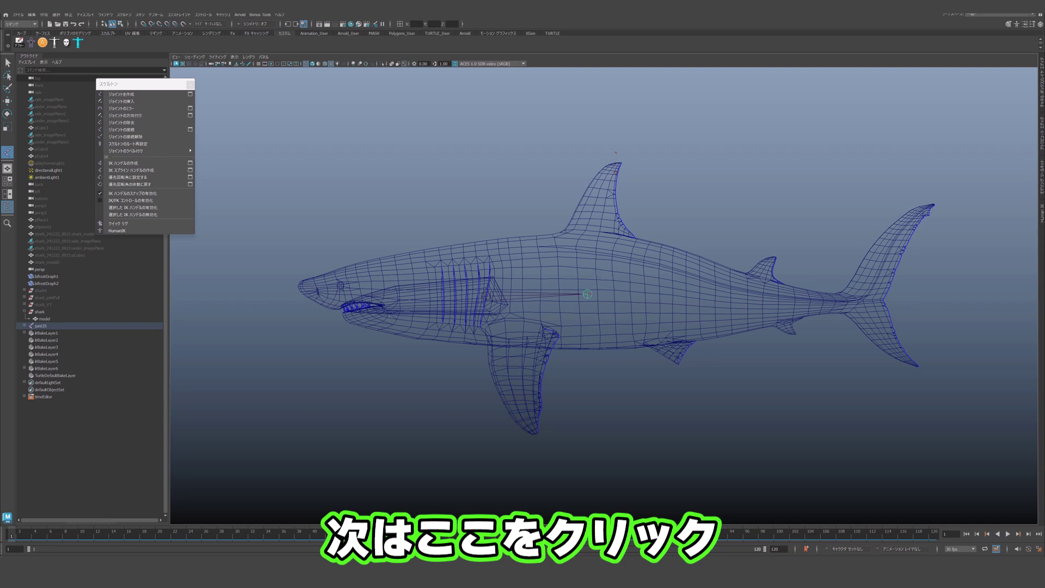
left_click(672, 297)
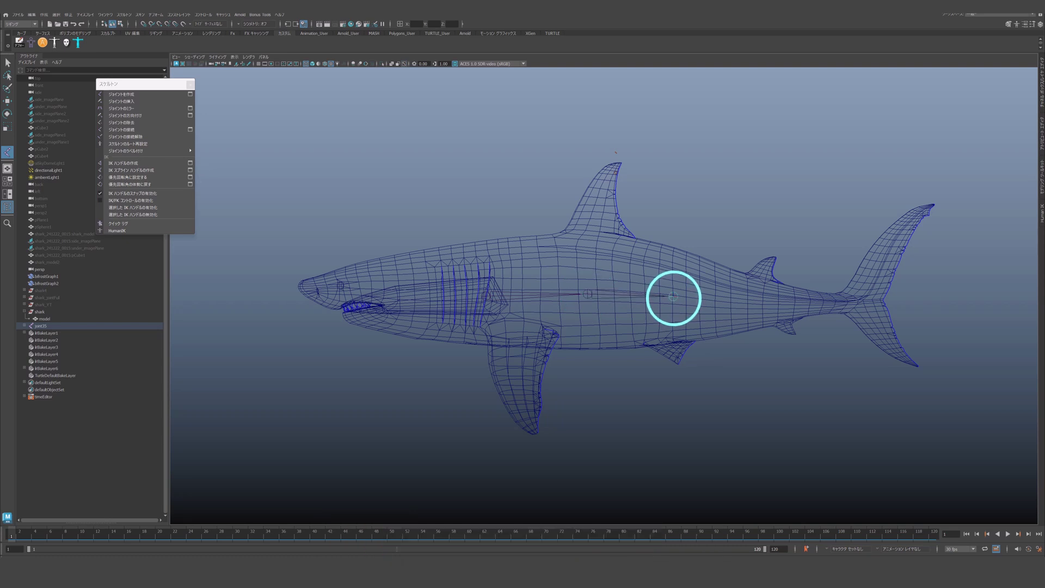
left_click(763, 302)
left_click(841, 301)
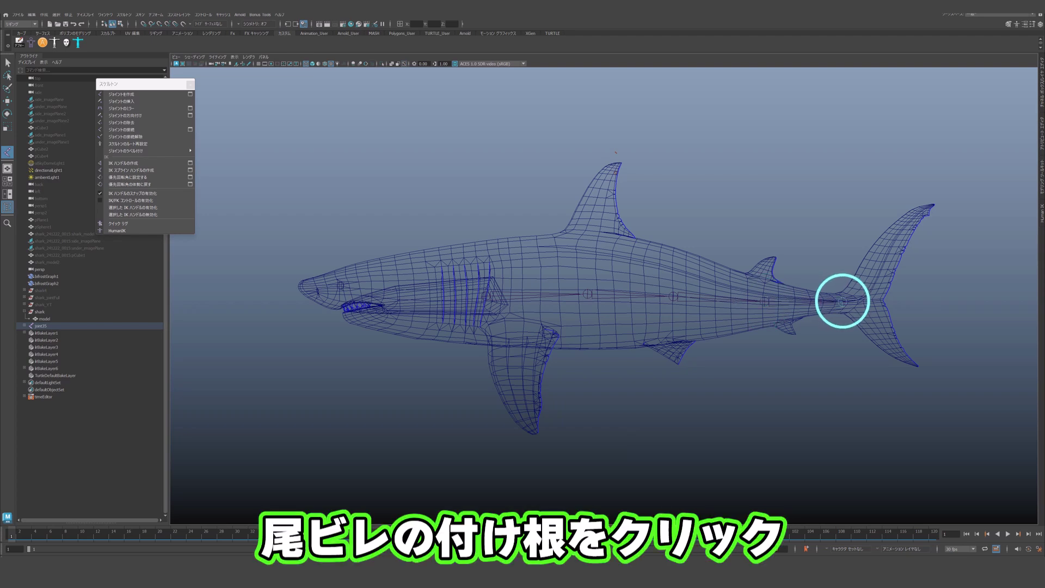
left_click(881, 300)
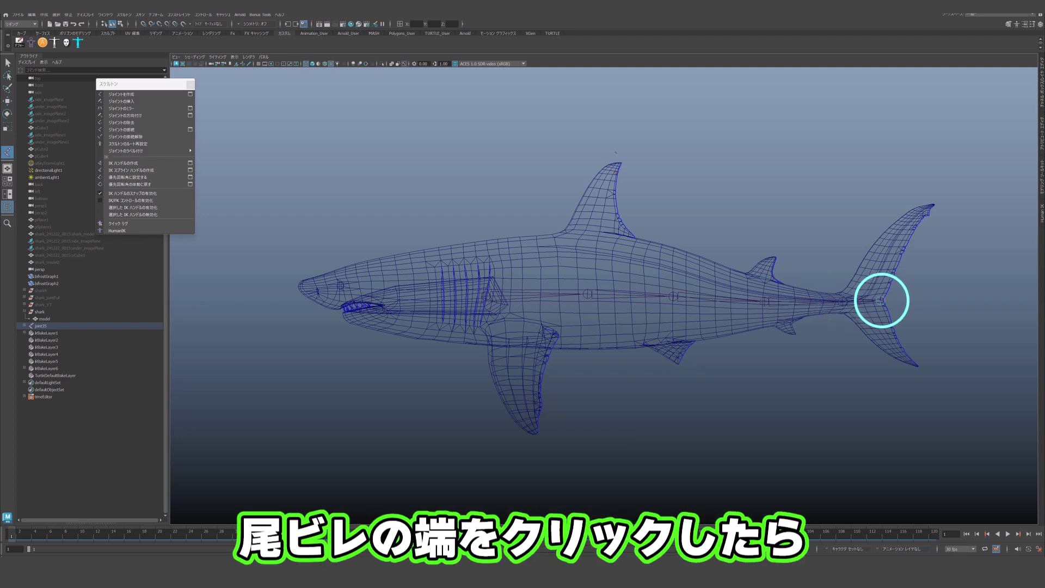
key("Return")
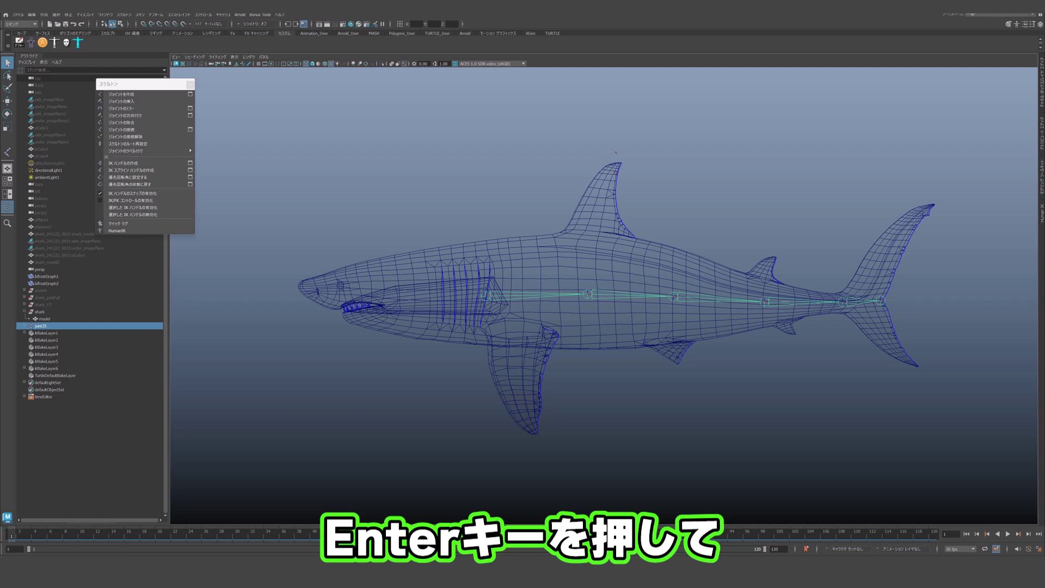
- Create a separate three-joint chain from the gills forward through the head to the tip of the snout
middle_click_drag(604, 297, 726, 290, "alt")
scroll(725, 290, "up", 2)
scroll(766, 113, "up", 2)
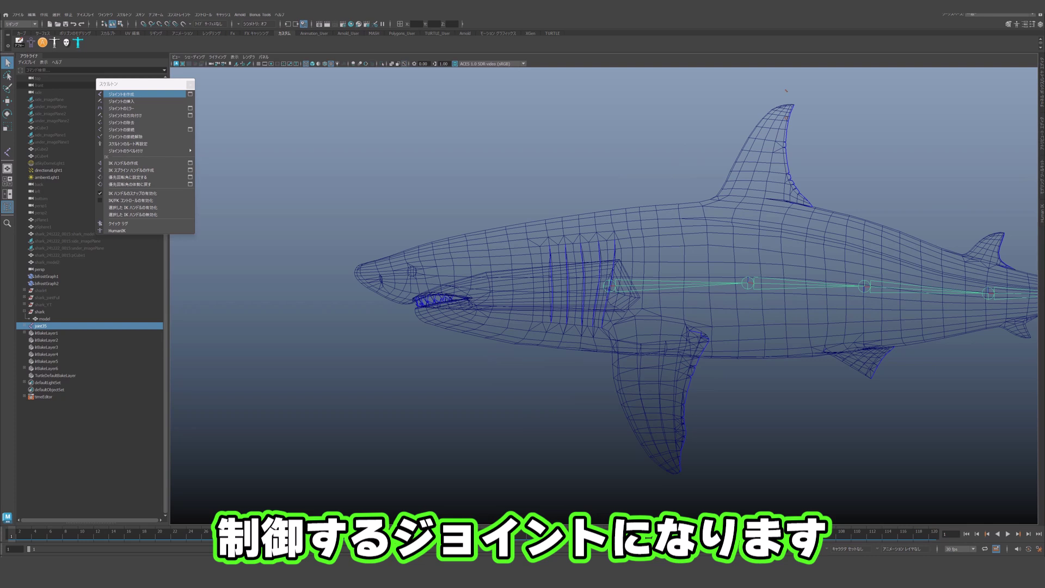
left_click(121, 94)
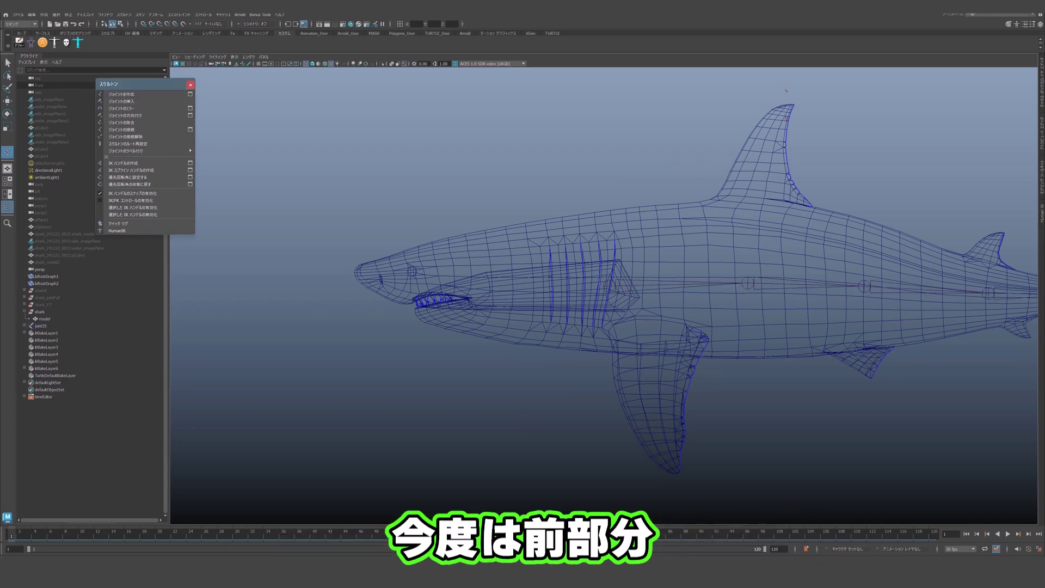
left_click(595, 284)
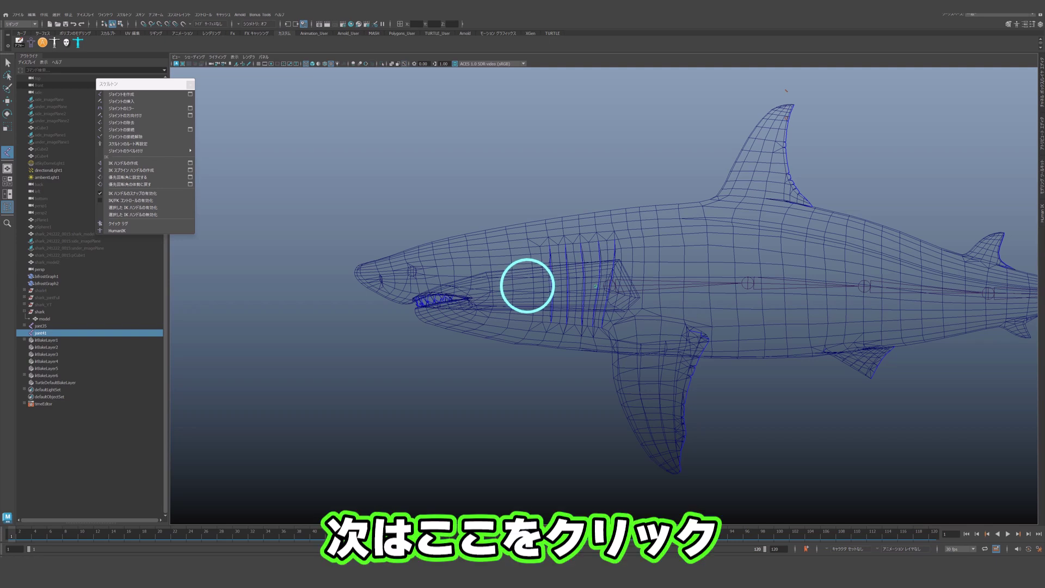
left_click(527, 284)
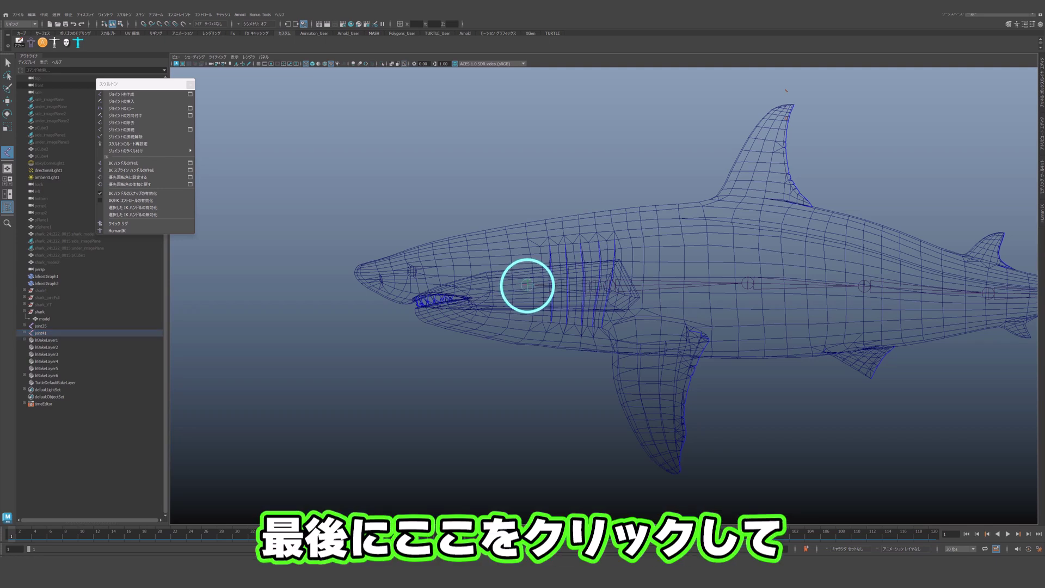
left_click(370, 275)
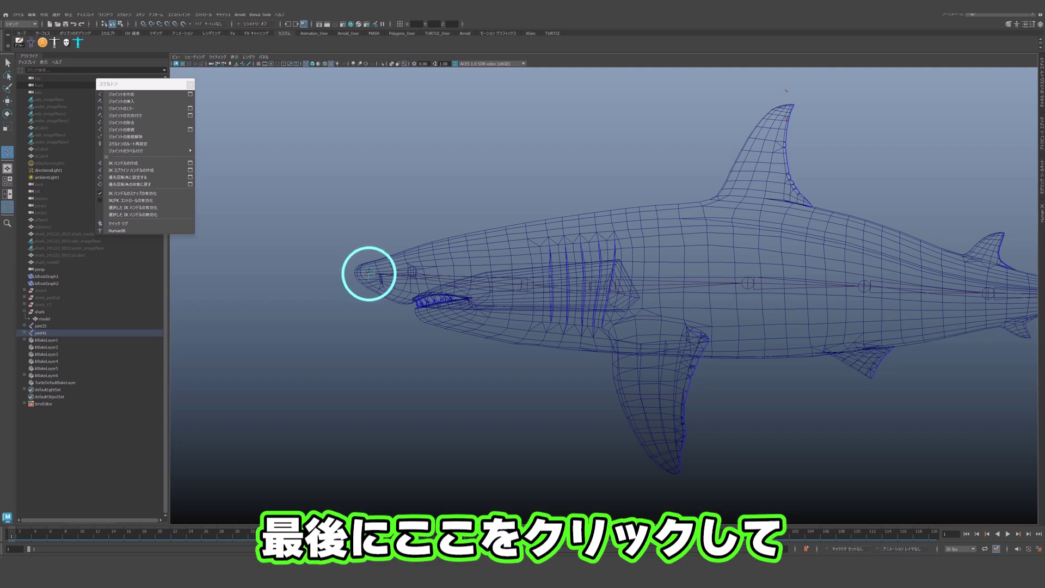
key("Return")
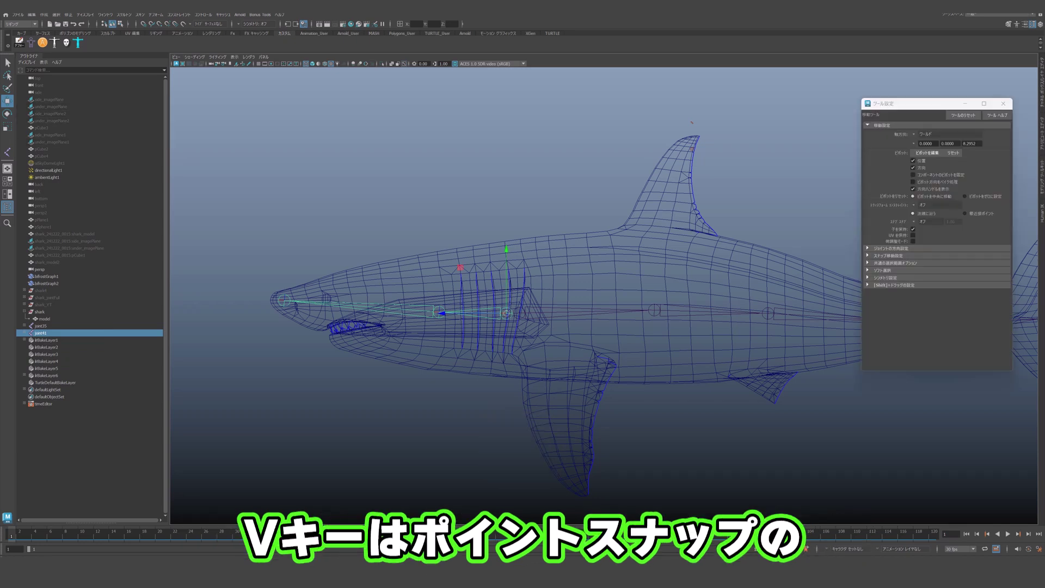
- Point-snap the front chain's root joint onto the first joint of the body chain behind the gills
key("v")
left_click_drag(506, 313, 517, 309)
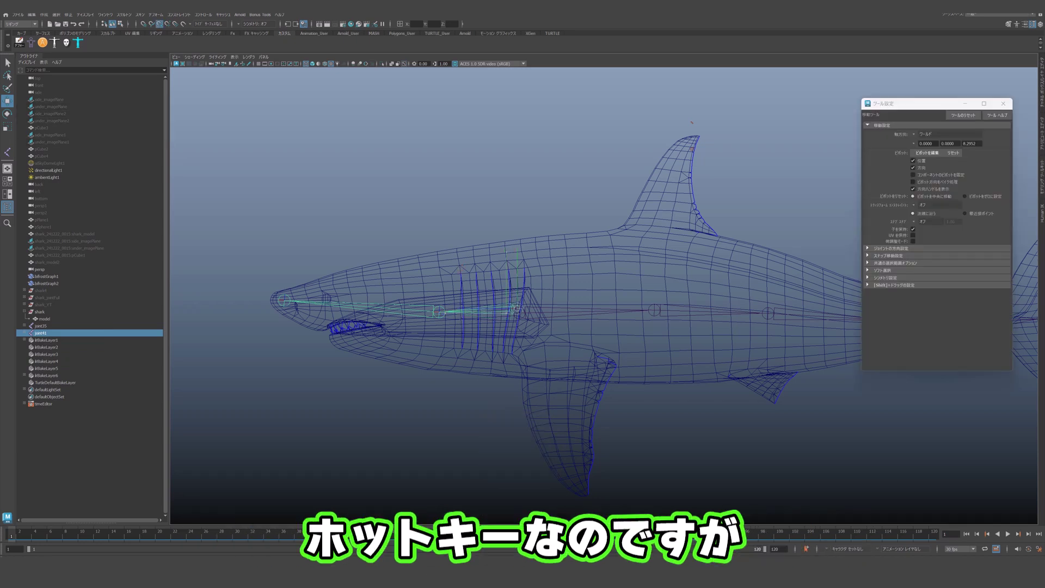
scroll(570, 299, "up", 5)
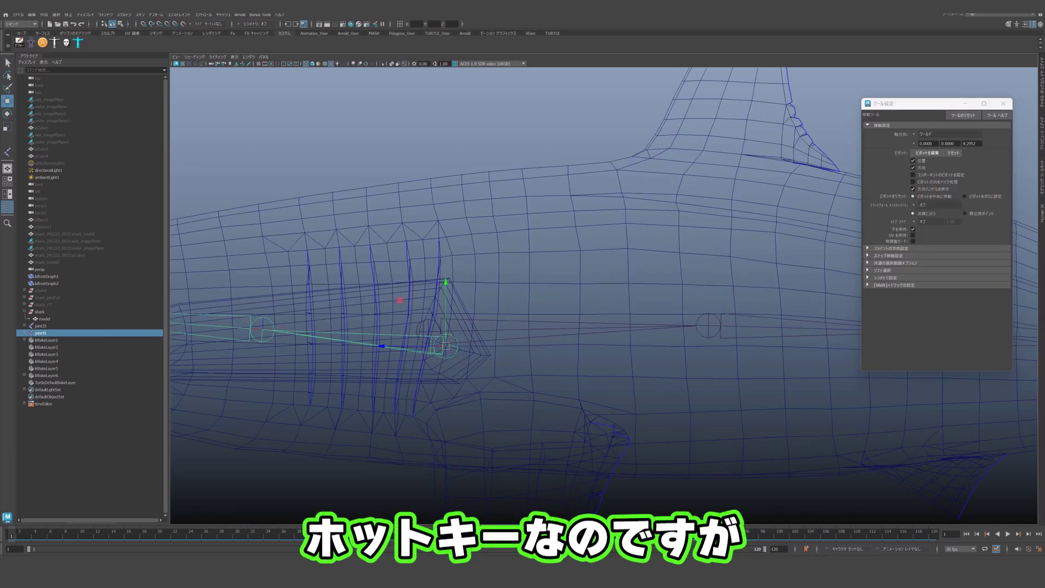
key("v")
left_click_drag(446, 345, 428, 329)
scroll(604, 295, "down", 3)
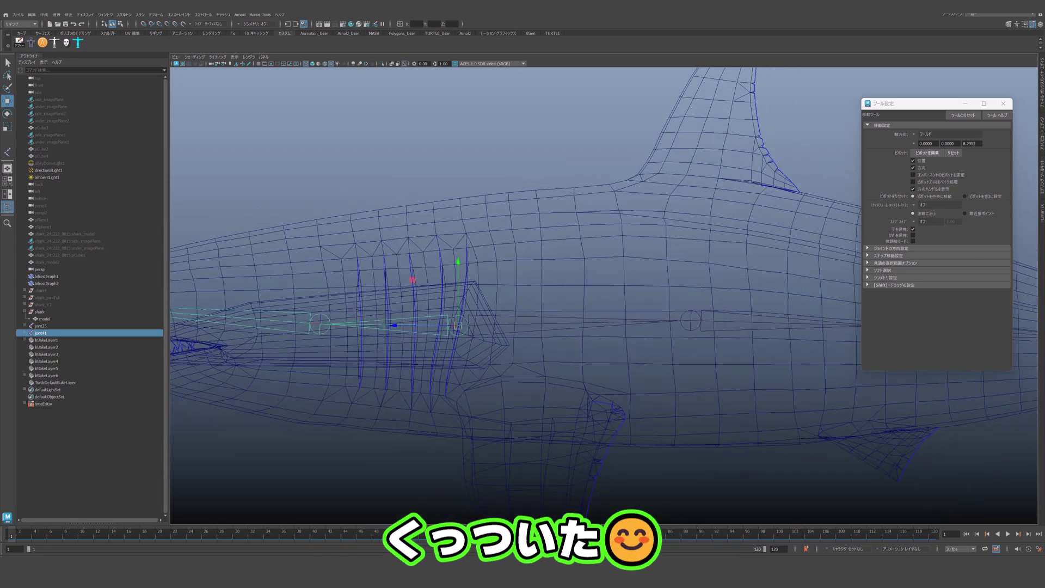
scroll(604, 295, "down", 4)
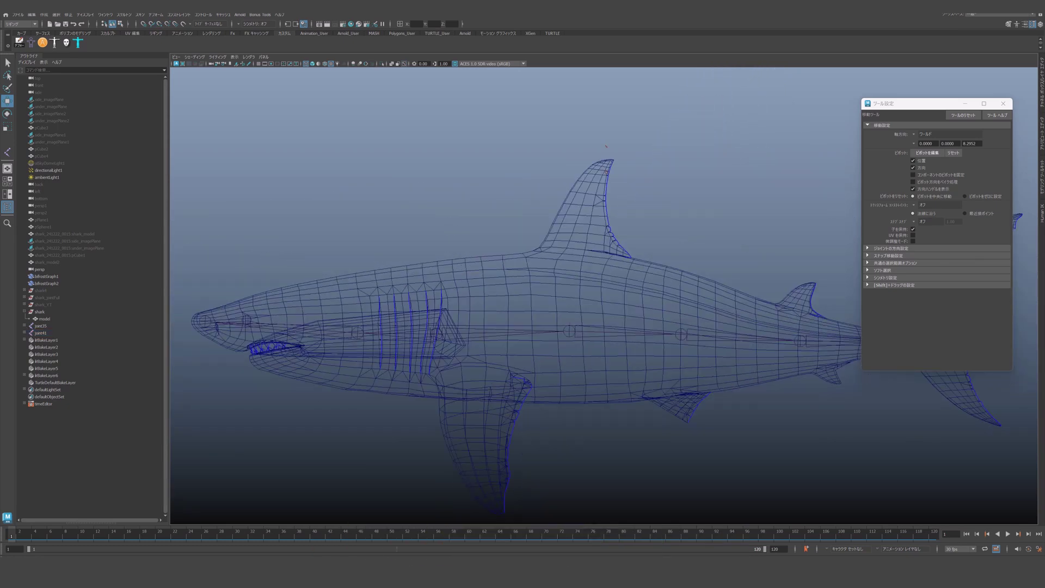
- Raise the two overlapping root joints and the body chain's second joint slightly towards the middle of the body
left_click_drag(423, 317, 449, 347)
left_click_drag(436, 269, 437, 264)
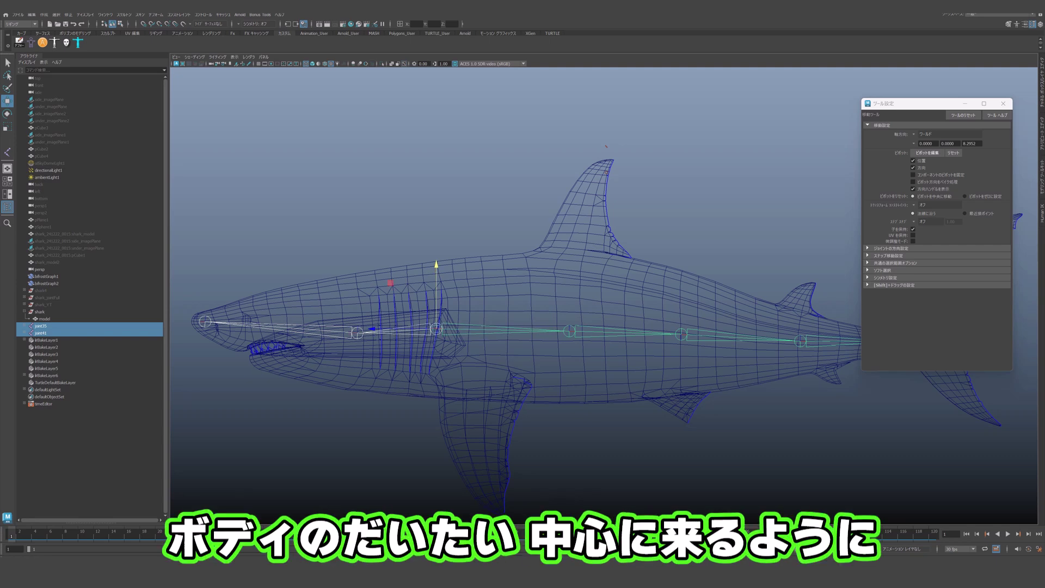
left_click(569, 331)
left_click_drag(569, 331, 570, 327)
- Reposition the rear body joints near the second dorsal fin and the pelvic fin to follow the body's centre line
middle_click_drag(570, 327, 433, 306, "alt")
left_click(662, 321)
left_click_drag(663, 320, 658, 318)
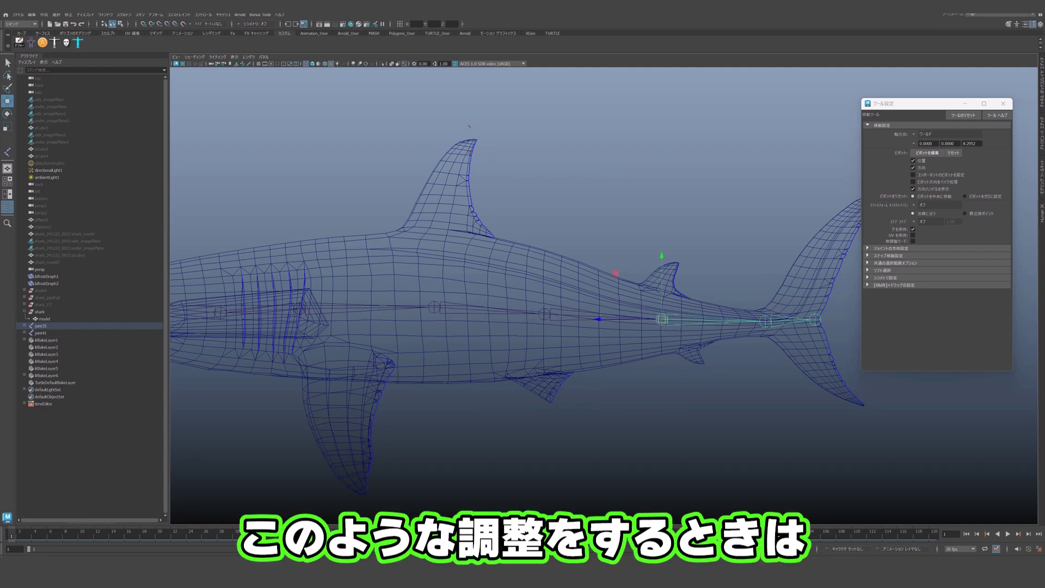
left_click(544, 314)
left_click_drag(544, 314, 547, 312)
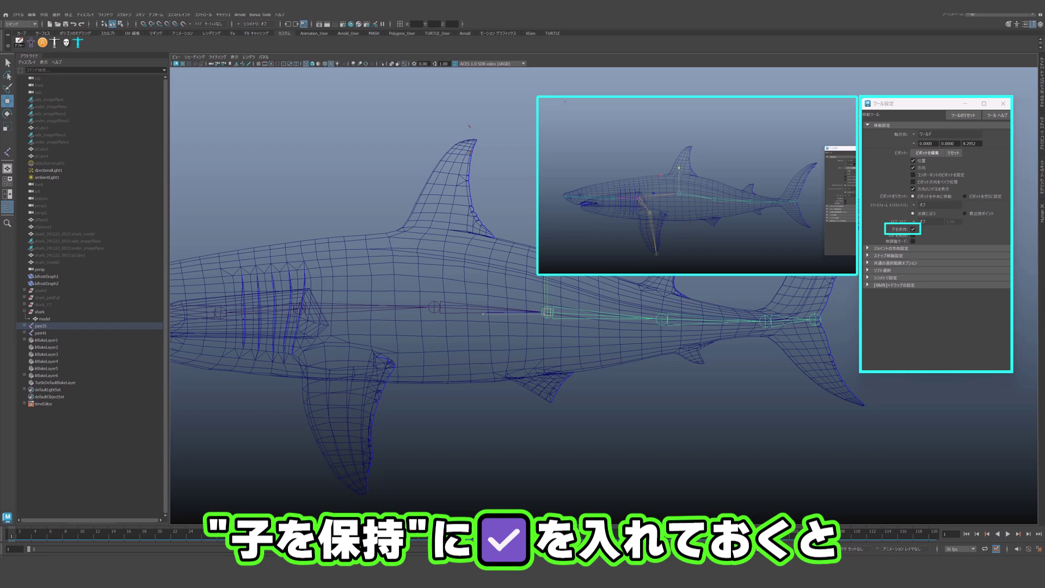
middle_click_drag(547, 312, 453, 302, "alt")
scroll(453, 302, "up", 1)
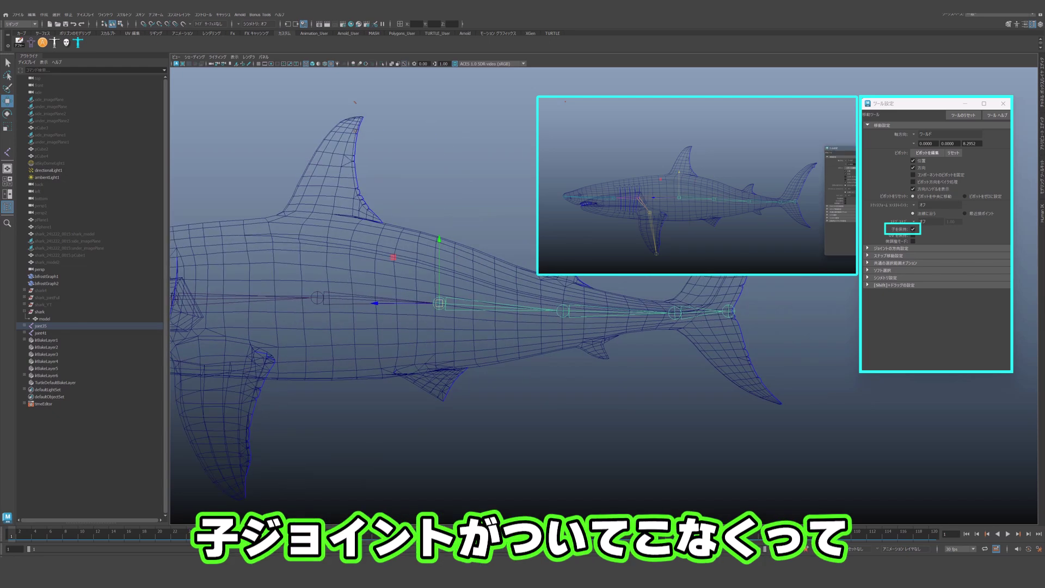
left_click(674, 312)
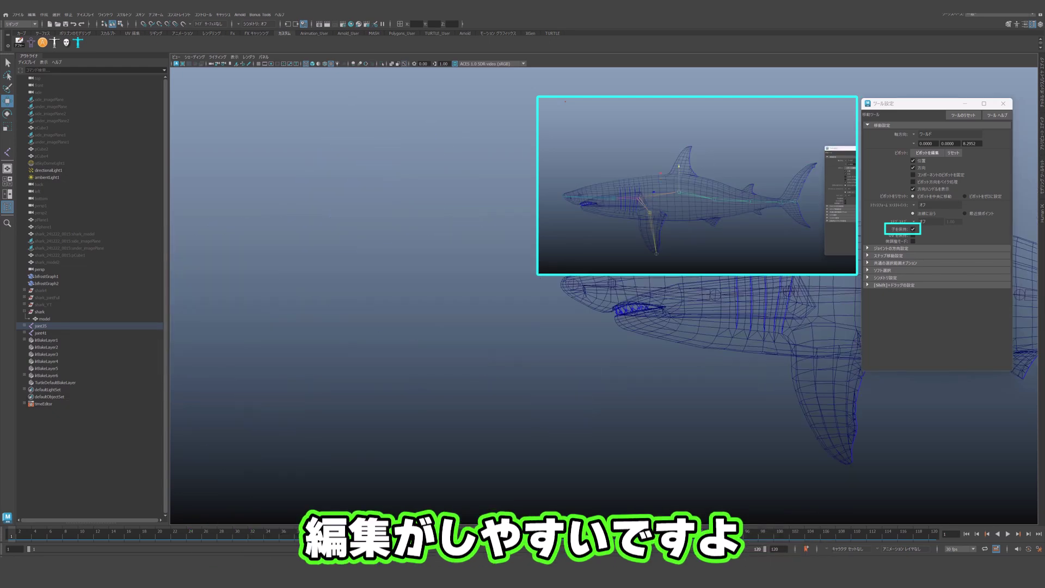
- Fine-tune the height of the overlapping root joints and the head joint to centre them in the front of the body
middle_click_drag(680, 305, 506, 321, "alt")
scroll(507, 321, "up", 4)
left_click_drag(615, 301, 619, 323)
left_click_drag(613, 254, 614, 250)
left_click(517, 323)
mouse_move(517, 261)
left_mouse_down()
mouse_move(517, 246)
mouse_move(517, 254)
left_mouse_up()
left_click_drag(603, 301, 623, 326)
left_click_drag(614, 249, 613, 252)
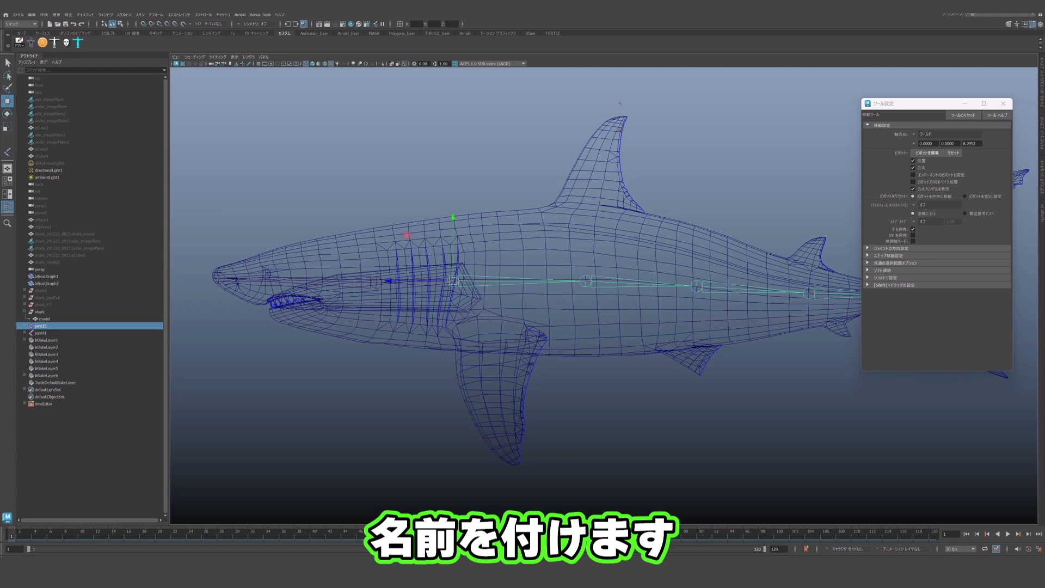
- Expand the whole body chain and rename its first three joints body_A, body_B and body_C
left_click(25, 325, "shift")
double_click(42, 326)
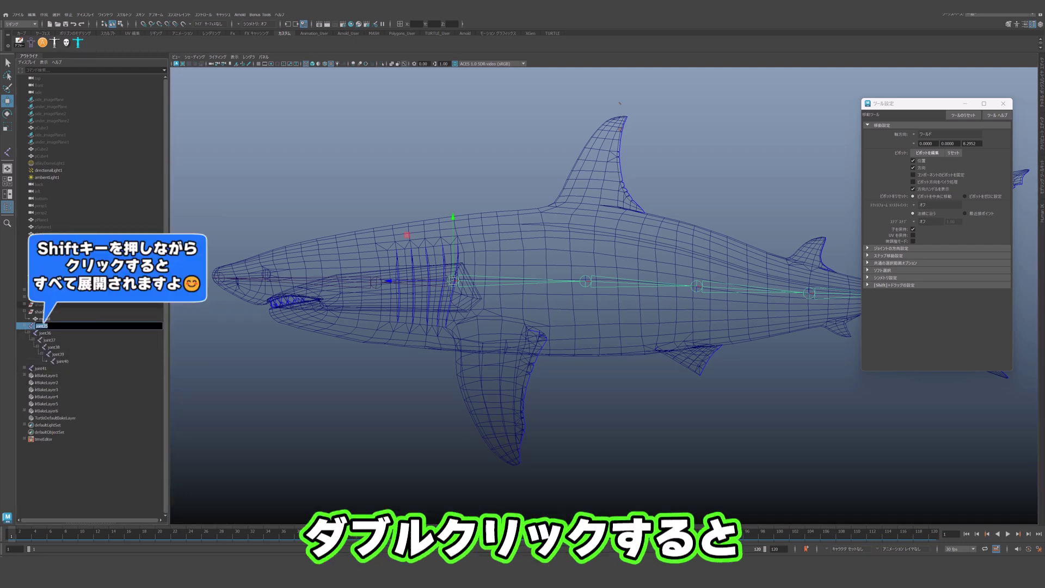
type("body_A")
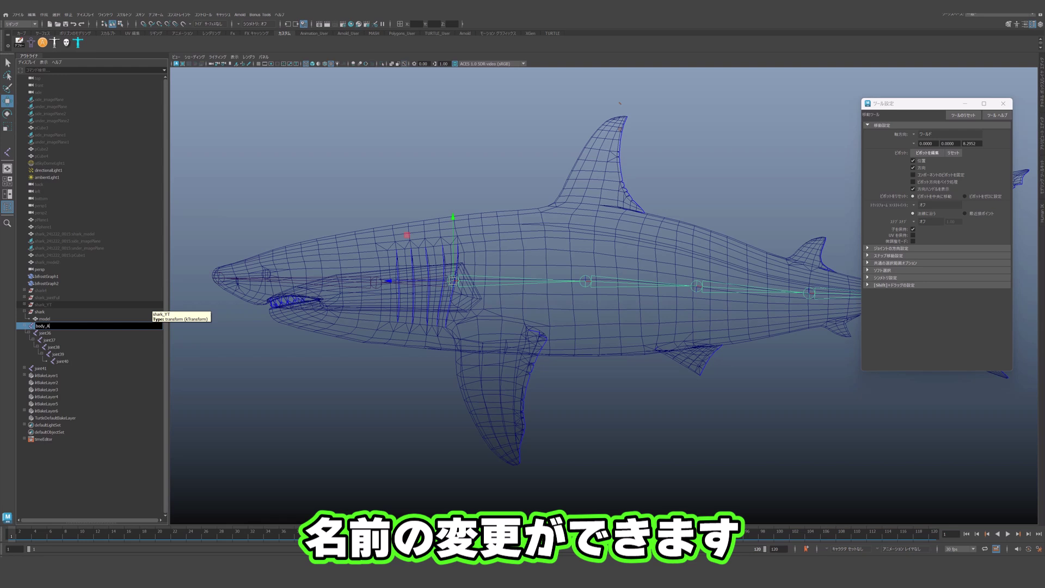
key("Return")
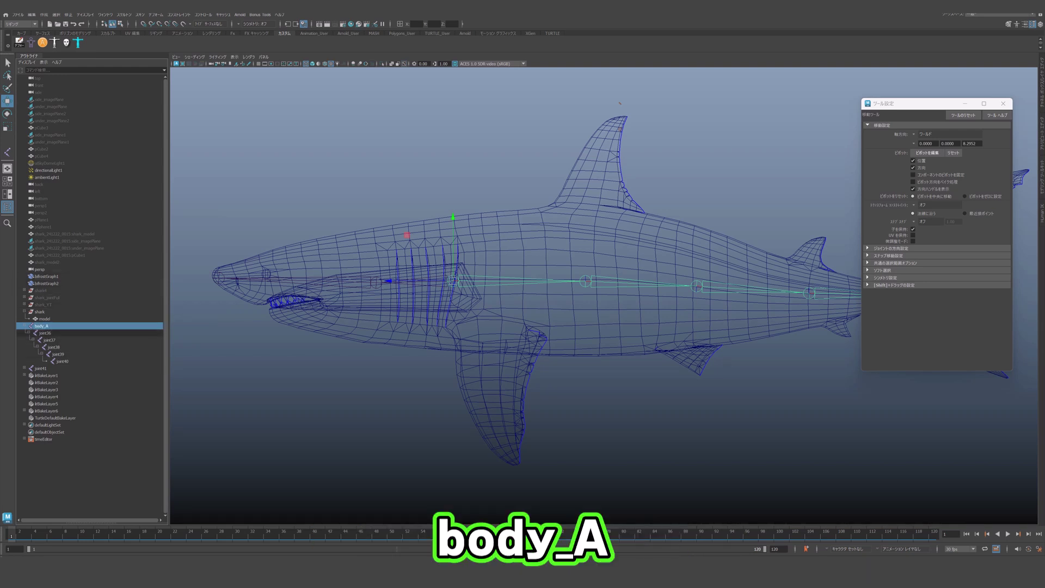
double_click(45, 332)
type("body_B")
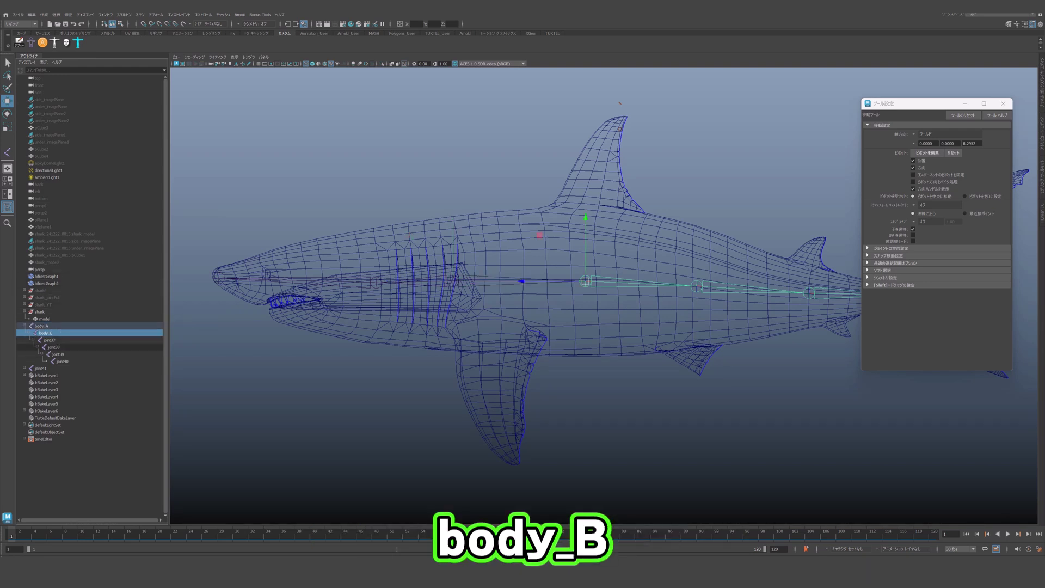
key("Tab")
type("body_C")
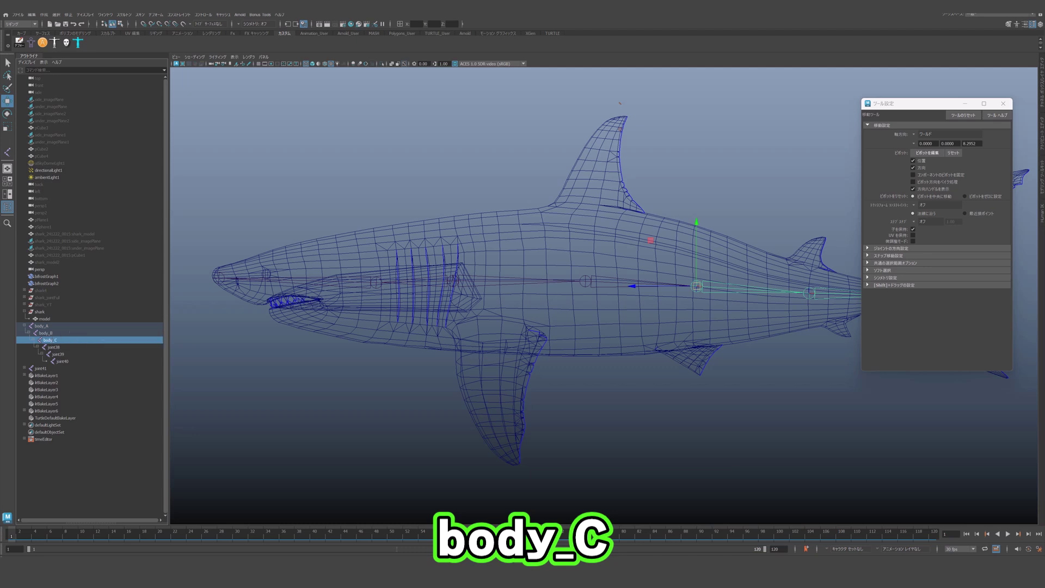
- Rename the body chain's remaining three joints body_D, body_E and body_end
key("Tab")
type("body_")
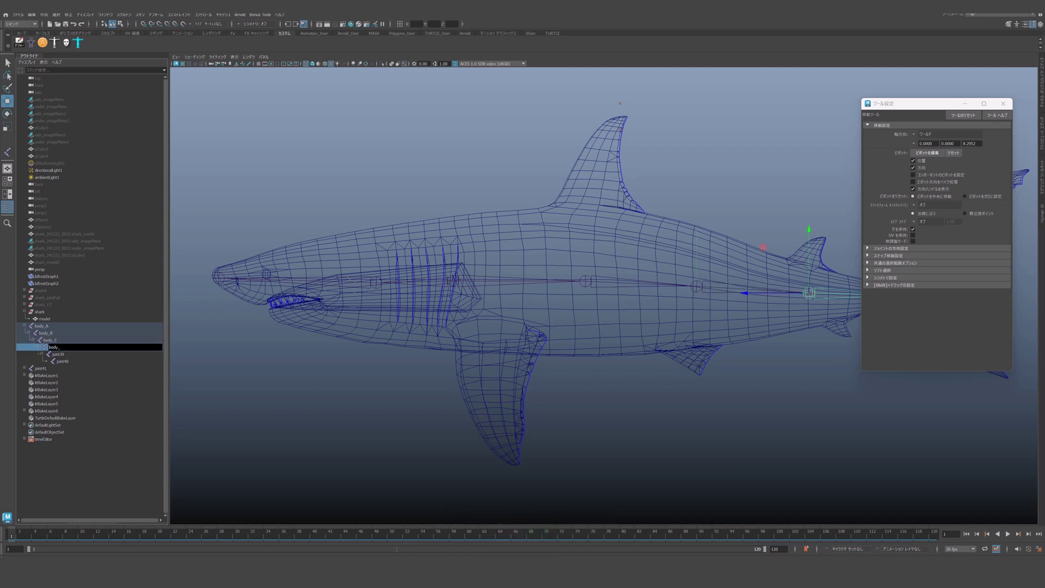
key("Tab")
type("body")
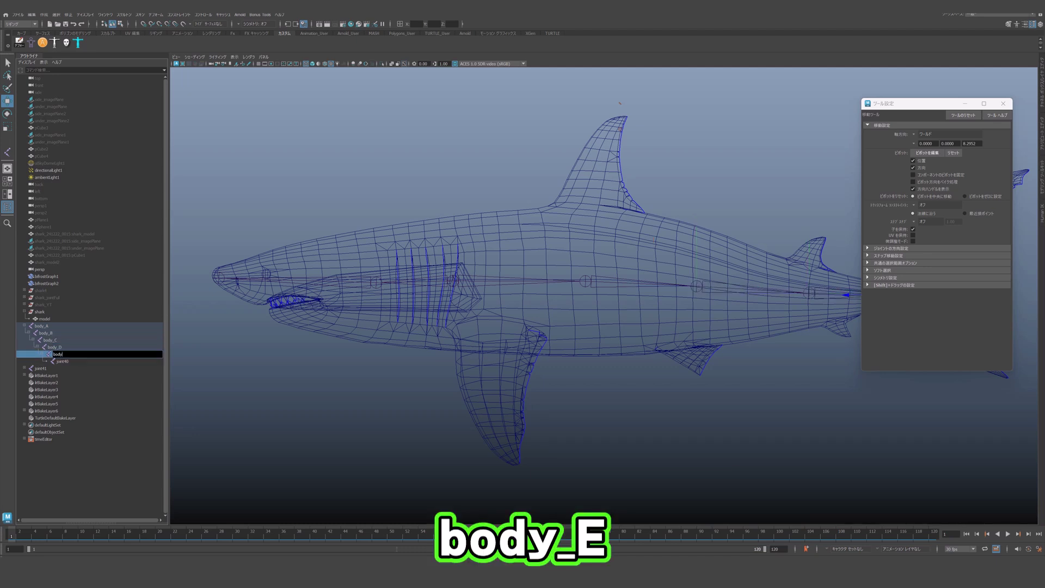
type("_E")
key("Tab")
type("body_end")
key("Return")
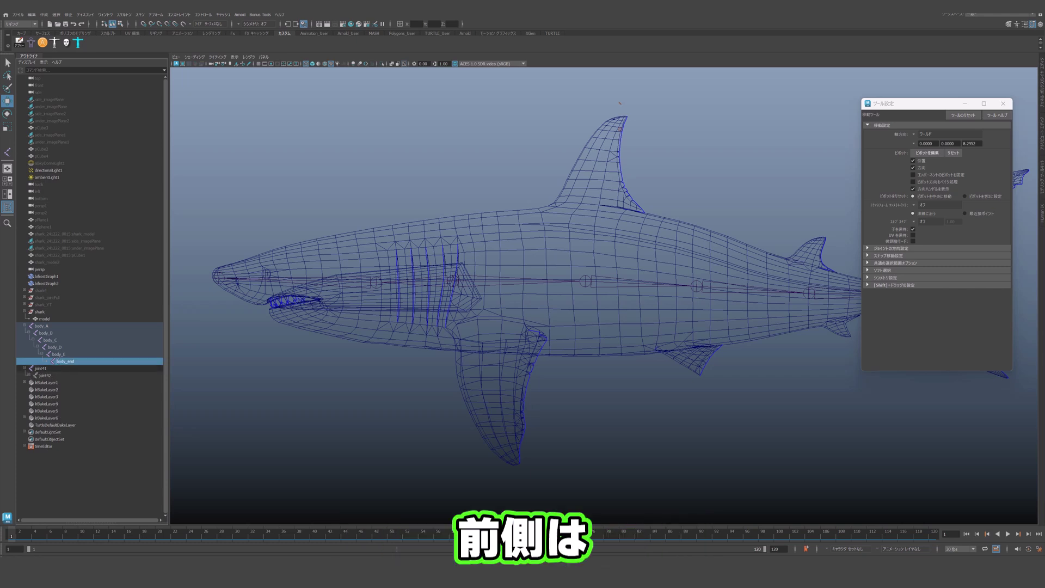
- Expand the front joint chain and rename its joints neck, head and head_end from root to tip
left_click(29, 375)
left_click(42, 368)
double_click(42, 368)
type("neck")
key("Tab")
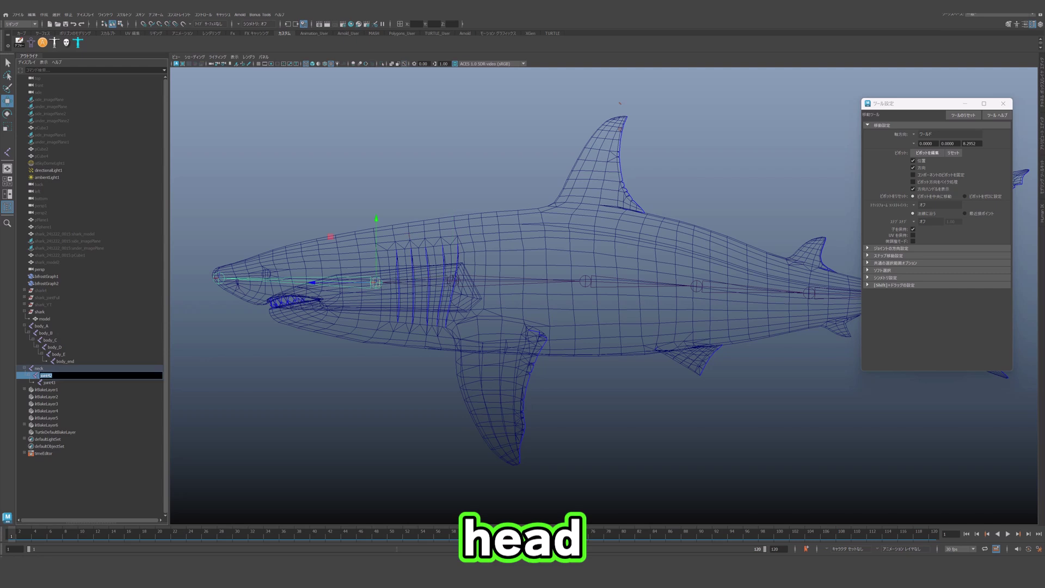
type("head")
key("Tab")
type("head_end")
key("Return")
scroll(234, 297, "down", 2)
middle_click_drag(234, 297, 248, 297, "alt")
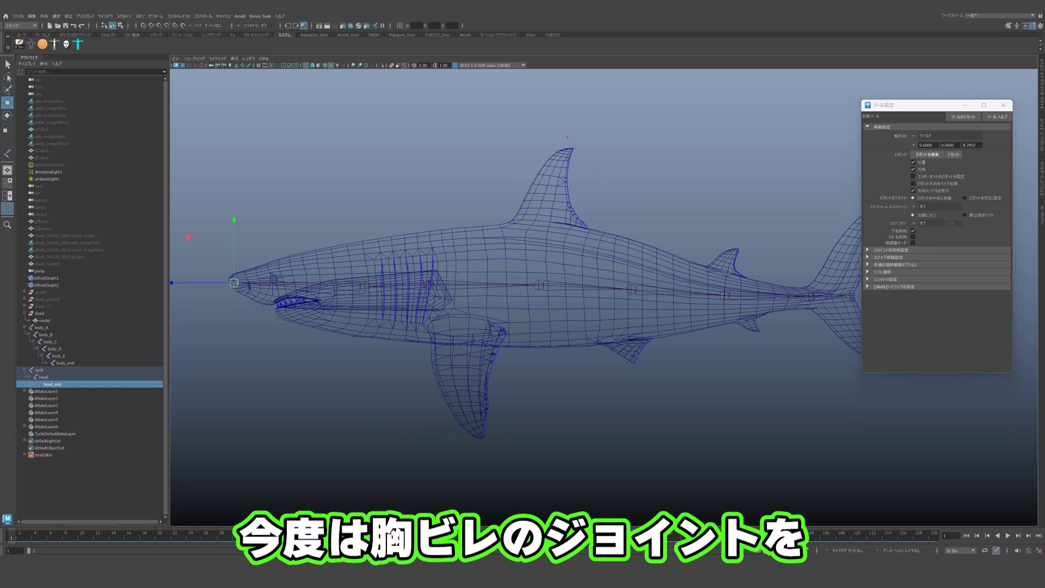
- Create a two-joint chain in the side view from the pectoral fin's base to its tip
left_click(124, 16)
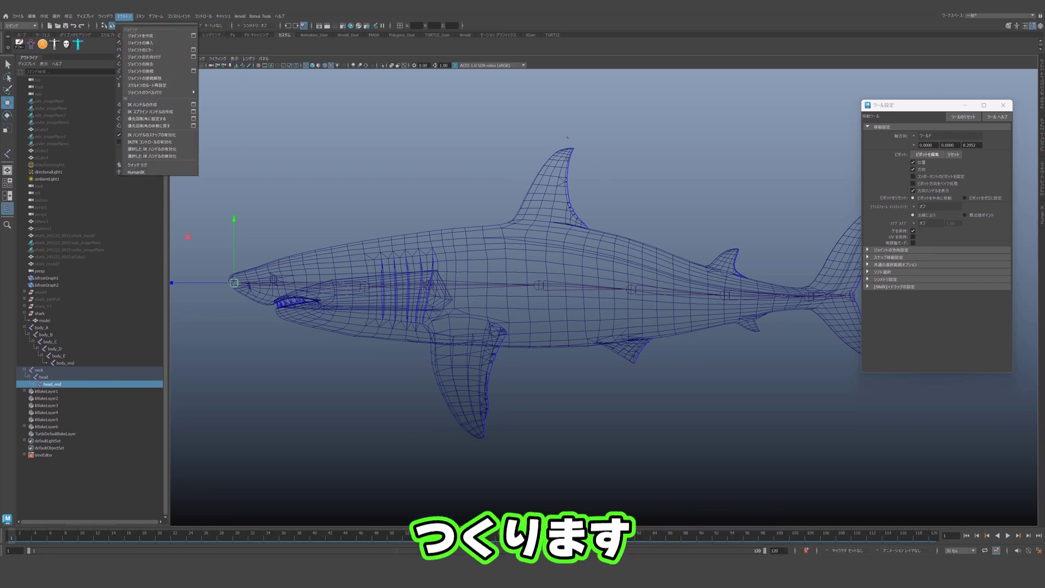
left_click(130, 24)
left_click_drag(158, 16, 122, 81)
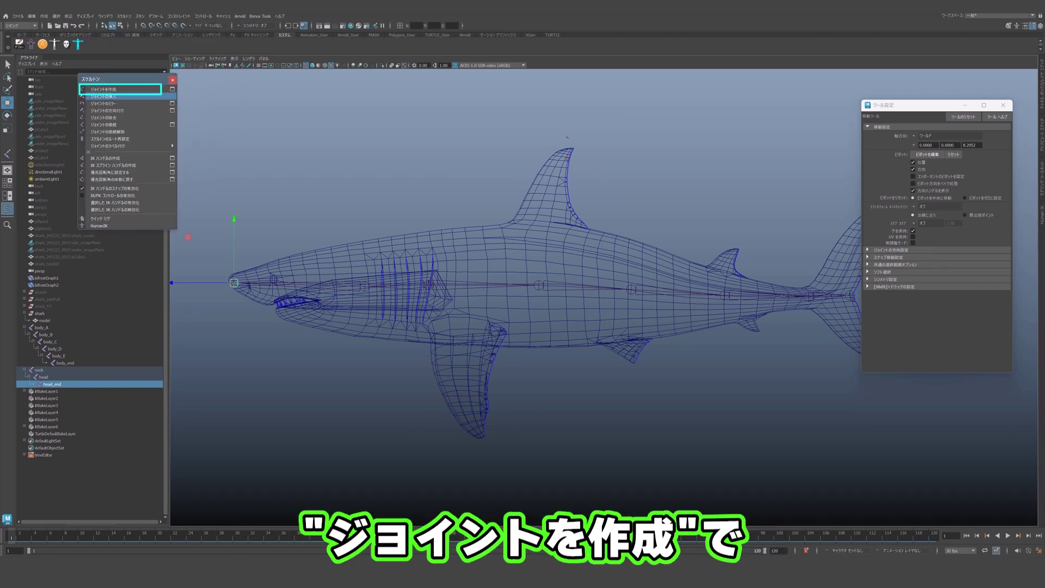
left_click(109, 89)
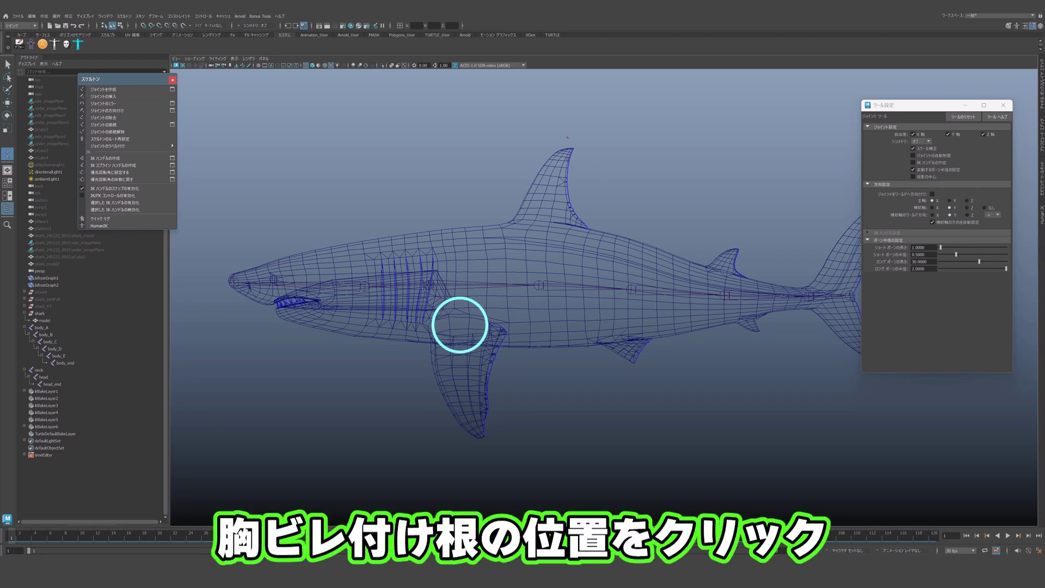
left_click(460, 325)
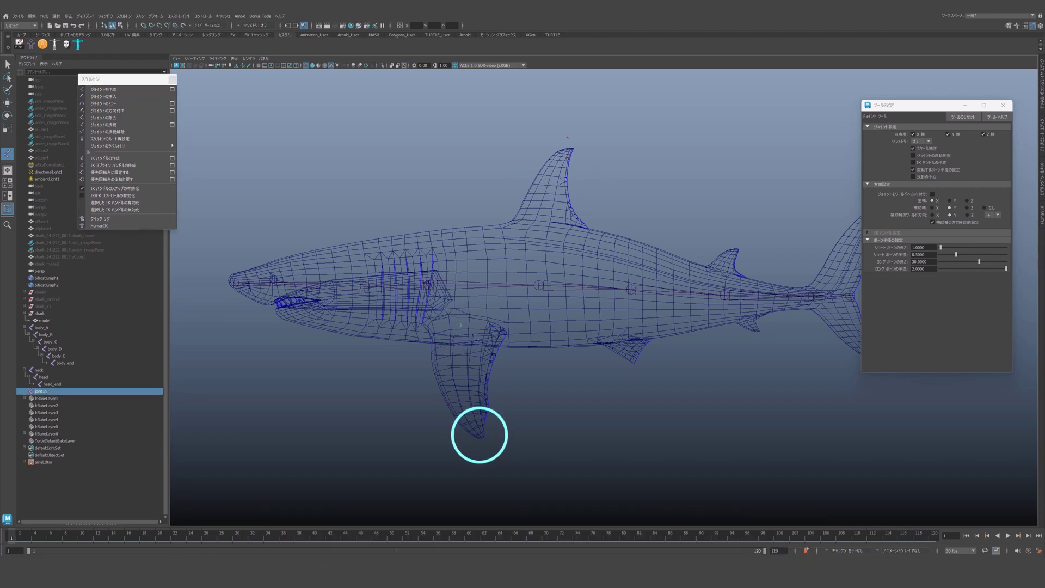
left_click(478, 434)
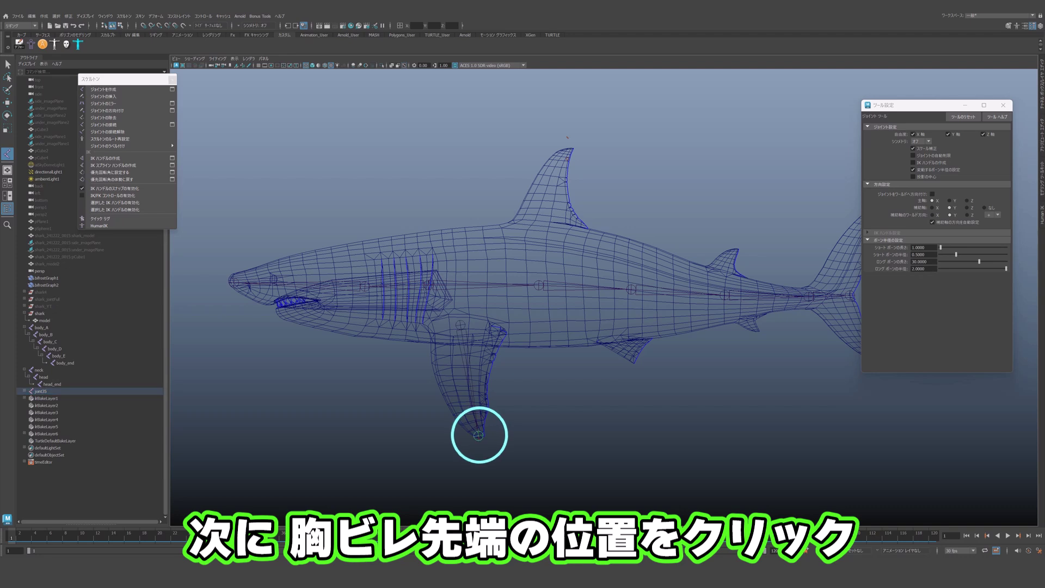
- Move the fin chain's root and tip joints along X in the front view into the base and tip of the left pectoral fin
key("space")
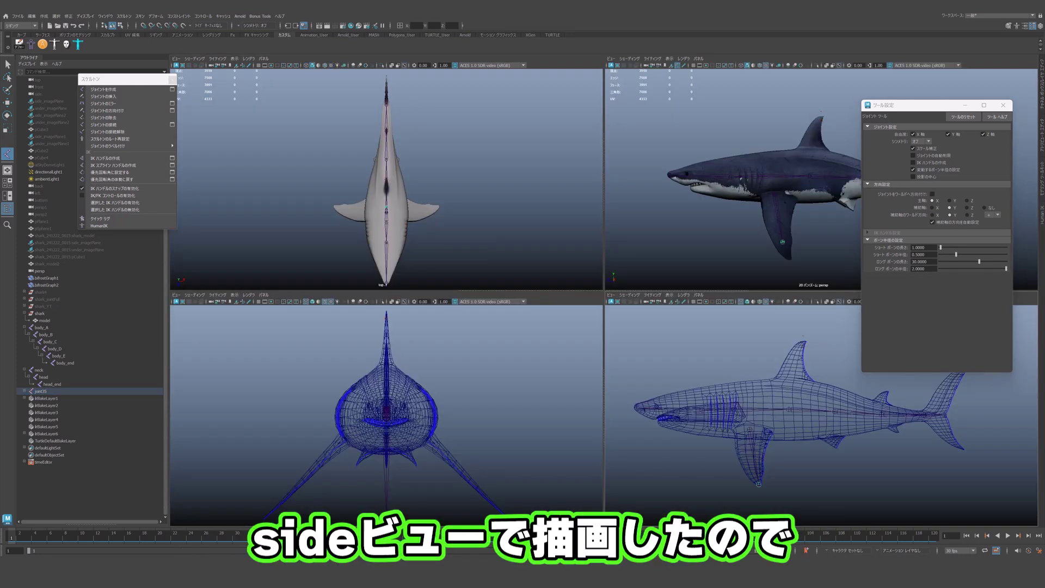
key("space")
middle_click_drag(522, 414, 446, 321, "alt")
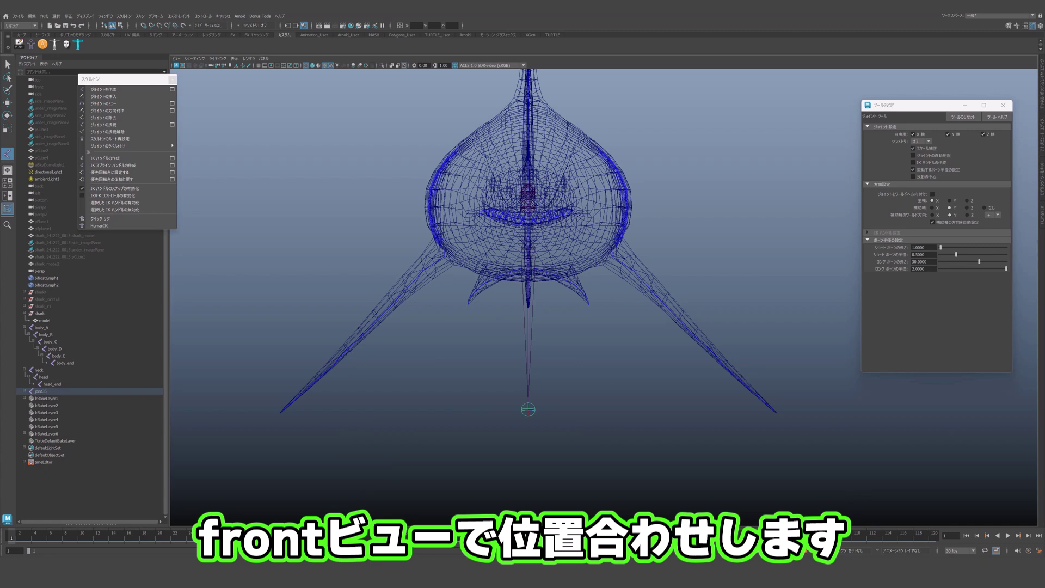
key("Up")
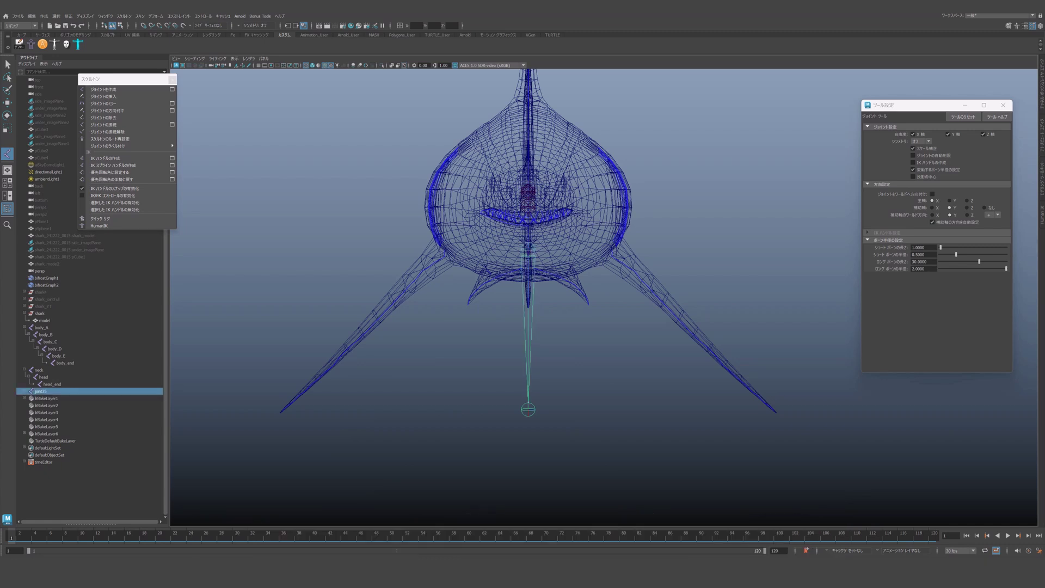
key("w")
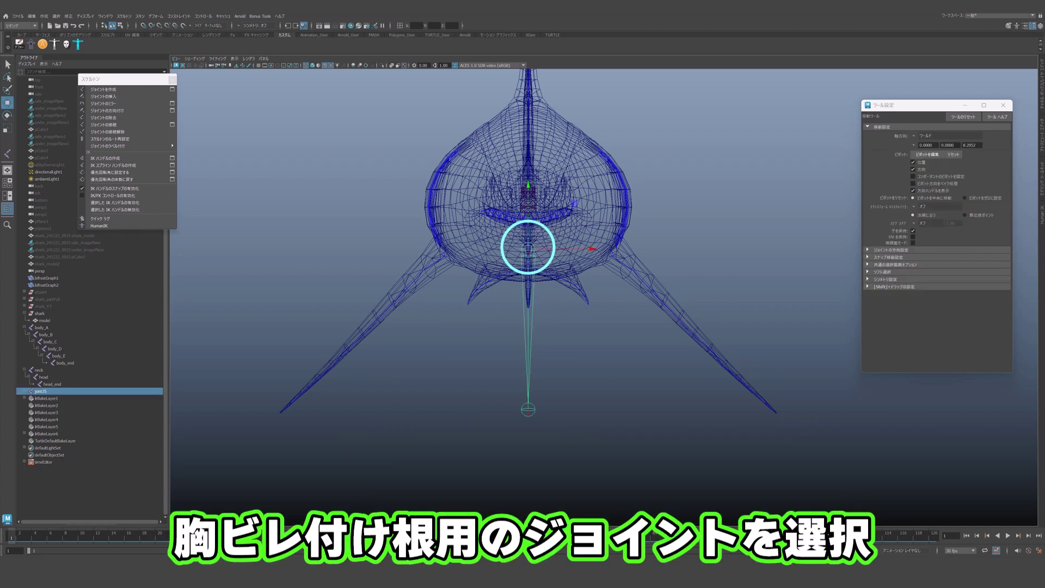
left_click_drag(577, 249, 657, 249)
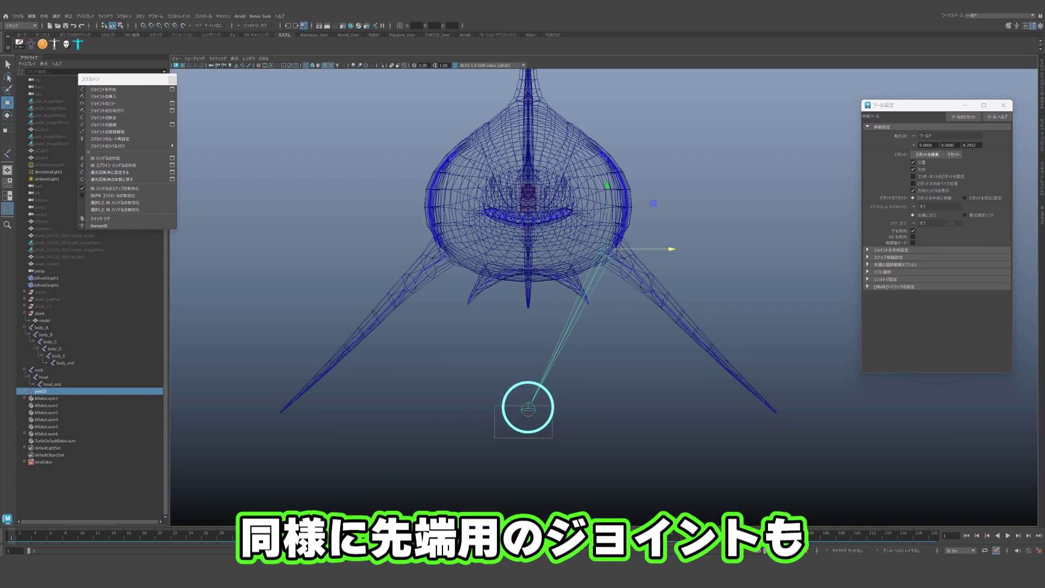
left_click(528, 408)
left_click_drag(571, 409, 809, 409)
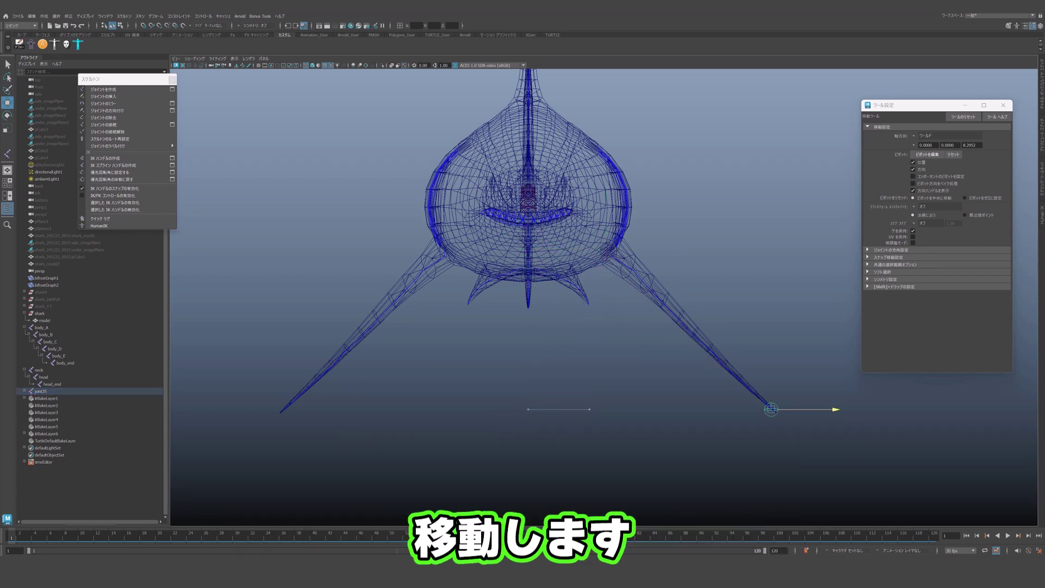
scroll(606, 299, "down", 2)
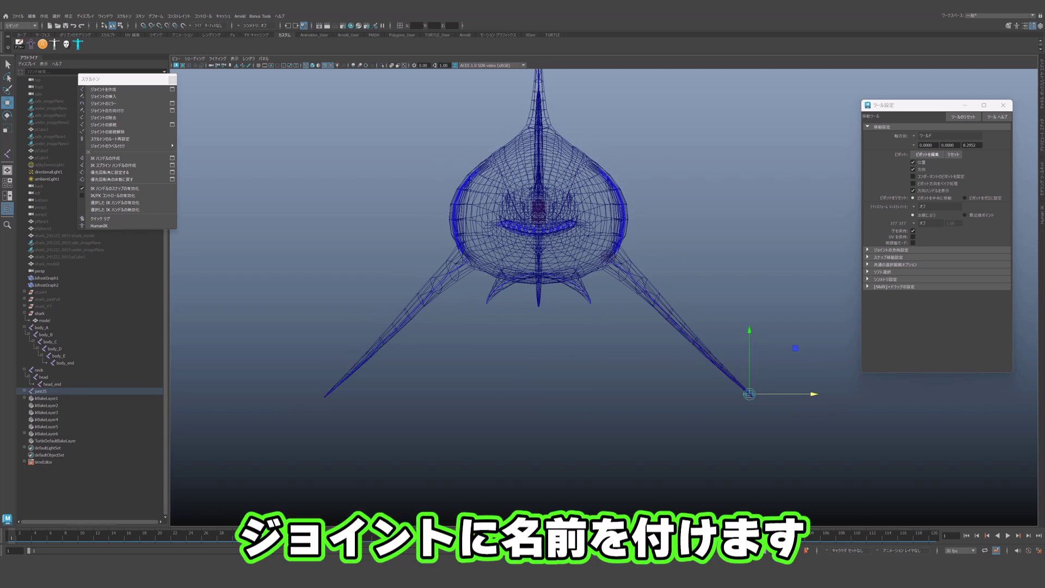
- Rename the pectoral fin's root joint fin_L and its tip joint fin_L_end
key("space")
double_click(41, 390)
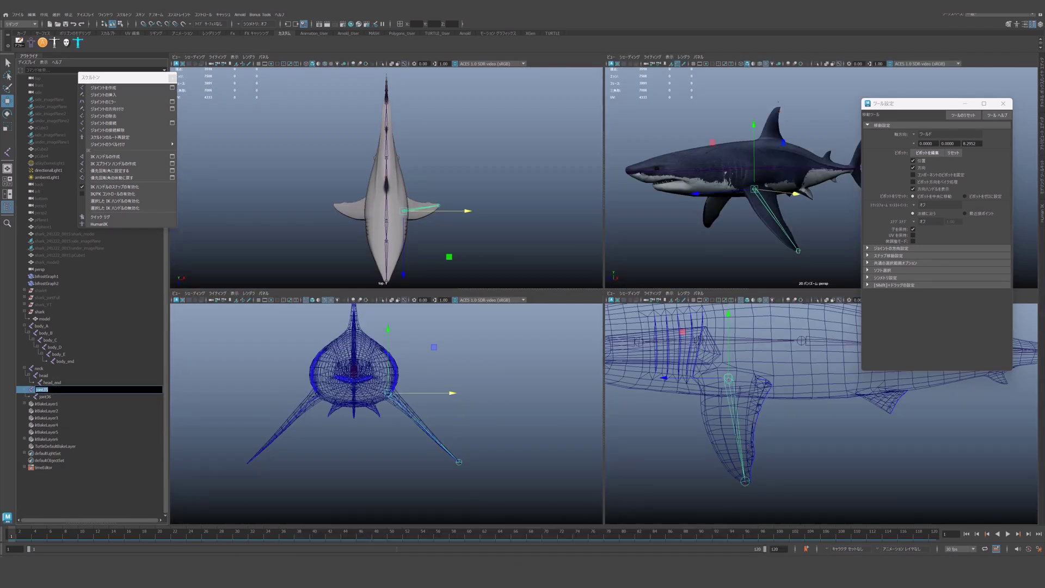
type("fin_L")
key("Return")
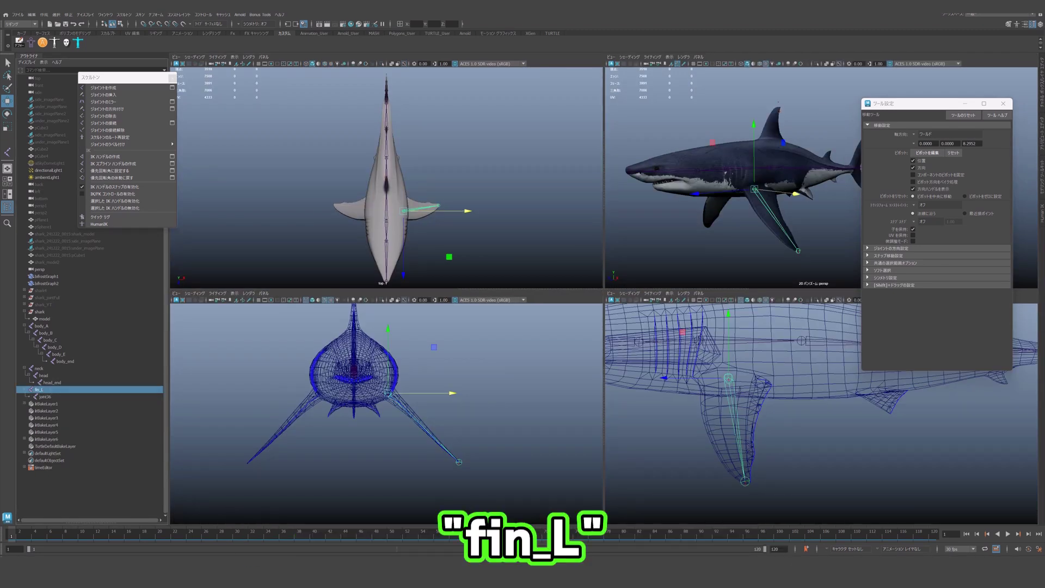
double_click(46, 396)
type("f")
type("n_L_end")
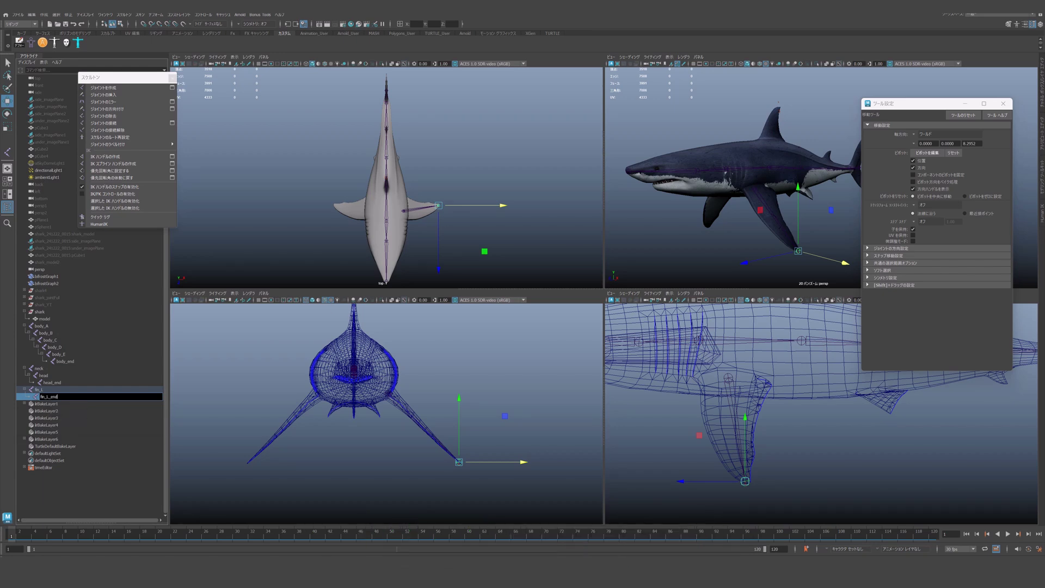
key("Return")
- Parent the fin_L joint under body_A and select body_A to check the hierarchy
key("Up")
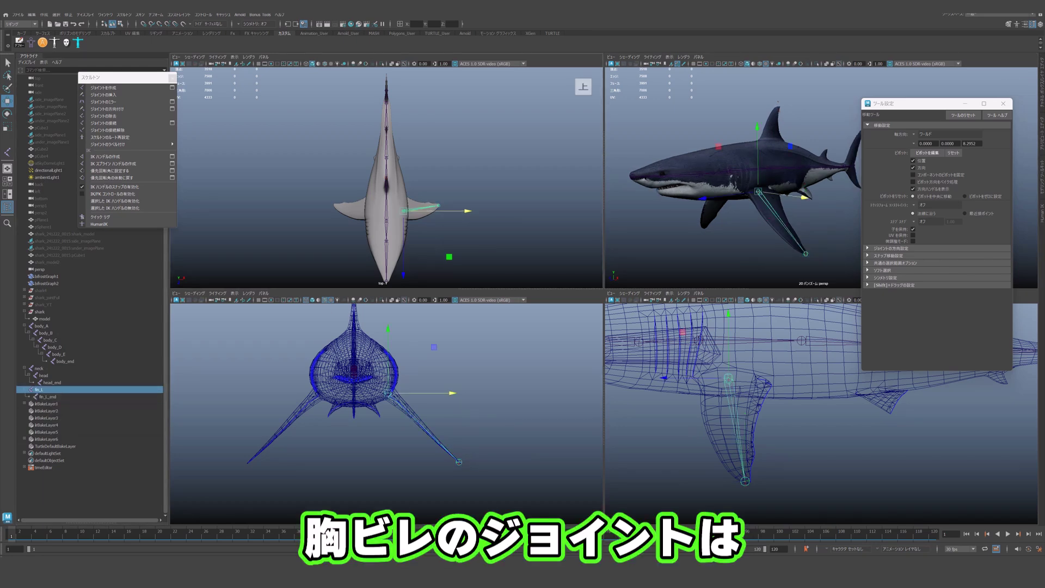
key("Up")
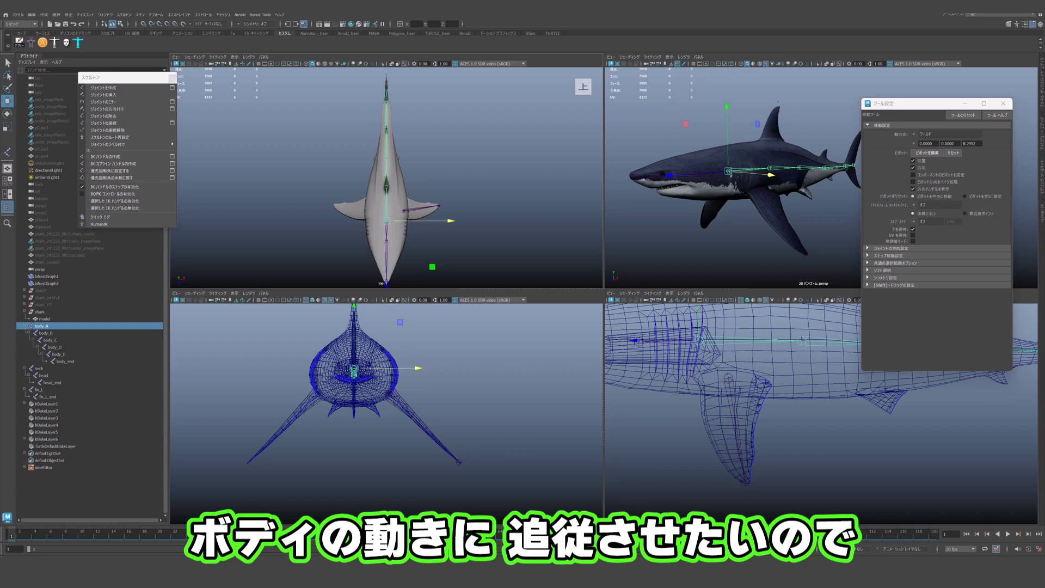
left_click(816, 462)
left_click(39, 390)
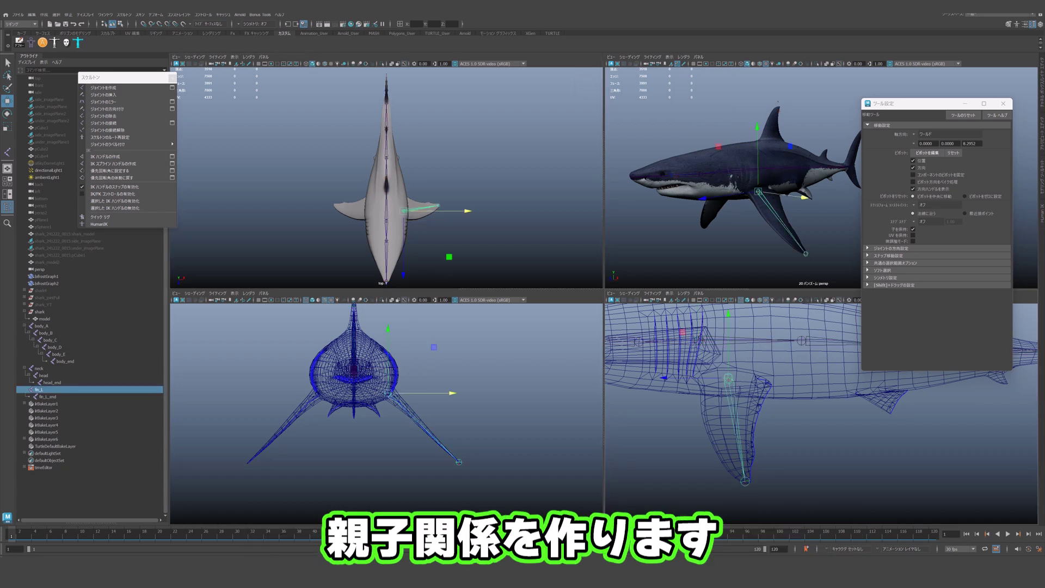
key("q")
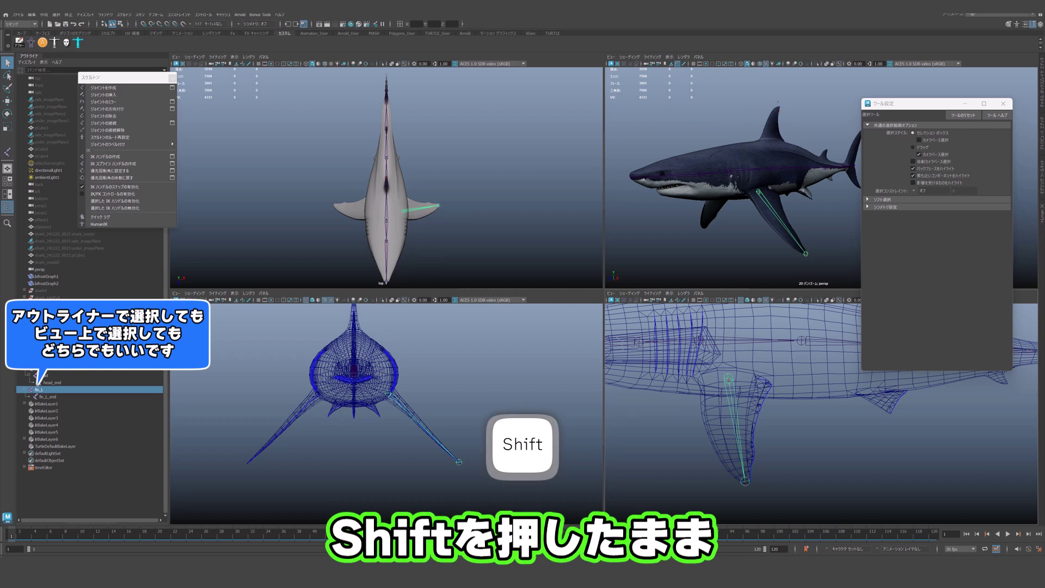
left_click(729, 172, "shift")
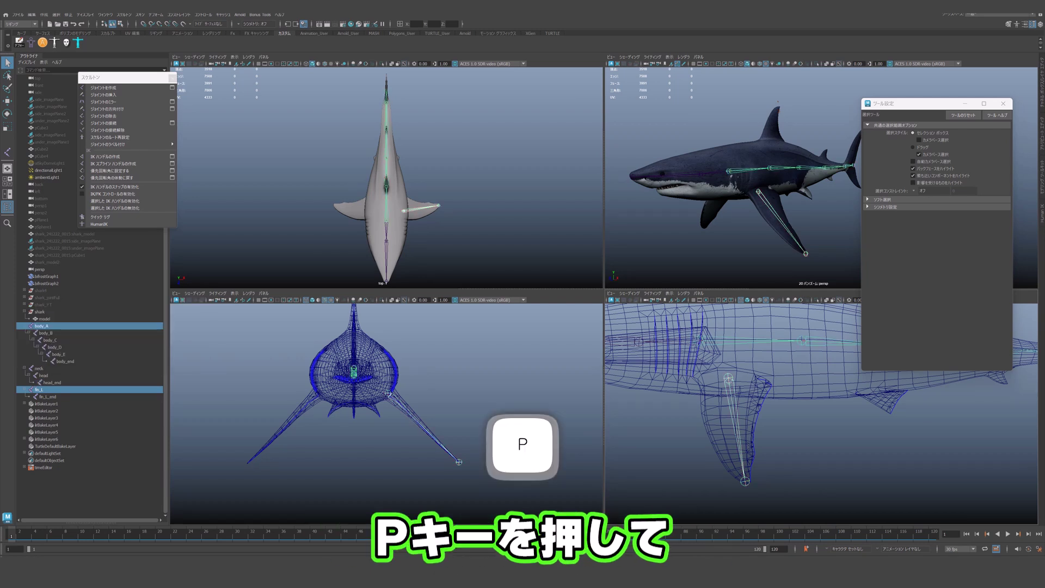
key("p")
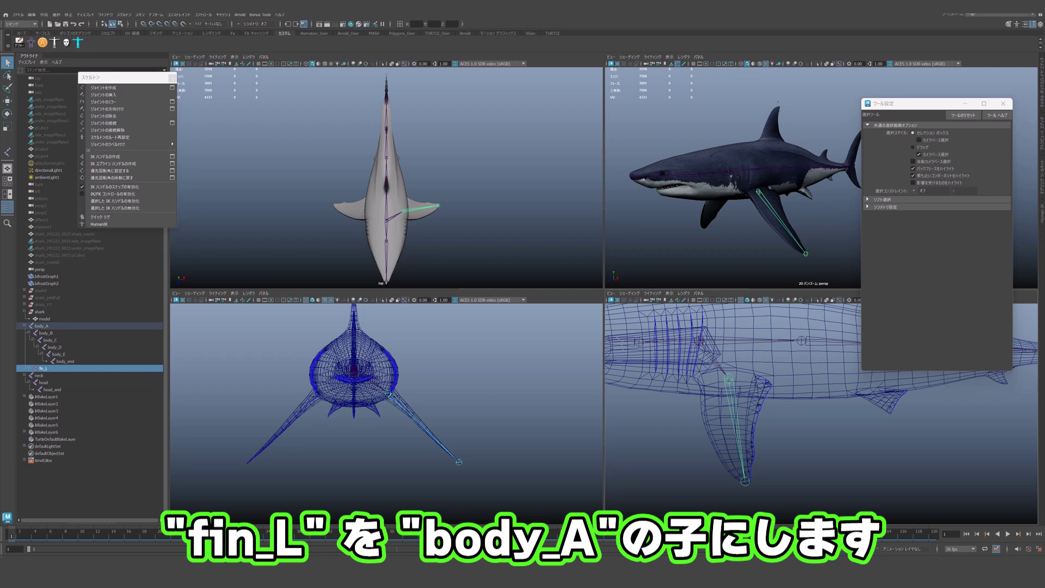
left_click(42, 326)
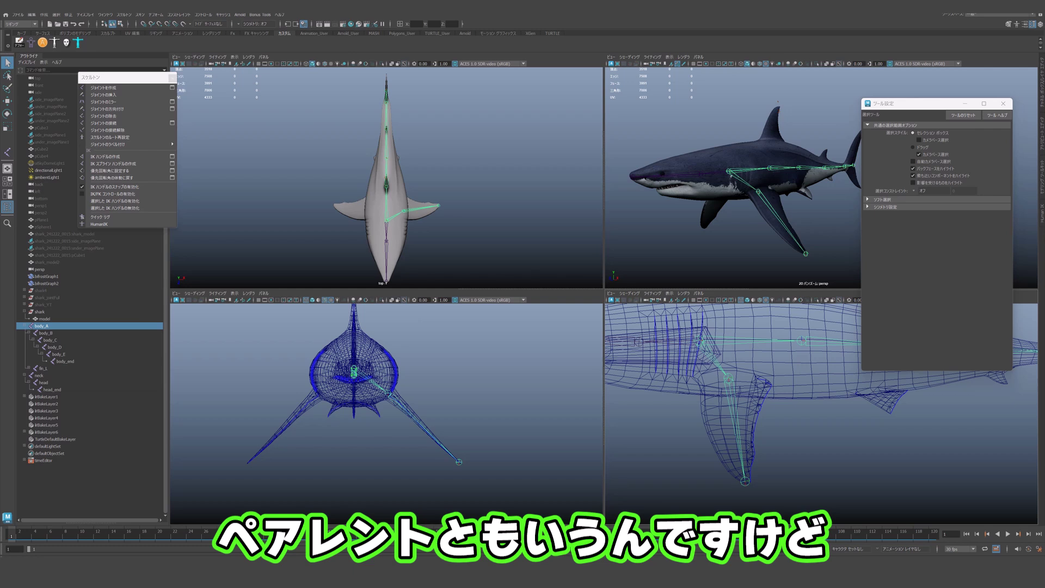
mouse_move(761, 190)
left_mouse_down("alt")
mouse_move(810, 223)
mouse_move(761, 190)
left_mouse_up("alt")
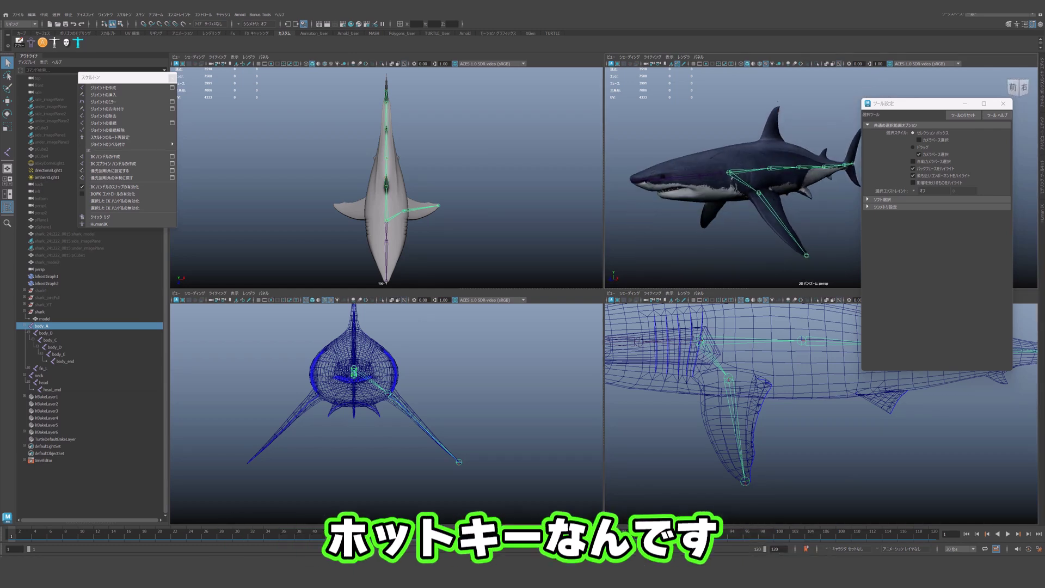
- Mirror the fin_L chain across the YZ plane with the behavior function, replacing L with R in the joint names
left_click(44, 368)
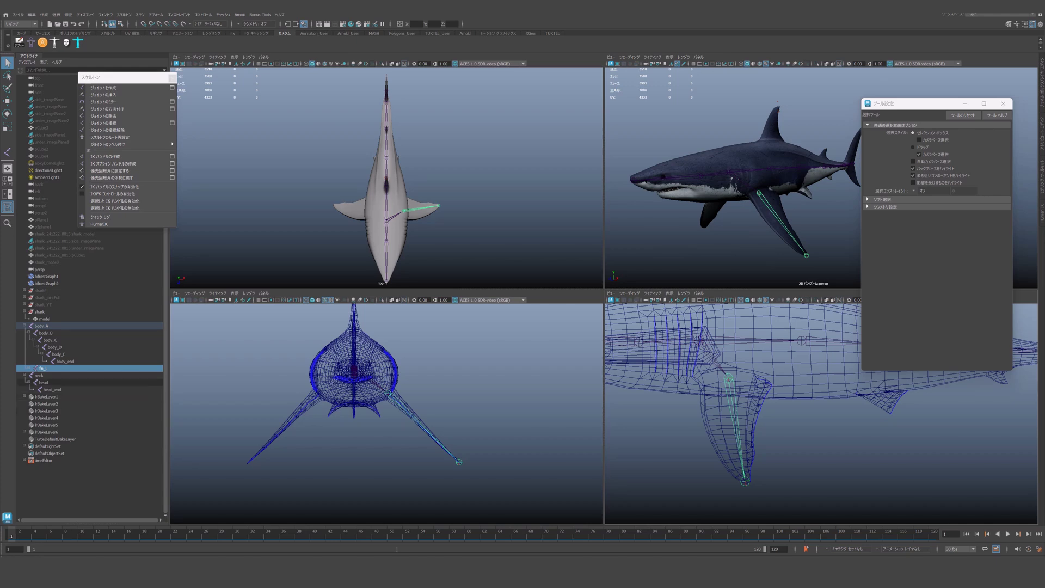
left_click(29, 368)
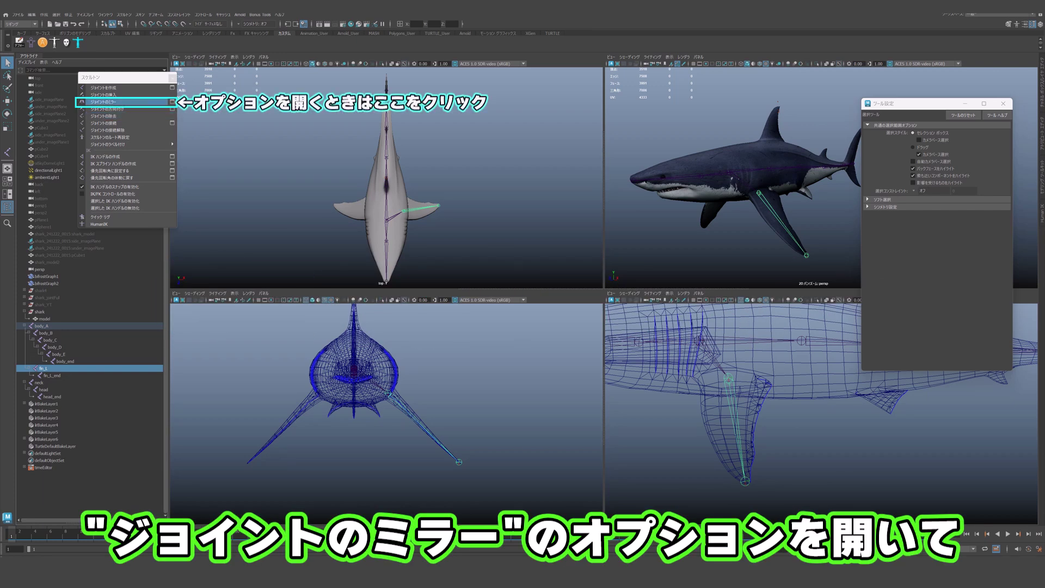
left_click(172, 101)
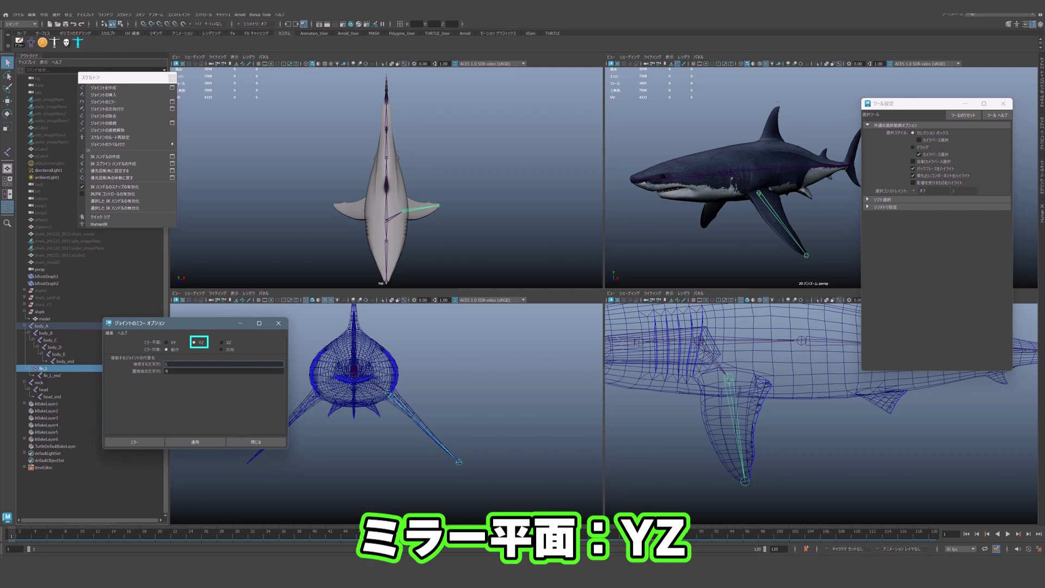
left_click(1002, 103)
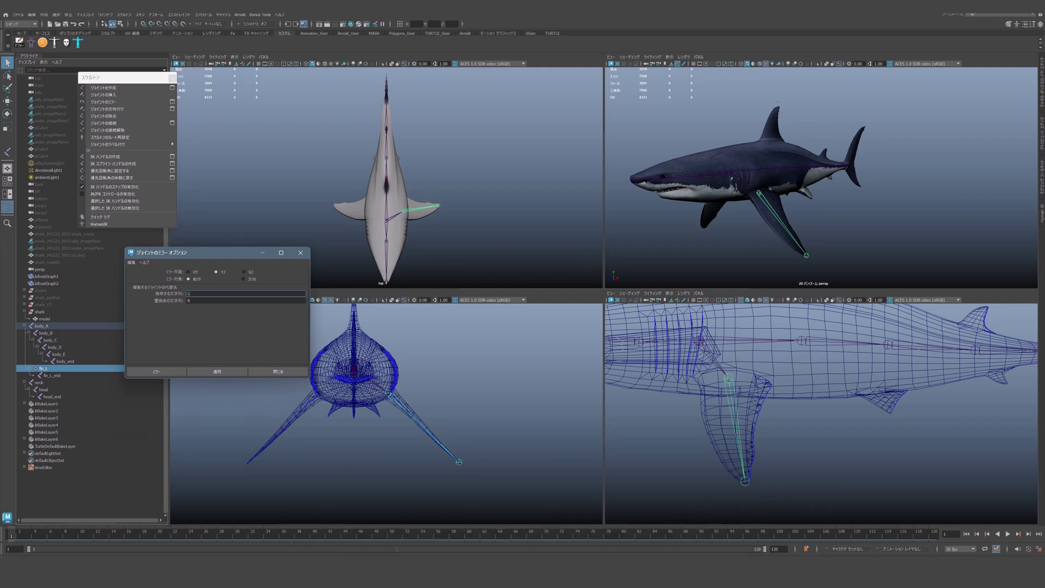
left_click(218, 371)
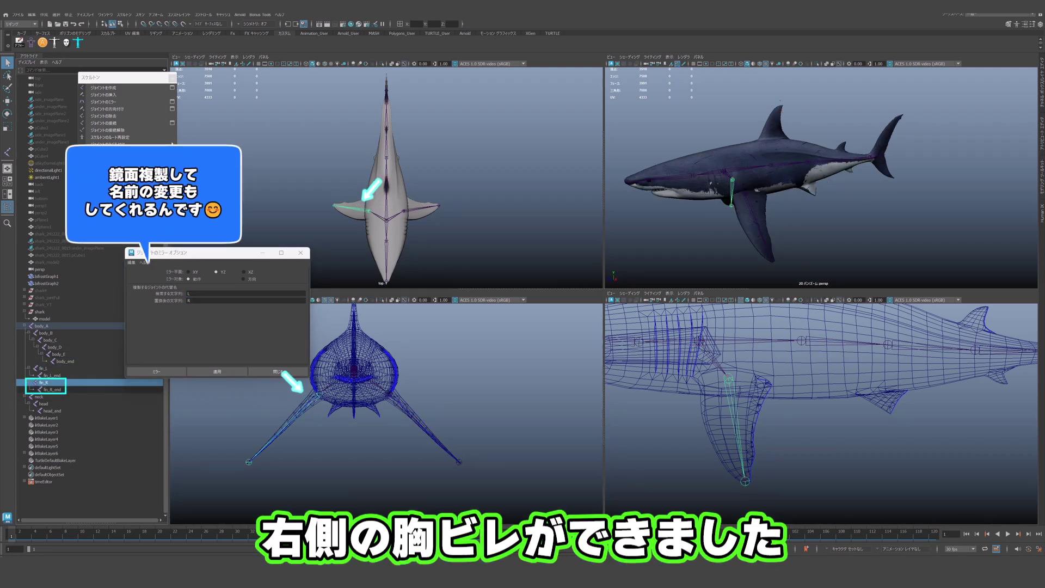
scroll(821, 413, "down", 5)
scroll(821, 414, "up", 1)
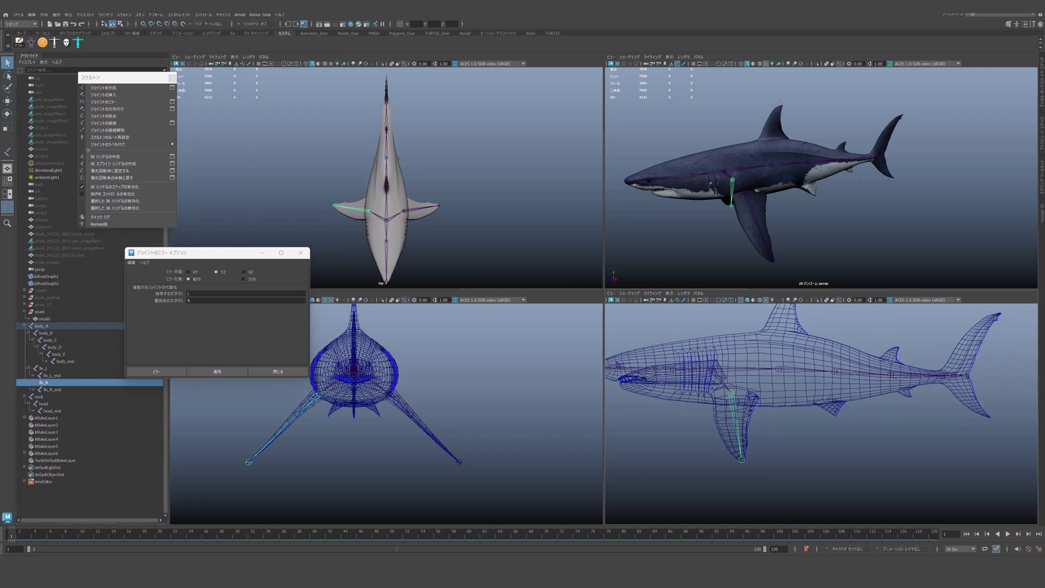
scroll(821, 414, "up", 1)
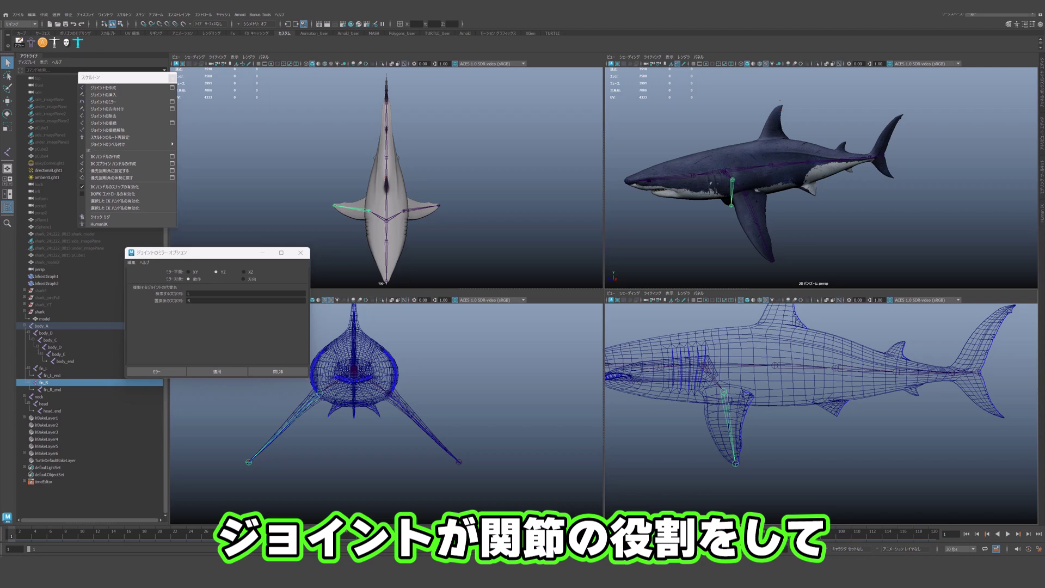
scroll(821, 414, "down", 1)
middle_click_drag(821, 405, 842, 426, "alt")
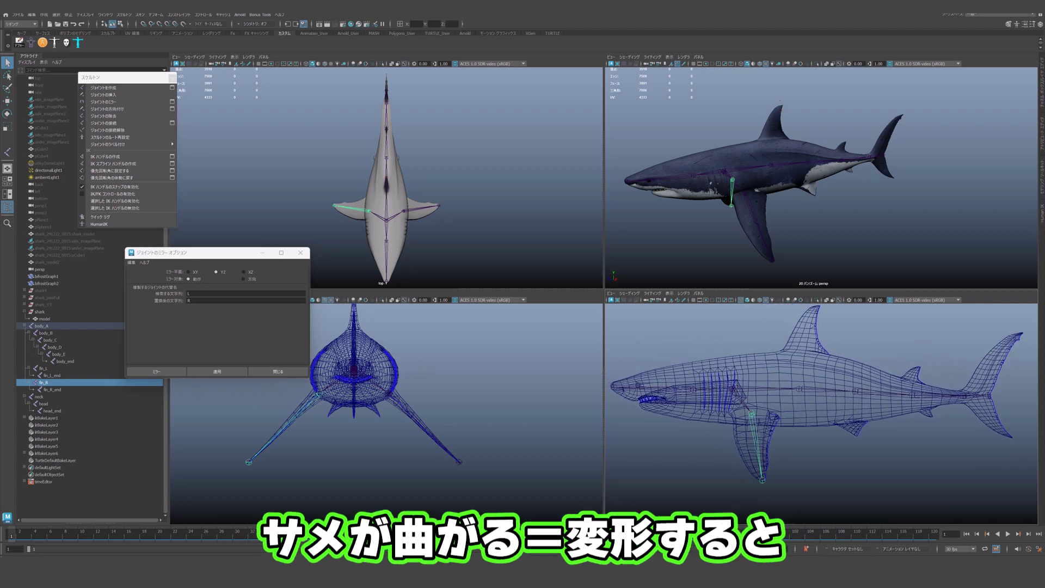
key("space")
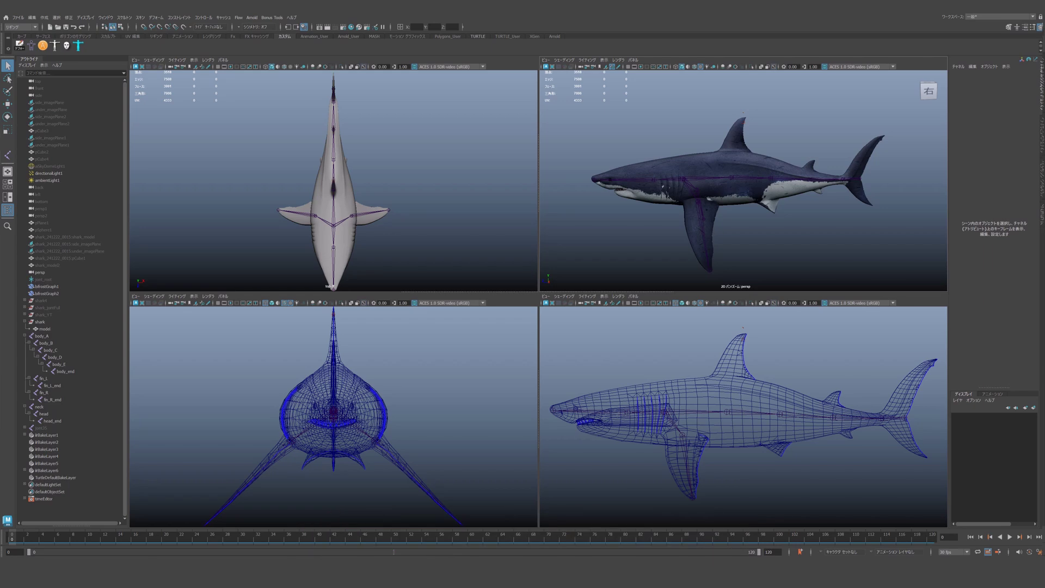
left_click_drag(743, 179, 795, 186, "alt")
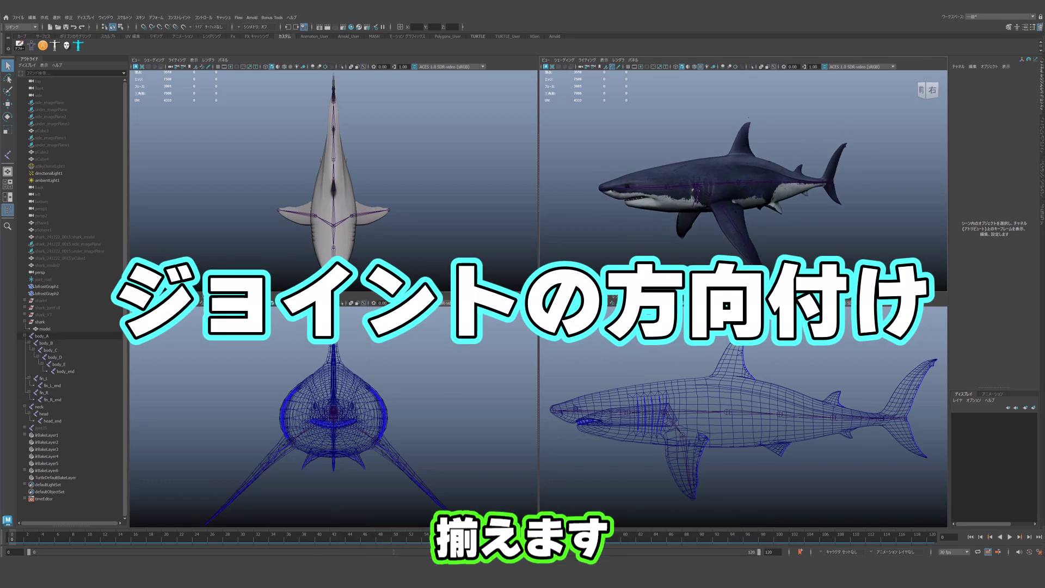
- Select all skeleton joints from body_A through head_end
left_click(43, 336)
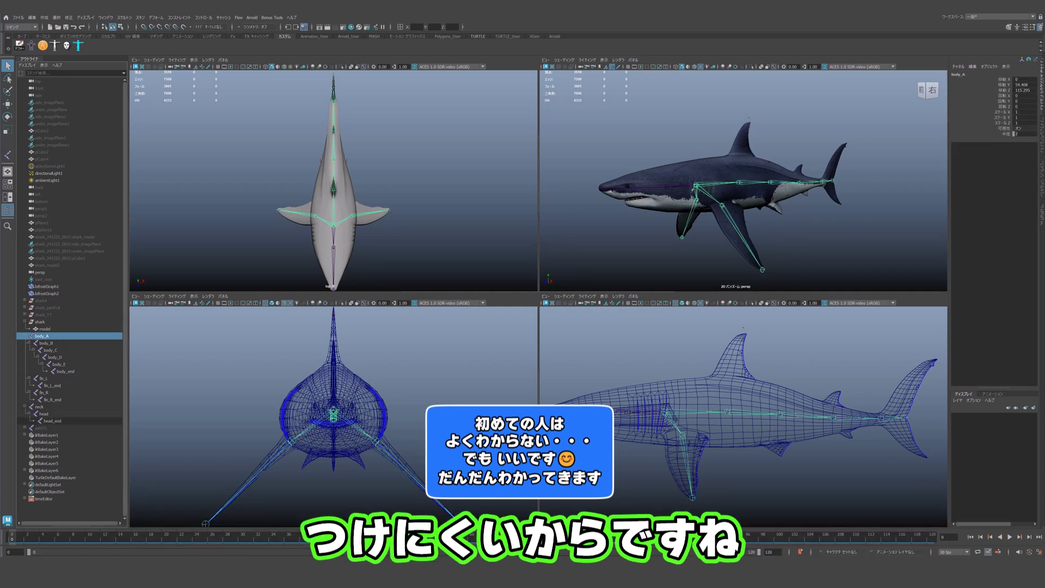
left_click(52, 420, "shift")
mouse_move(743, 185)
left_mouse_down("alt")
mouse_move(727, 185)
mouse_move(751, 193)
left_mouse_up("alt")
scroll(727, 185, "up", 4)
scroll(743, 179, "up", 4)
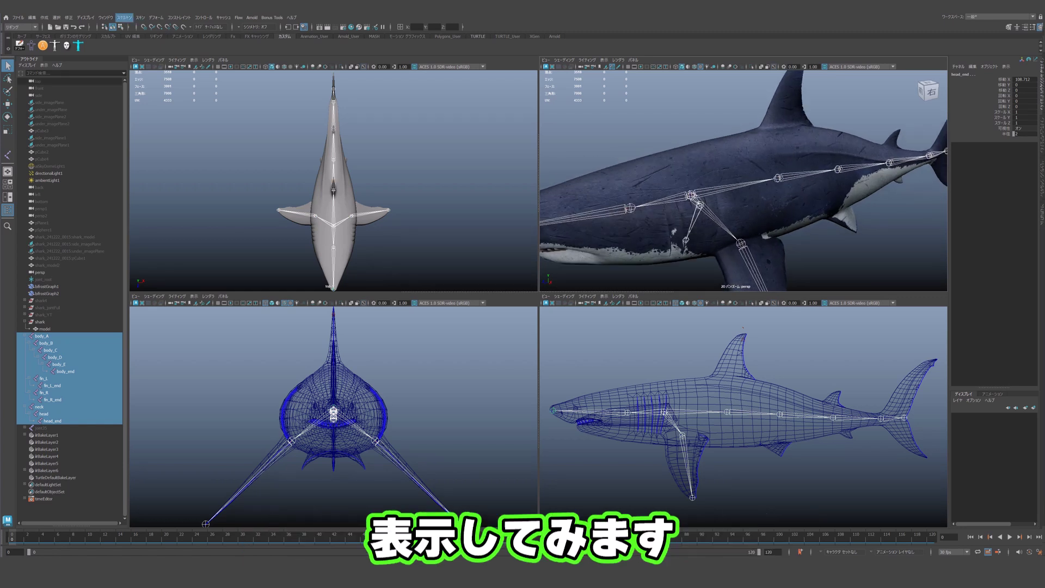
- Display the local rotation axes of the selected joints and examine their directions across the shark
left_click(85, 17)
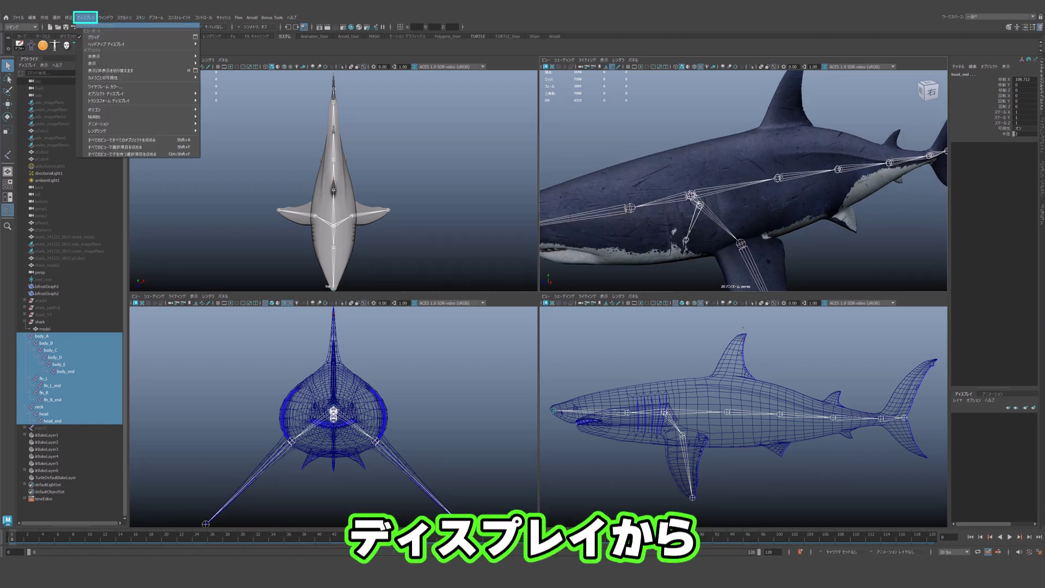
mouse_move(109, 83)
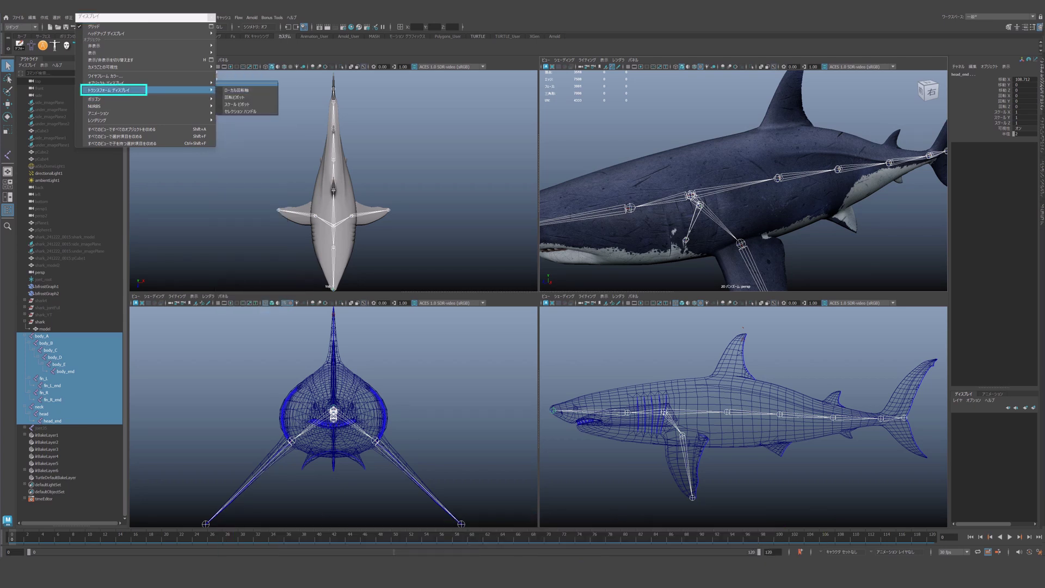
left_click(245, 74)
left_click_drag(169, 177, 160, 157)
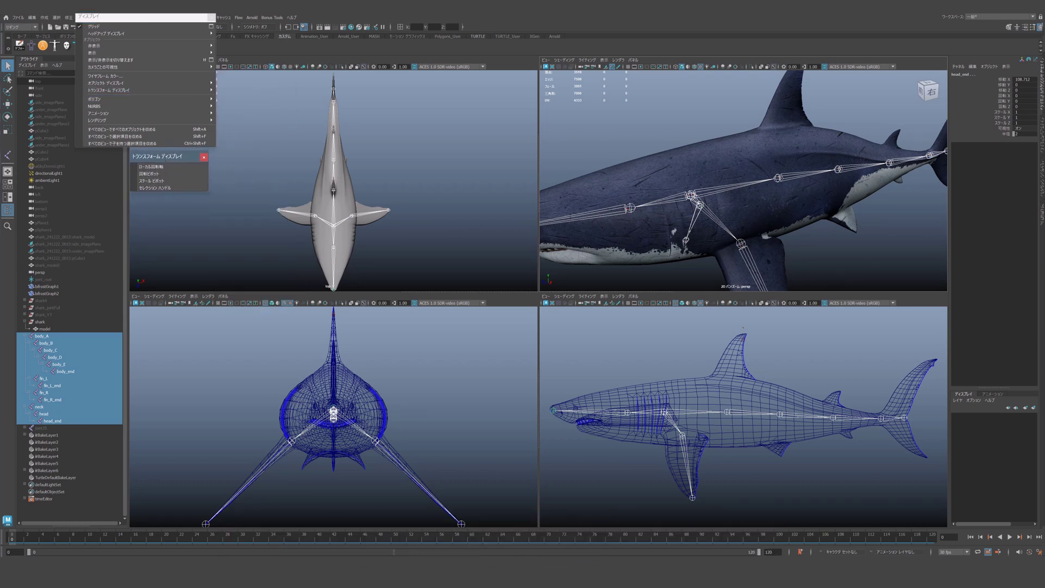
left_click(152, 167)
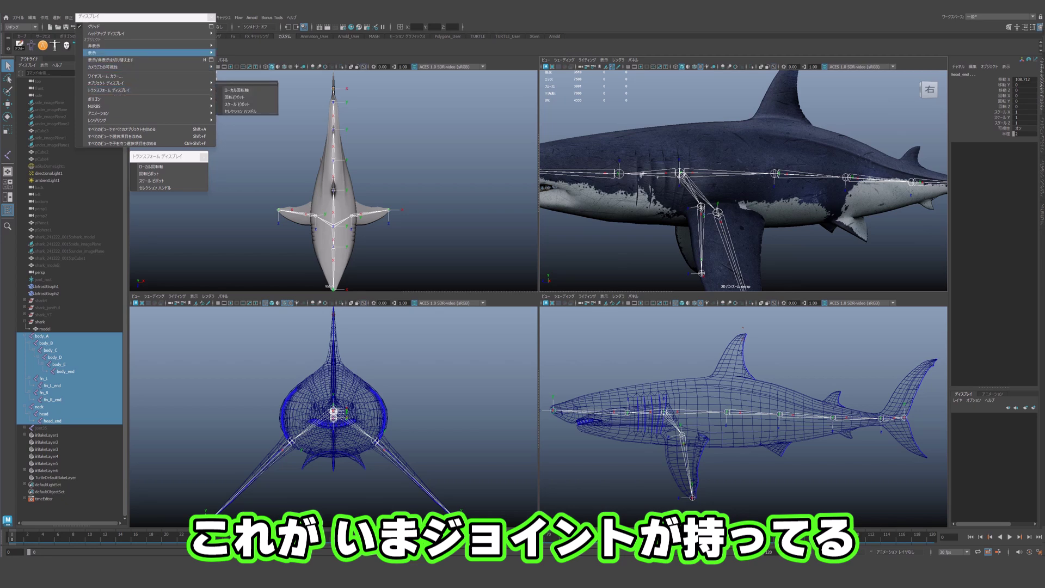
left_click_drag(743, 163, 802, 199, "alt")
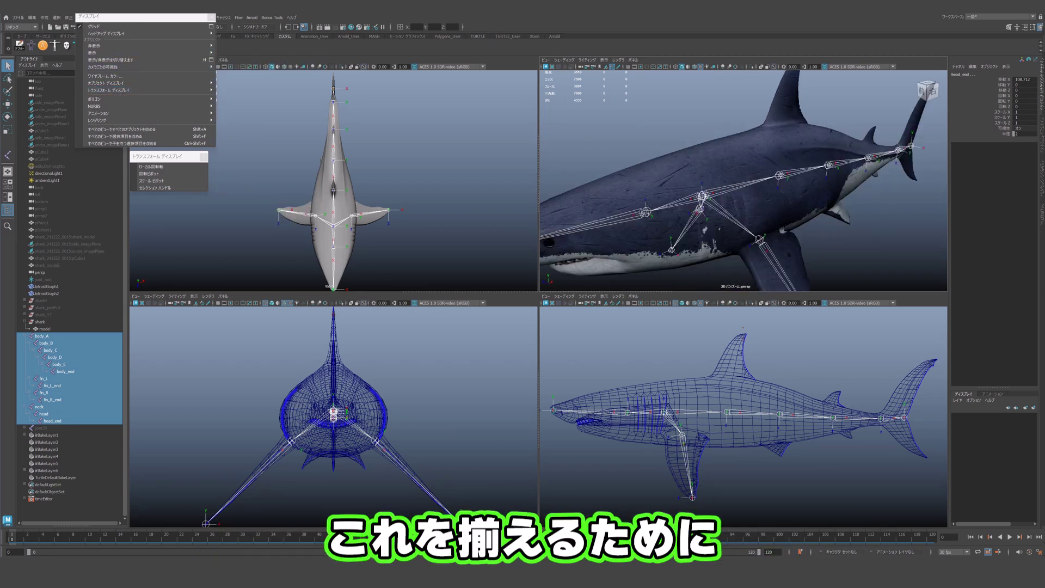
key("shift+f")
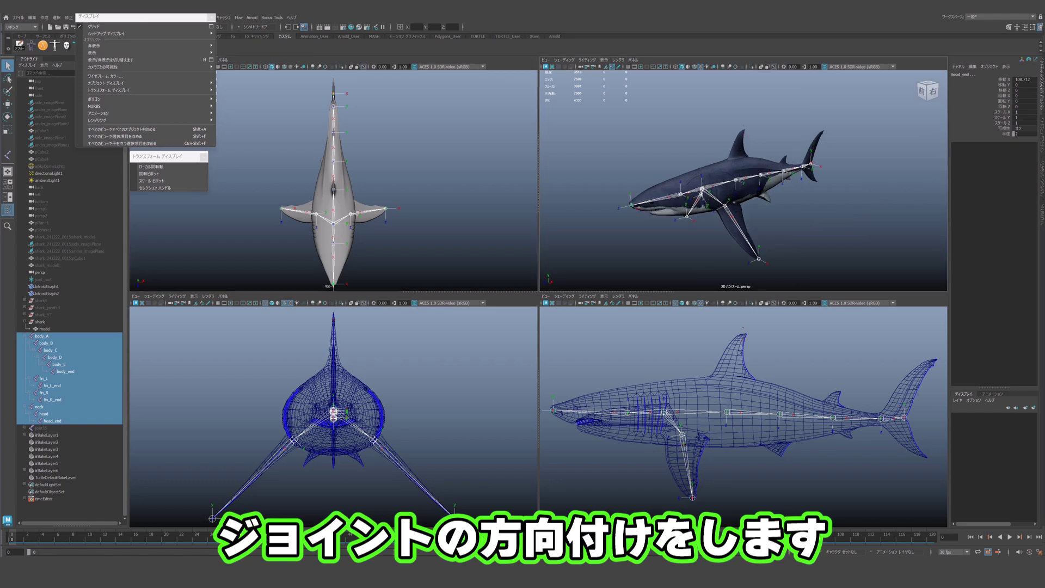
- Orient the skeleton's joints with Orient Joint, then apply it to the end joints body_end, fin_L_end and fin_R_end
left_click(124, 17)
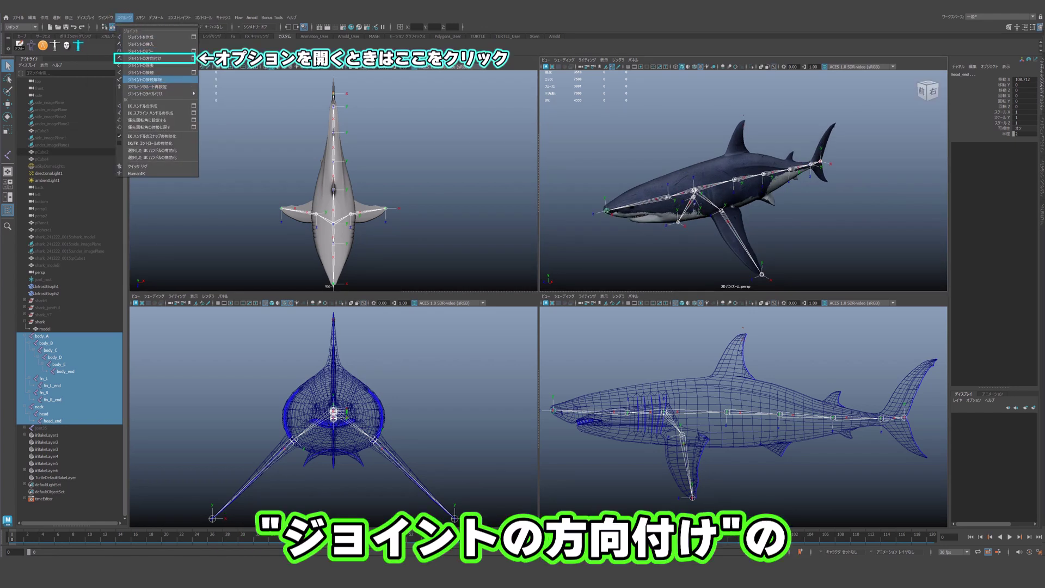
left_click(193, 58)
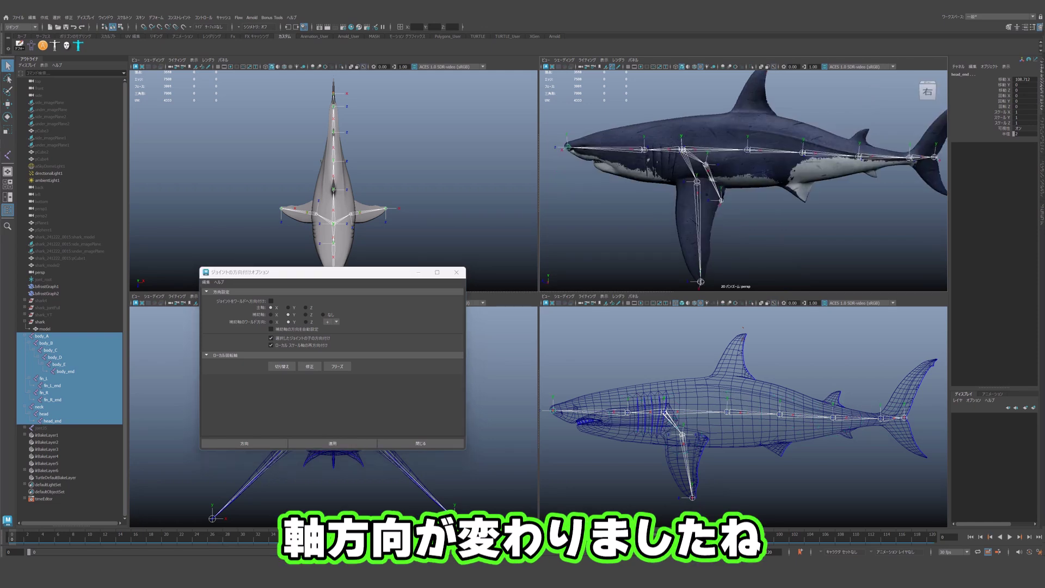
left_click_drag(657, 162, 721, 158, "alt")
scroll(704, 157, "up", 5)
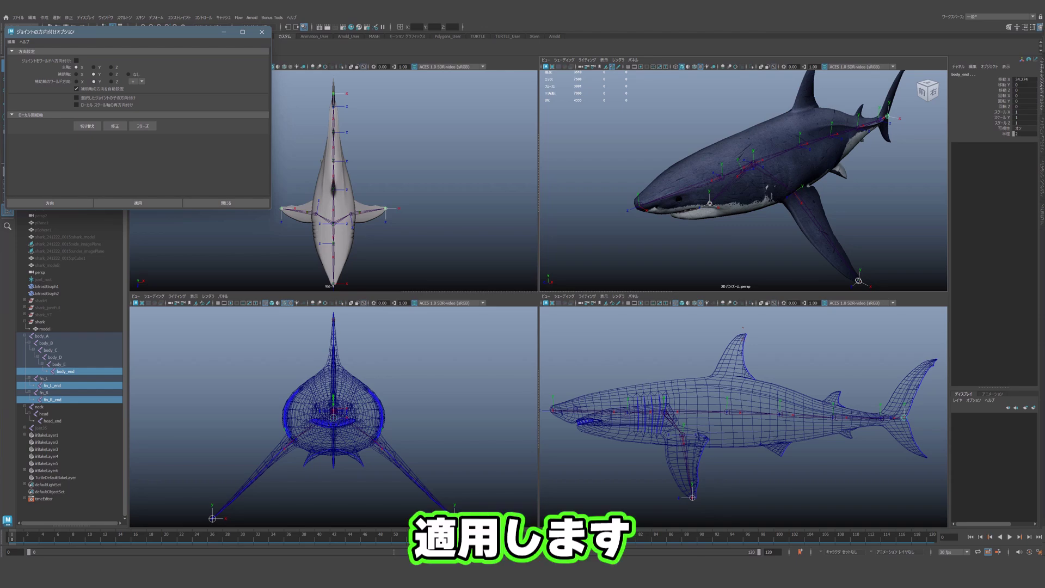
left_click(138, 202)
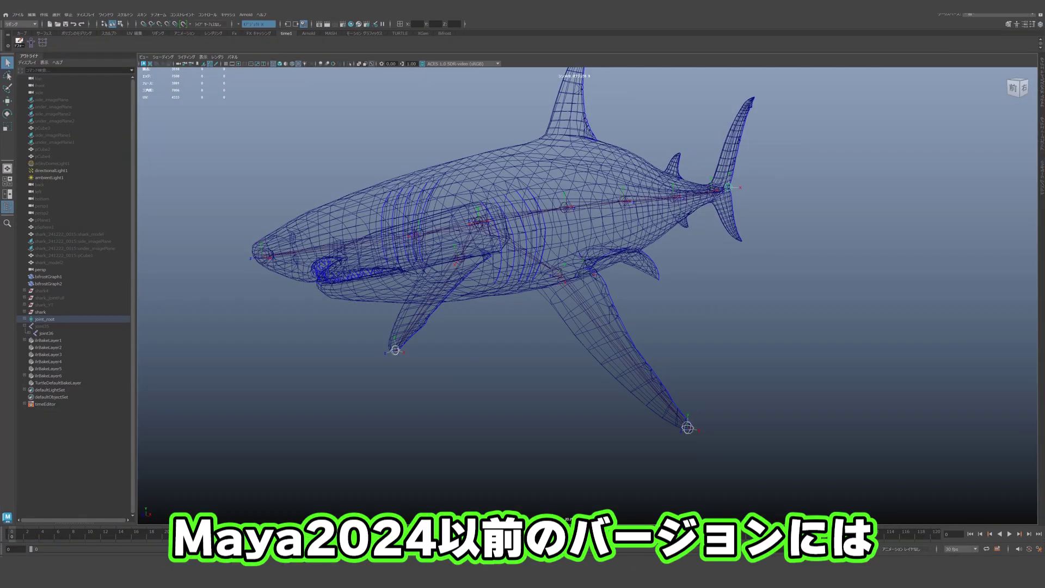
- Add the snout's end joint to the selected end joints and freeze their transforms with the joint orient option enabled
left_click(263, 255, "shift")
middle_click_drag(262, 255, 296, 282, "alt")
left_click_drag(296, 282, 286, 281, "alt")
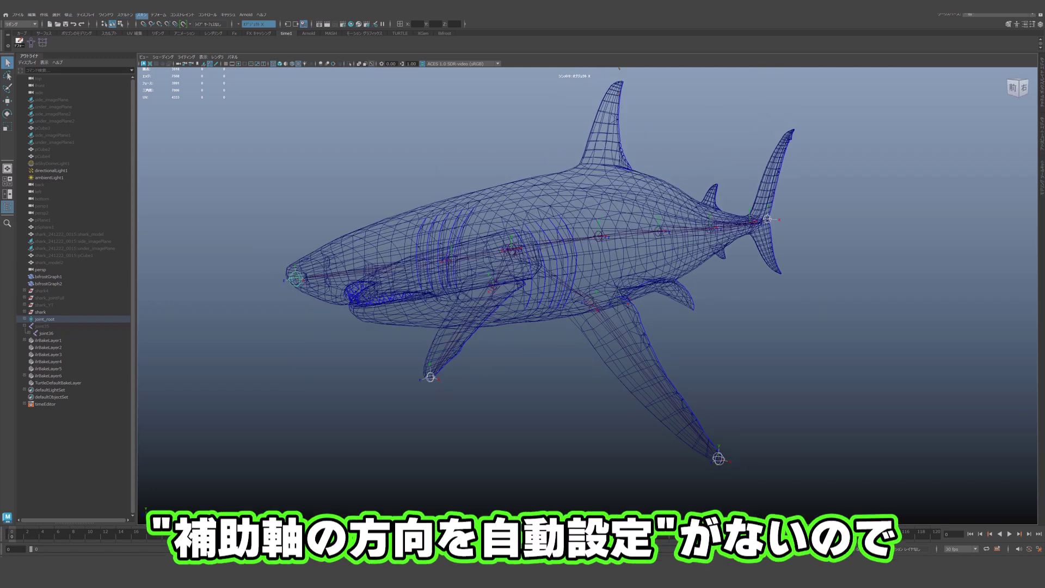
left_click(68, 15)
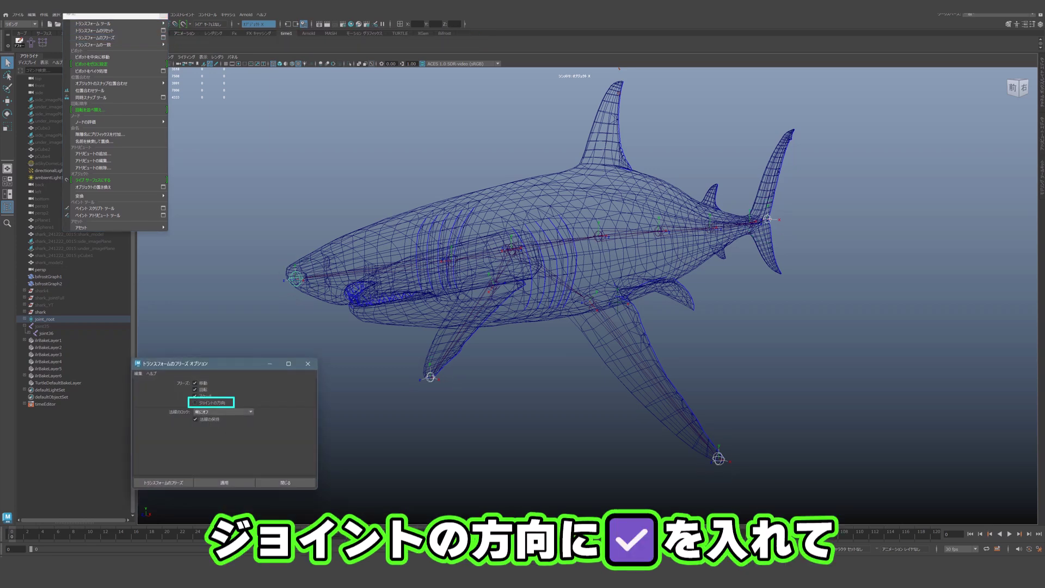
left_click(225, 483)
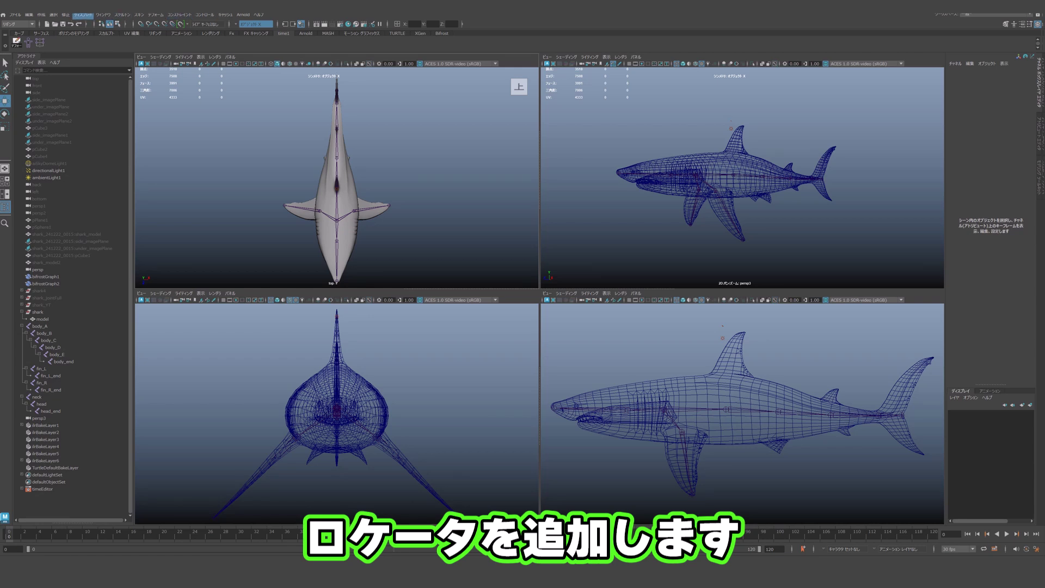
- Create a locator, set its local scale to 20 on X, Y and Z, and rename it root
left_click(42, 15)
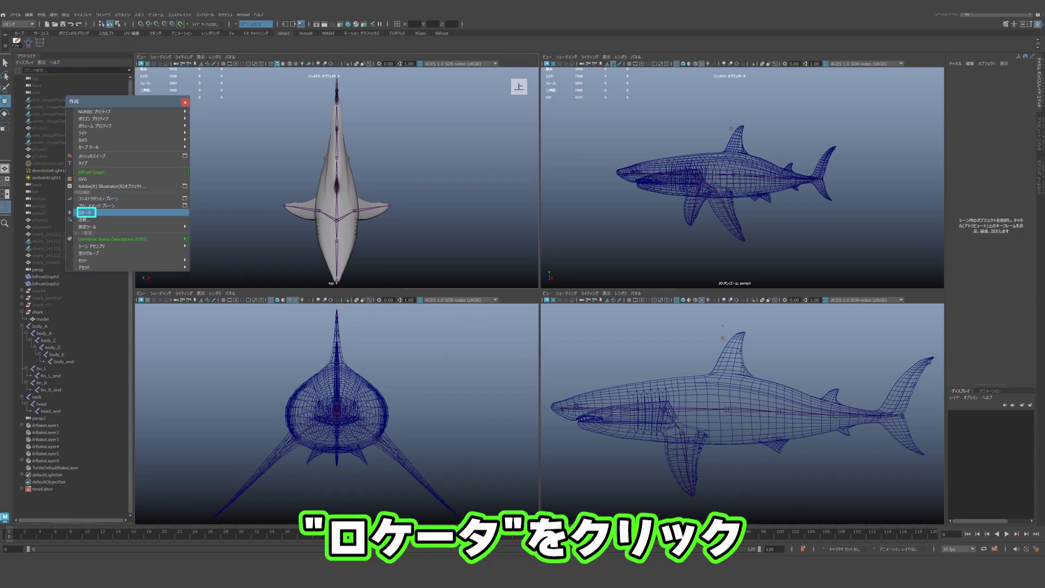
left_click(85, 212)
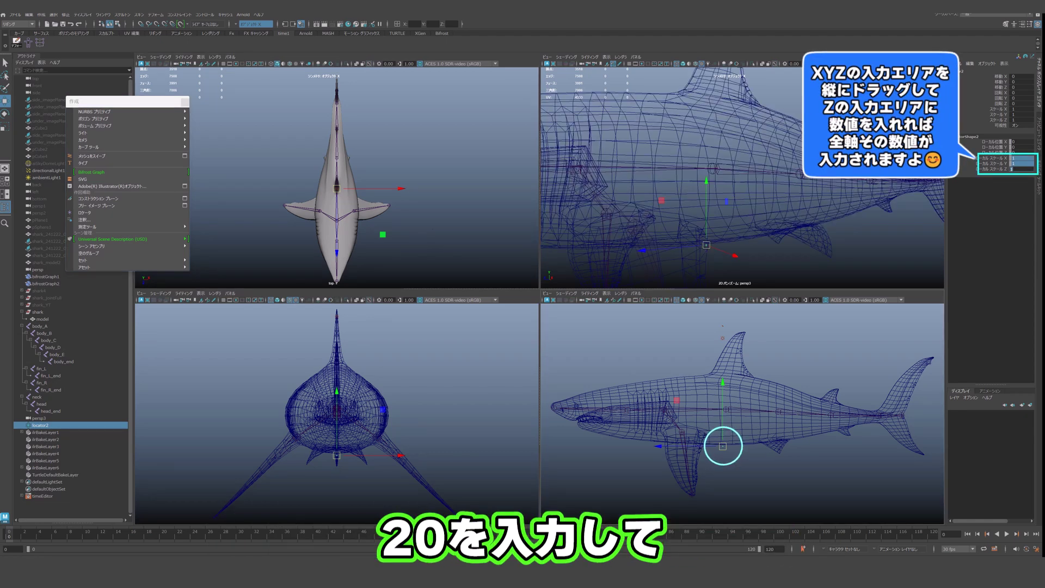
type("20")
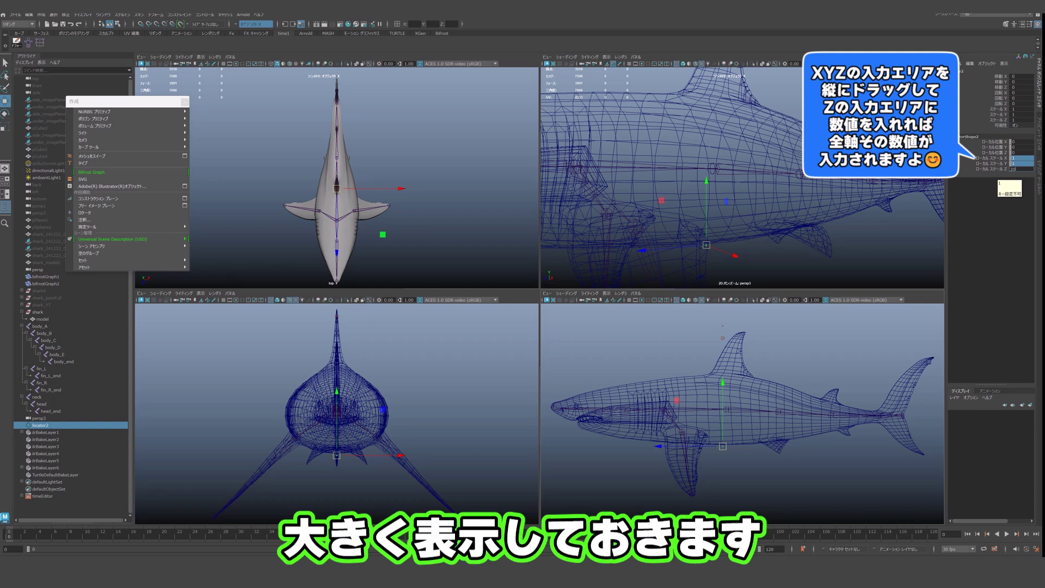
key("Return")
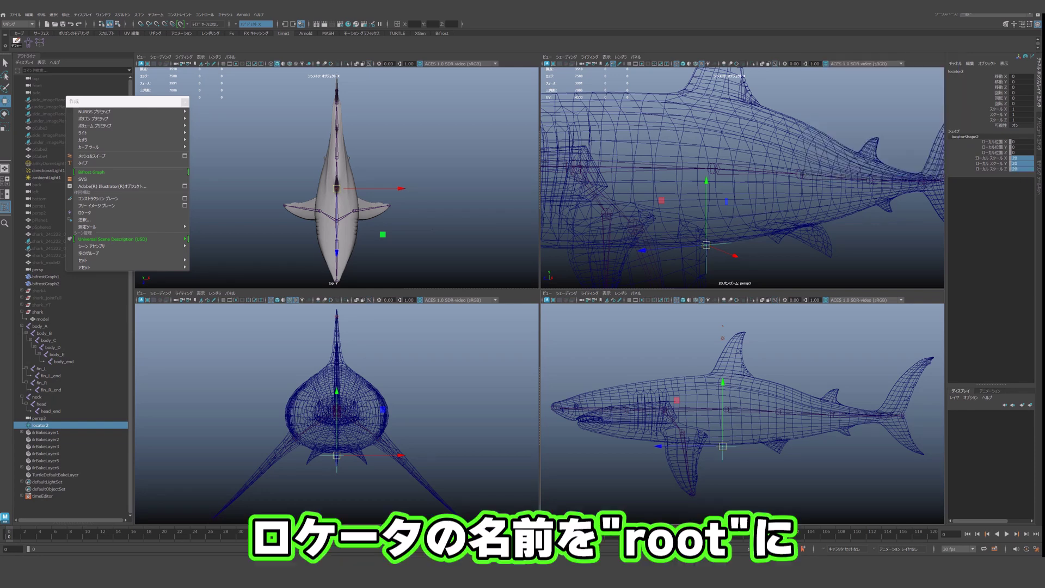
double_click(41, 425)
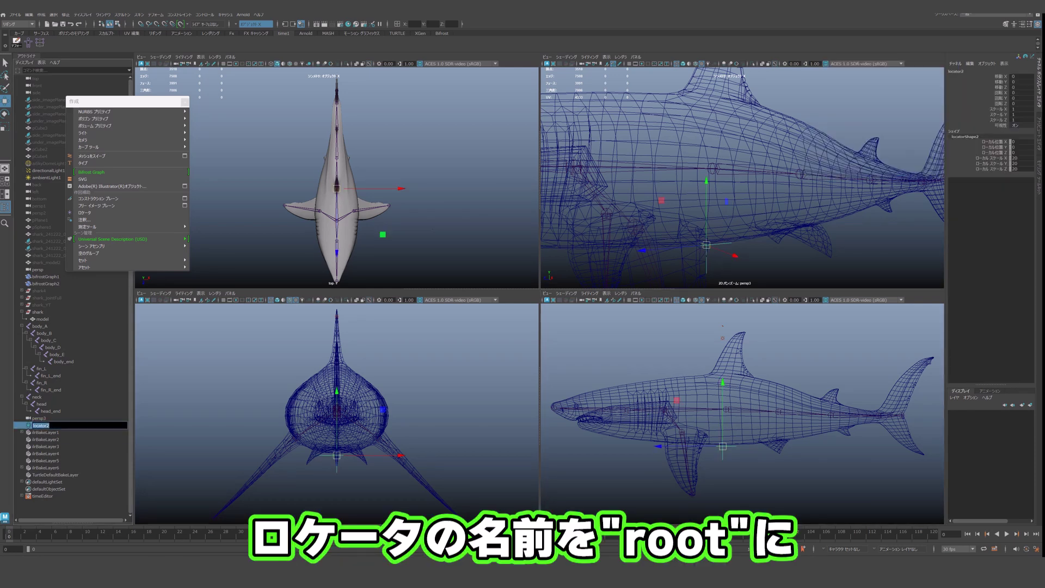
type("root")
key("Return")
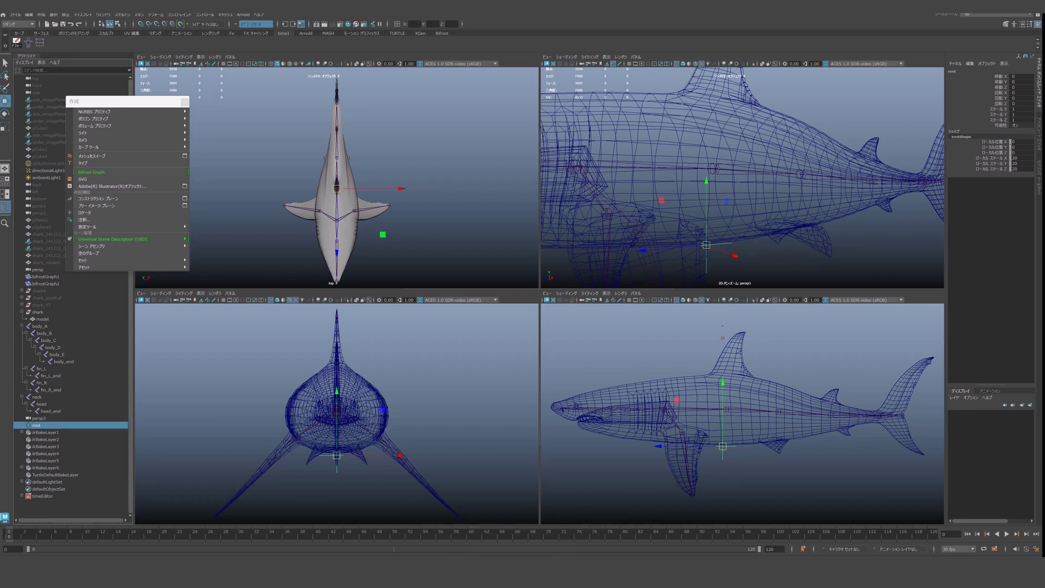
- Parent the body_A and neck joints under the root locator and expand its hierarchy
left_click(40, 325)
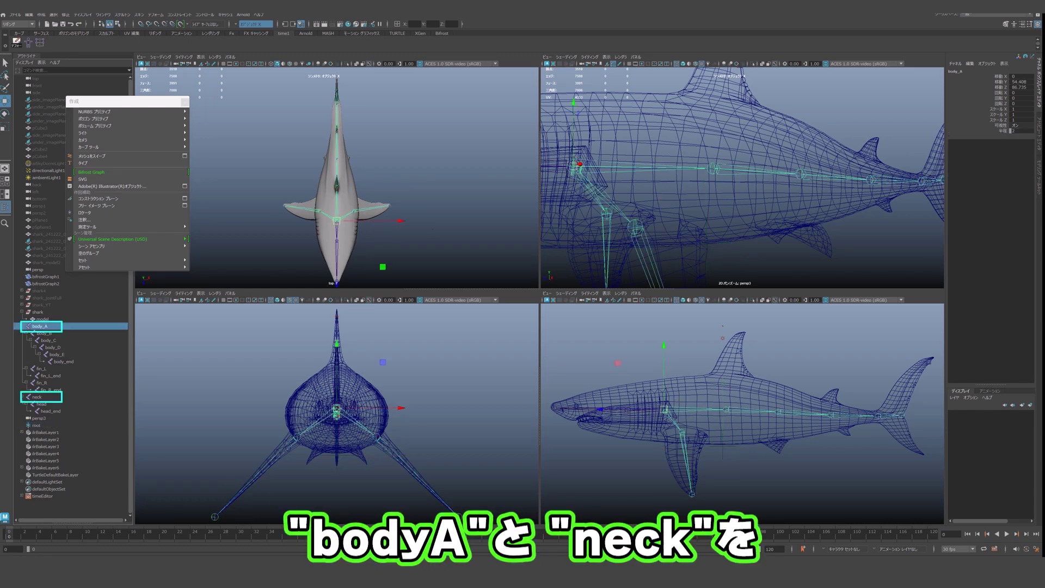
left_click(37, 397, "ctrl")
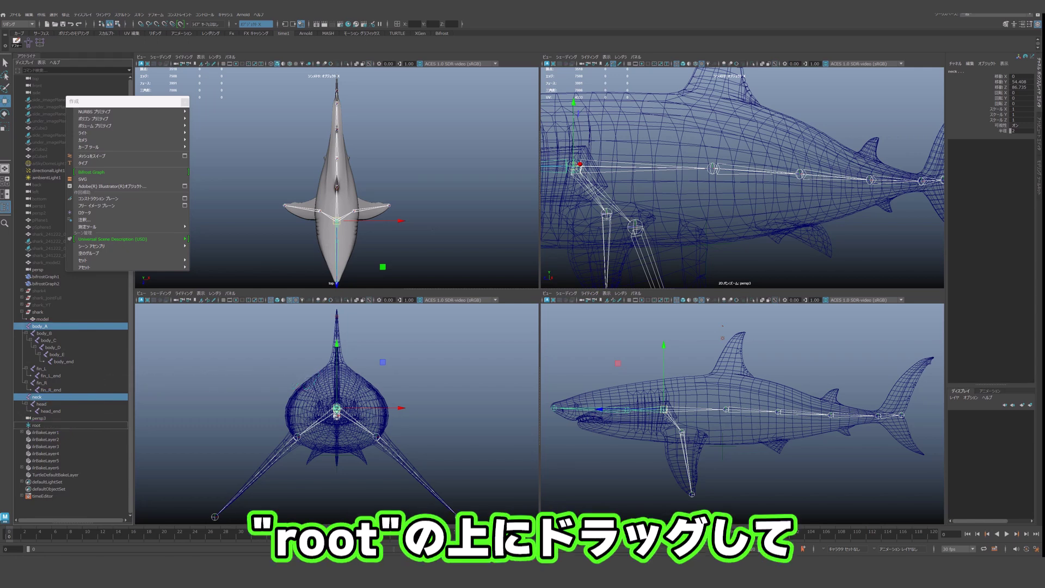
middle_click_drag(37, 396, 36, 425)
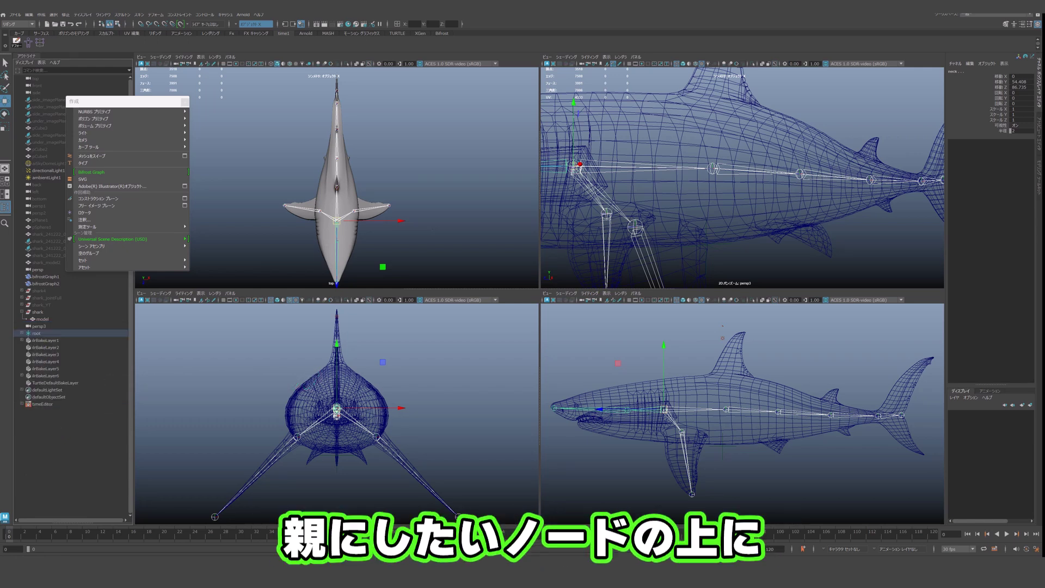
left_click(22, 333)
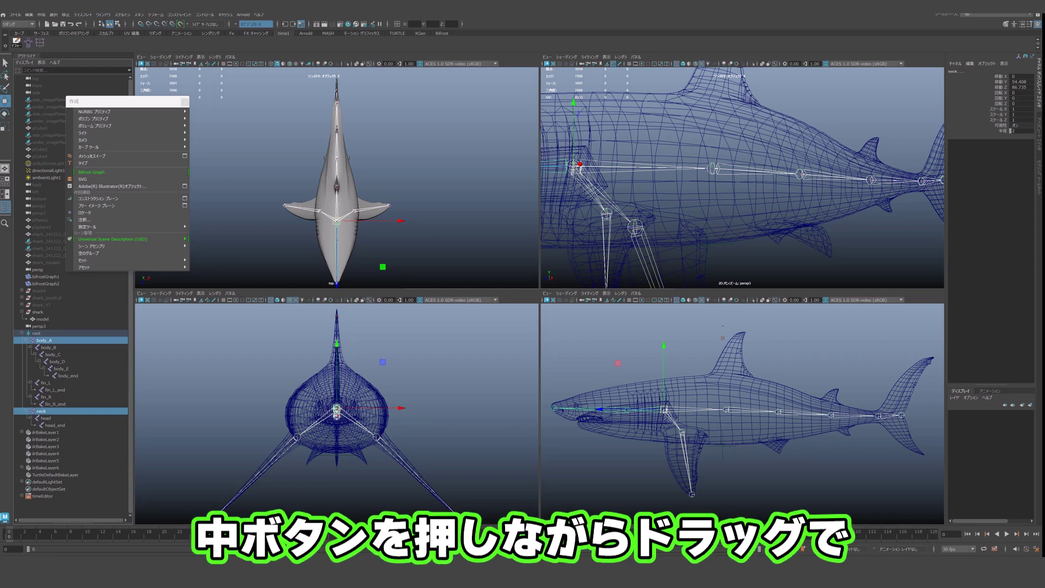
left_click(816, 479)
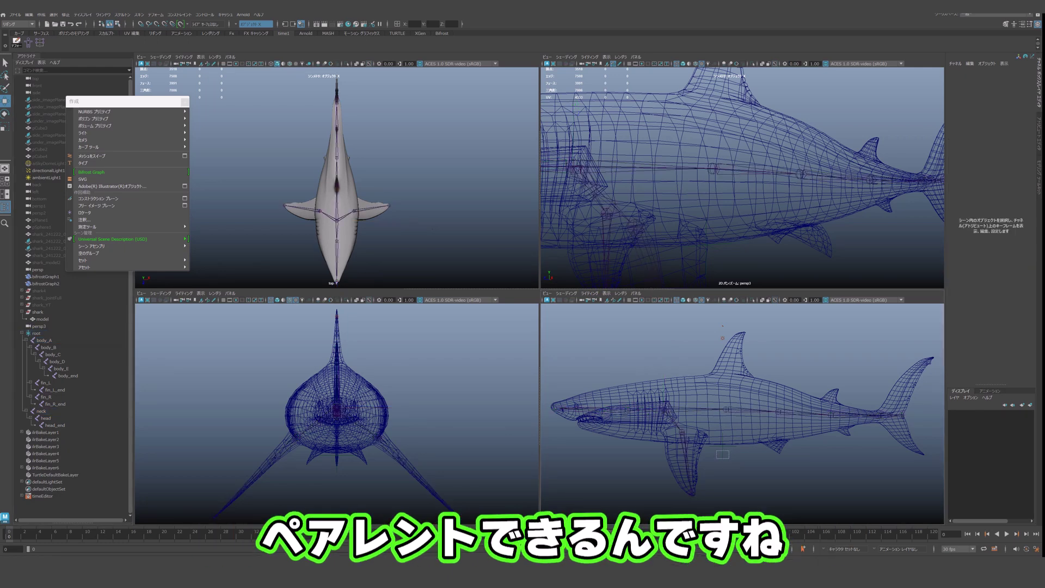
- Select the root locator and try moving it along Z to test how it drives the skeleton
left_click_drag(716, 451, 727, 459)
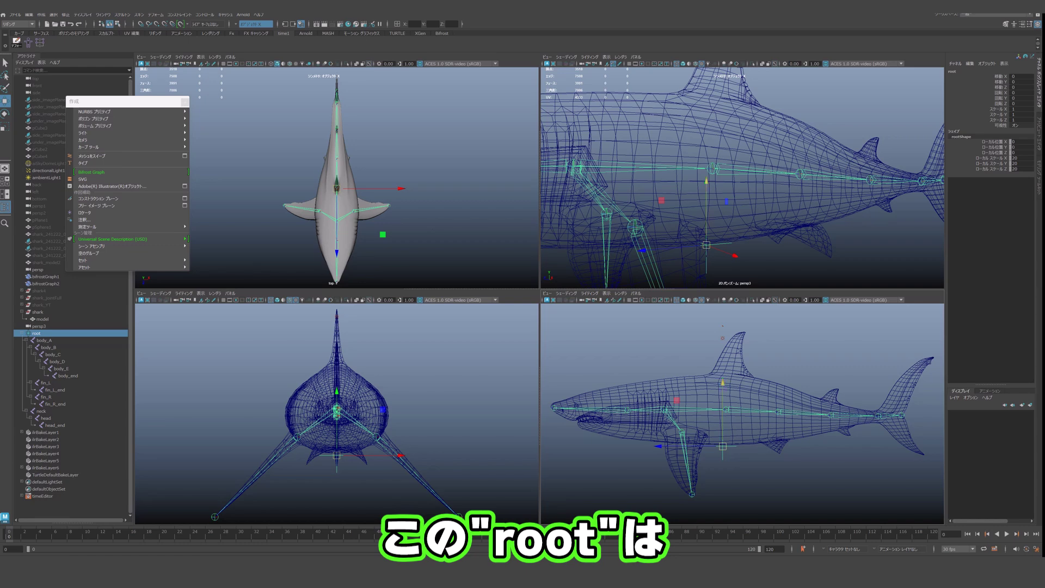
left_click_drag(658, 446, 695, 447)
left_click_drag(712, 244, 642, 250)
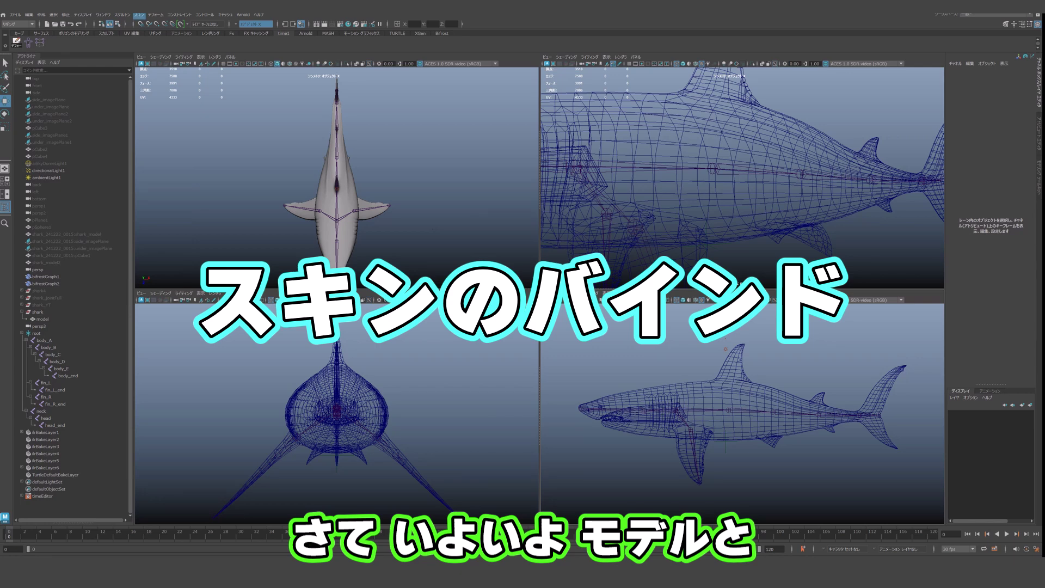
left_click(662, 413)
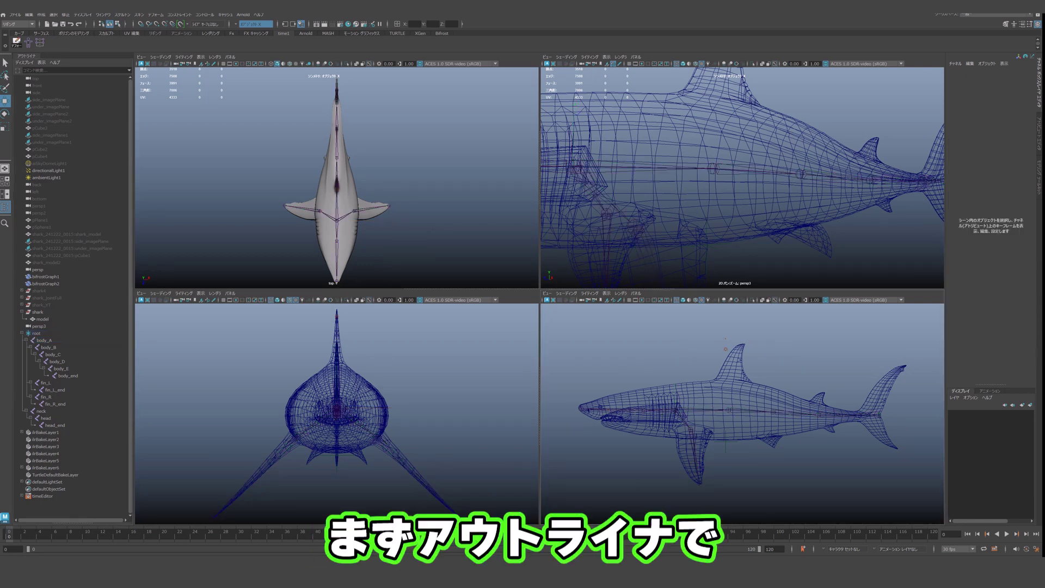
- Select every joint under root except head_end, fin_R_end, fin_L_end and body_end
left_click_drag(46, 341, 54, 425)
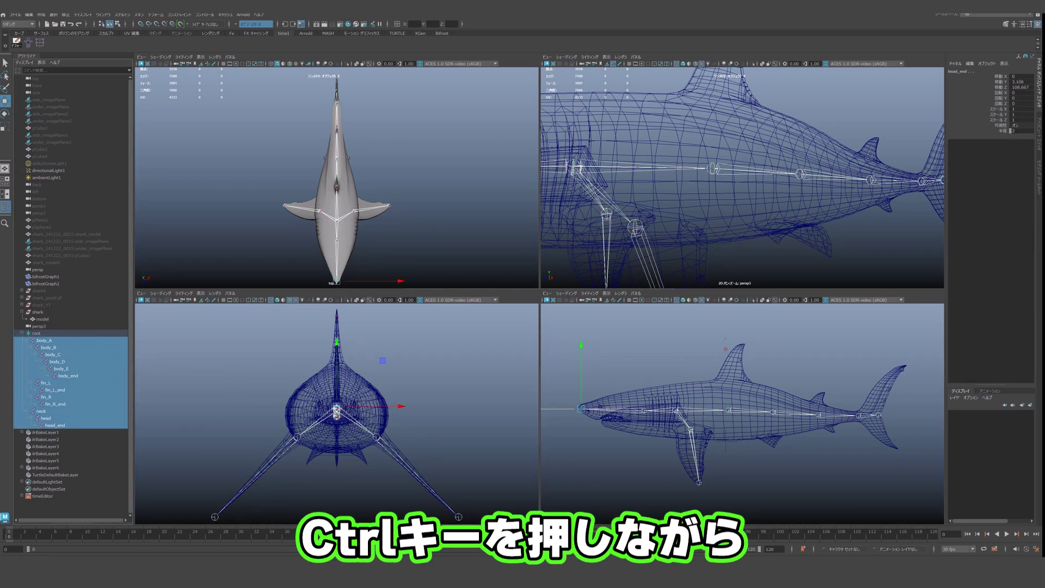
left_click(55, 425, "ctrl")
left_click(55, 404, "ctrl")
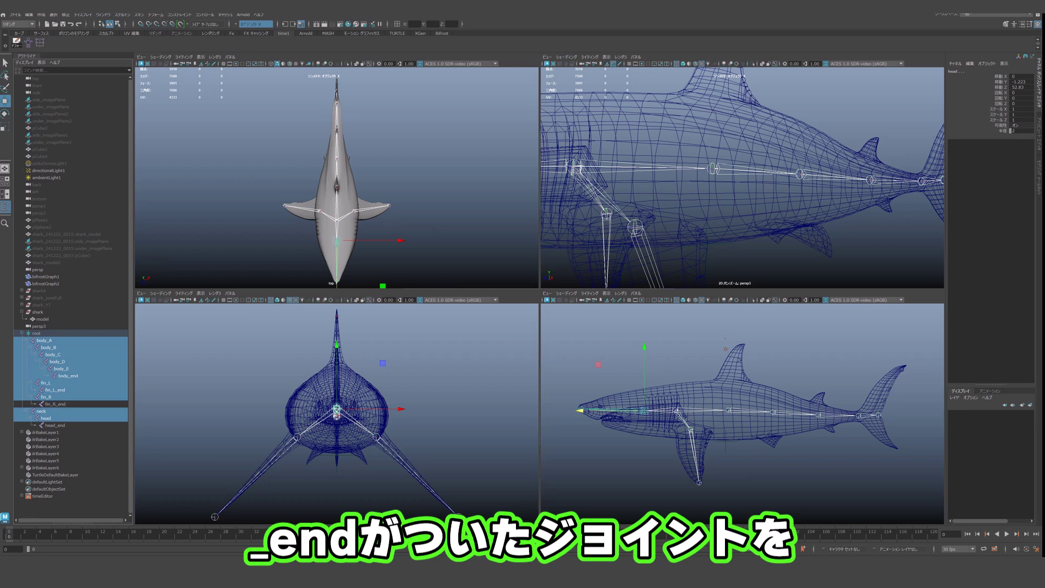
left_click(55, 390, "ctrl")
left_click(68, 375, "ctrl")
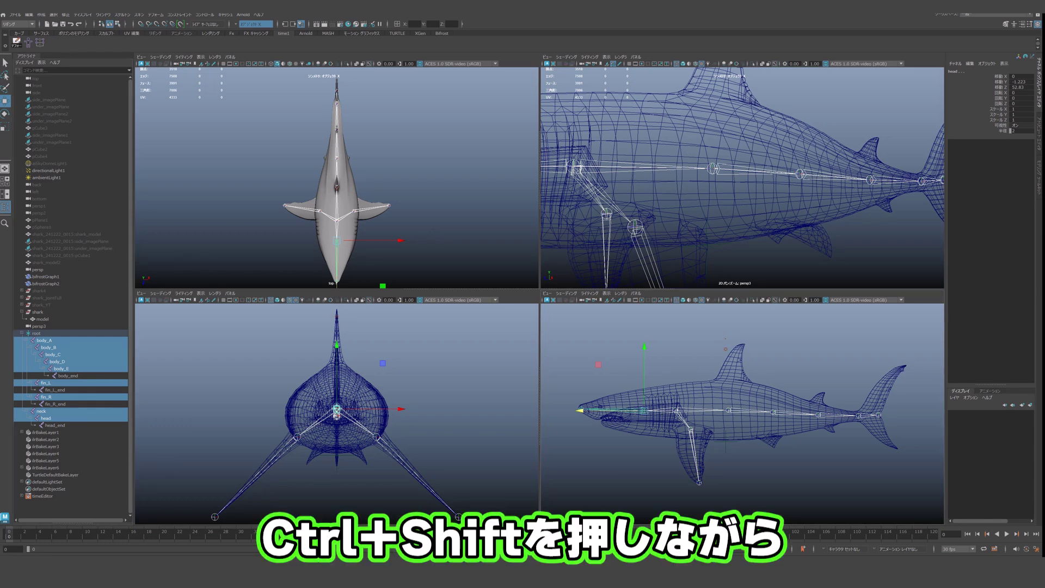
- Add the shark model to the joint selection and open the Bind Skin options
left_click(42, 319, "ctrl+shift")
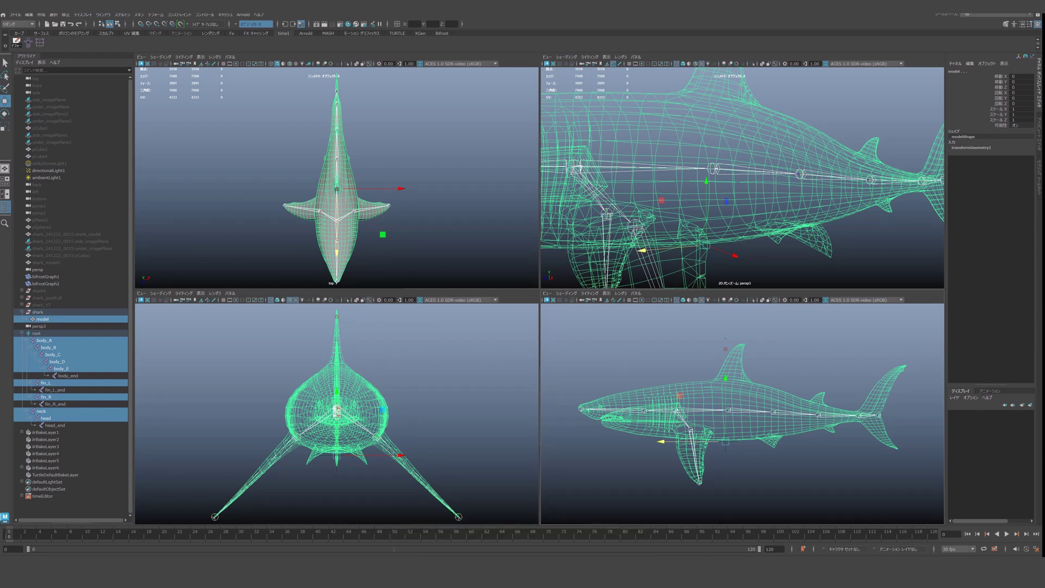
left_click(139, 15)
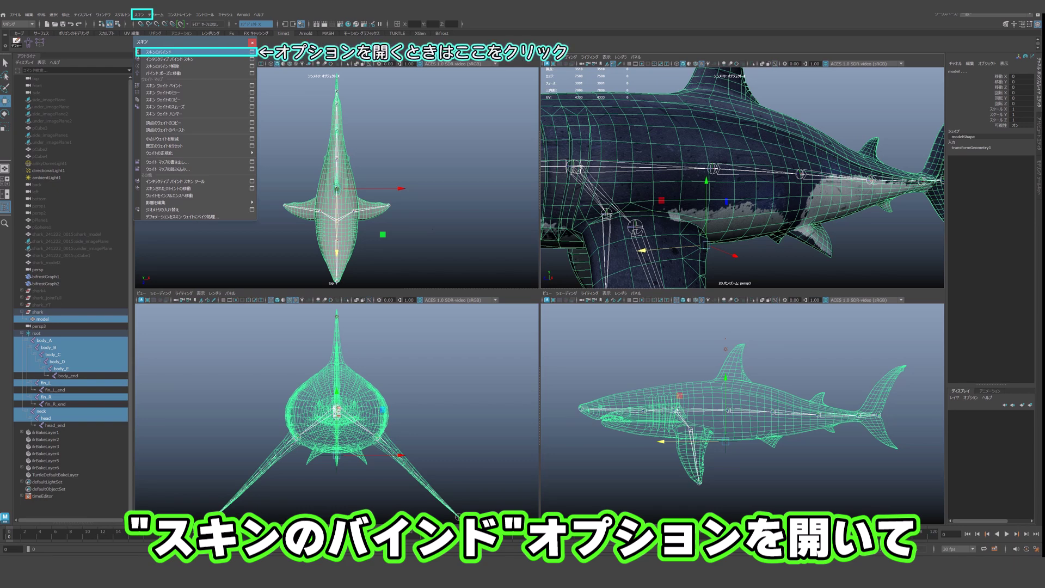
left_click(252, 52)
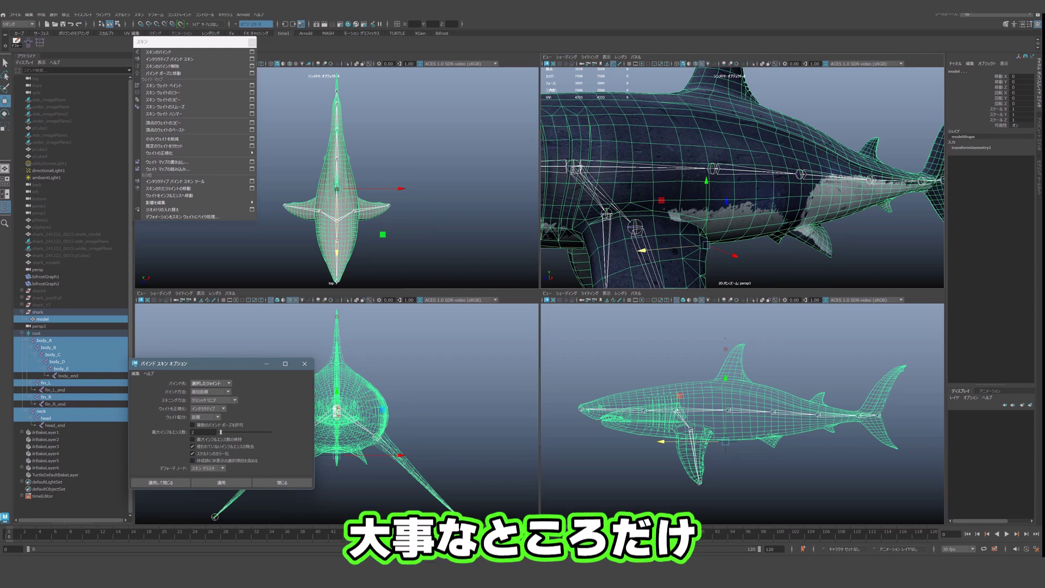
- Bind the model to the selected joints using closest distance, classic linear skinning and a maximum of 2 influences
left_click(211, 384)
left_click(210, 398)
left_click(211, 384)
left_click(209, 398)
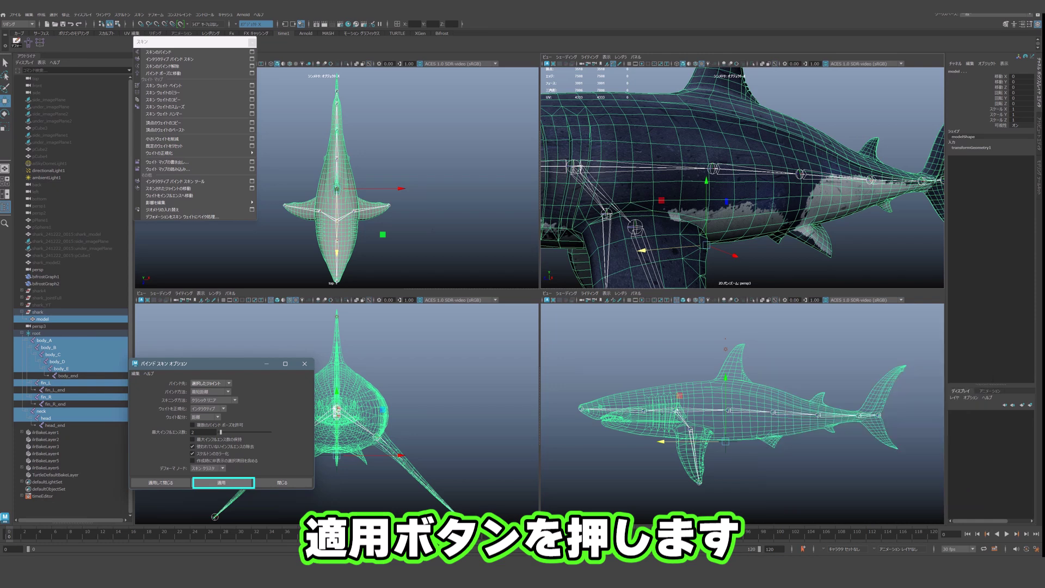
left_click(222, 482)
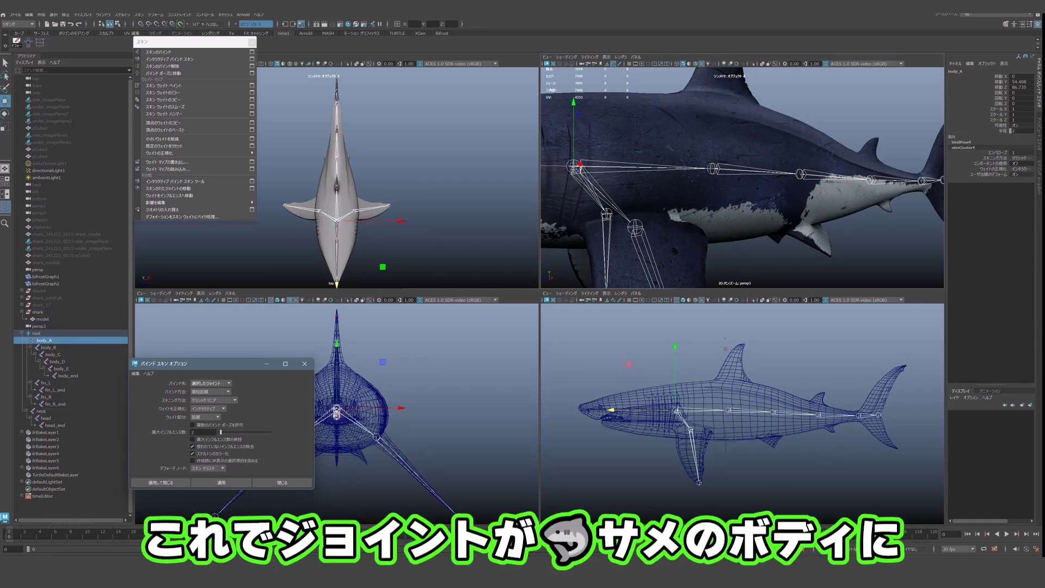
- Select the bound shark model, view it whole in a single perspective view and open the Paint Skin Weights settings
left_click(42, 319)
key("space")
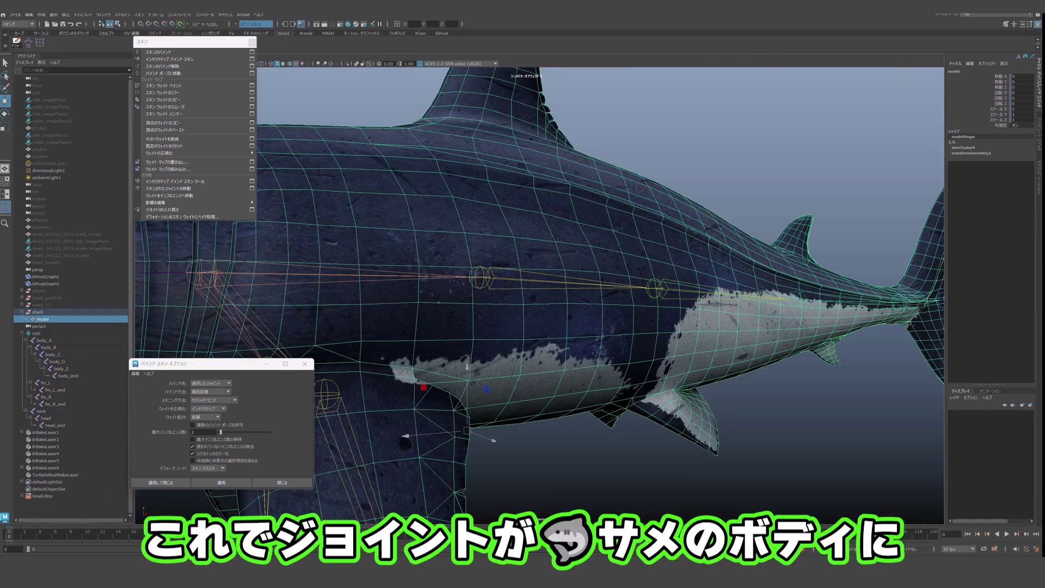
scroll(539, 296, "down", 8)
middle_click_drag(489, 305, 601, 316, "alt")
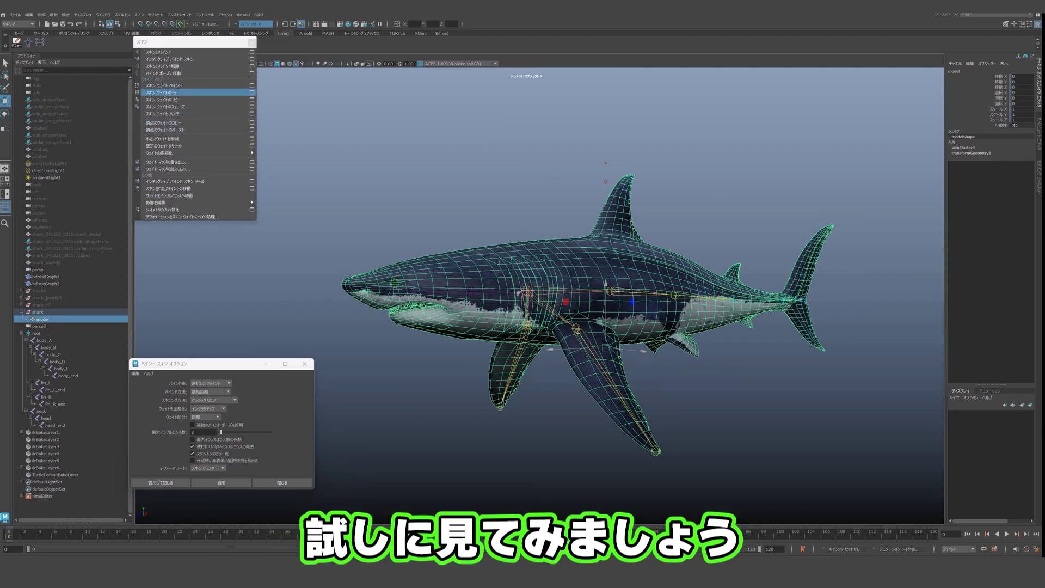
left_click(251, 86)
left_click_drag(617, 196, 605, 197, "alt")
key("q")
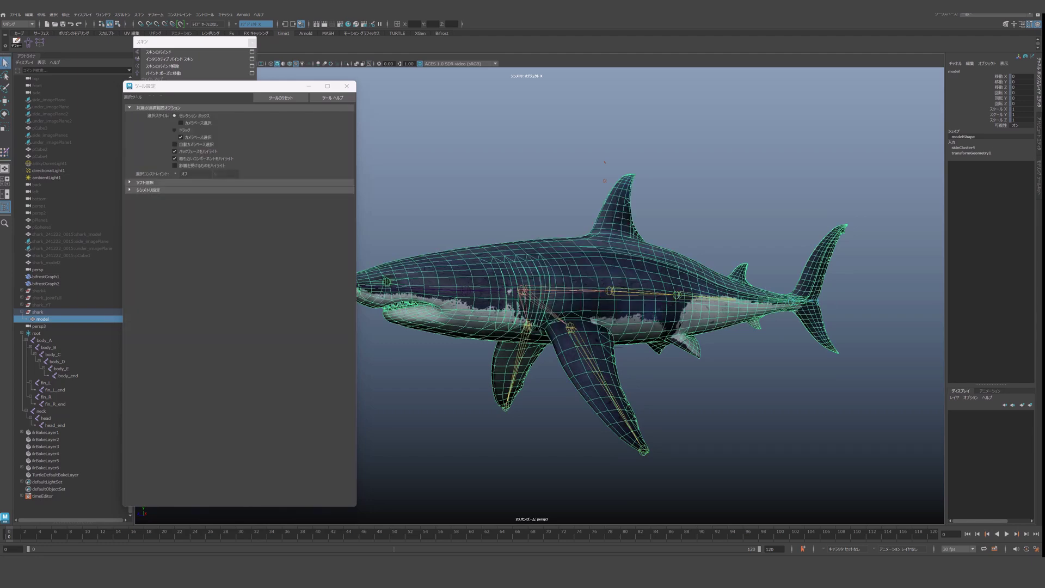
- Try rotating the fin_L joint to test how the skin around the fin deforms
key("w")
left_click_drag(581, 377, 627, 405)
key("e")
left_click_drag(600, 338, 598, 296)
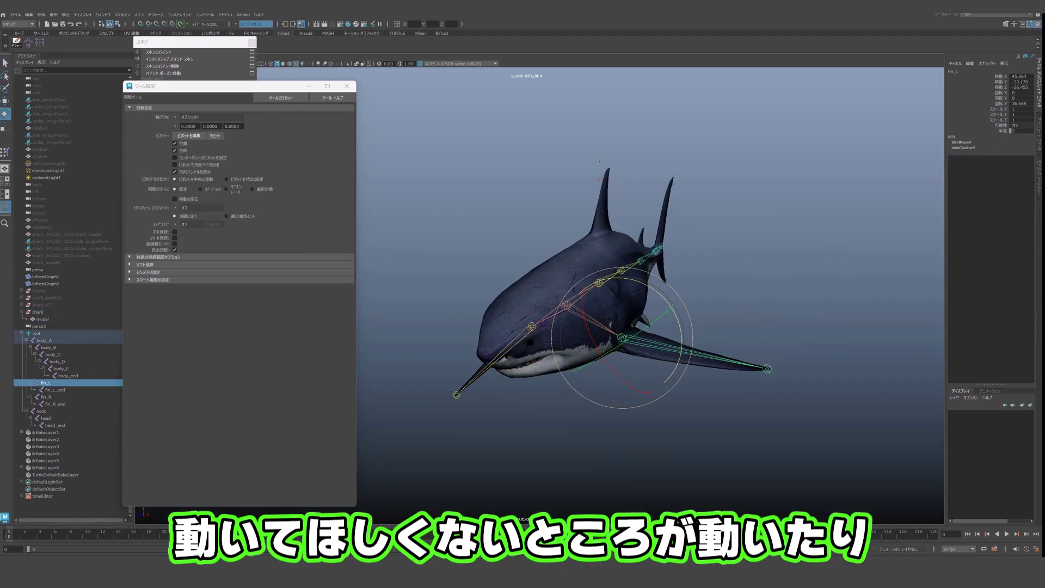
left_click_drag(713, 287, 710, 349)
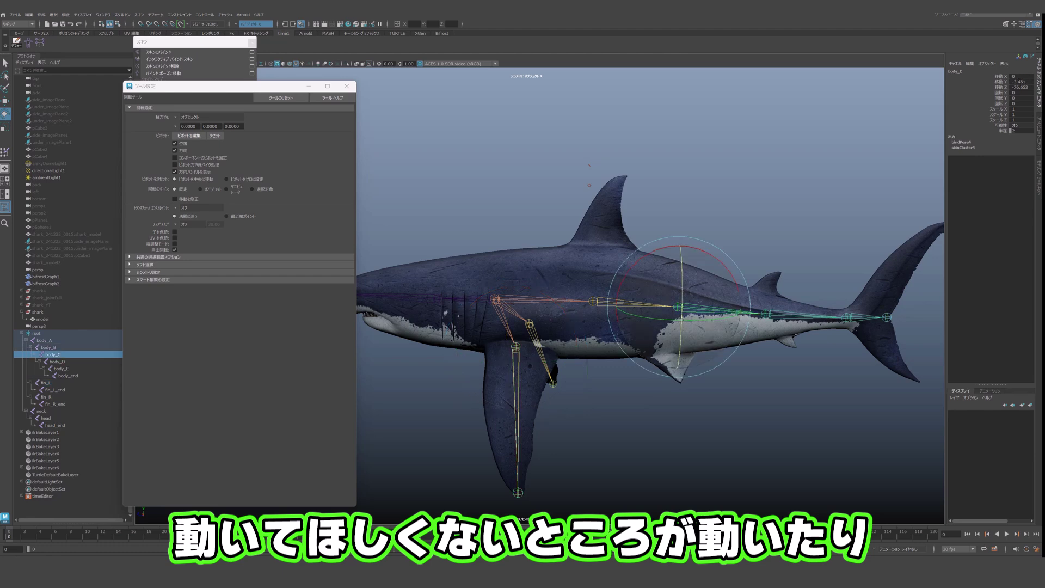
- Try rotating the body_C and body_A joints to test how the shark's body bends
mouse_move(725, 265)
left_mouse_down()
mouse_move(738, 321)
mouse_move(735, 277)
left_mouse_up()
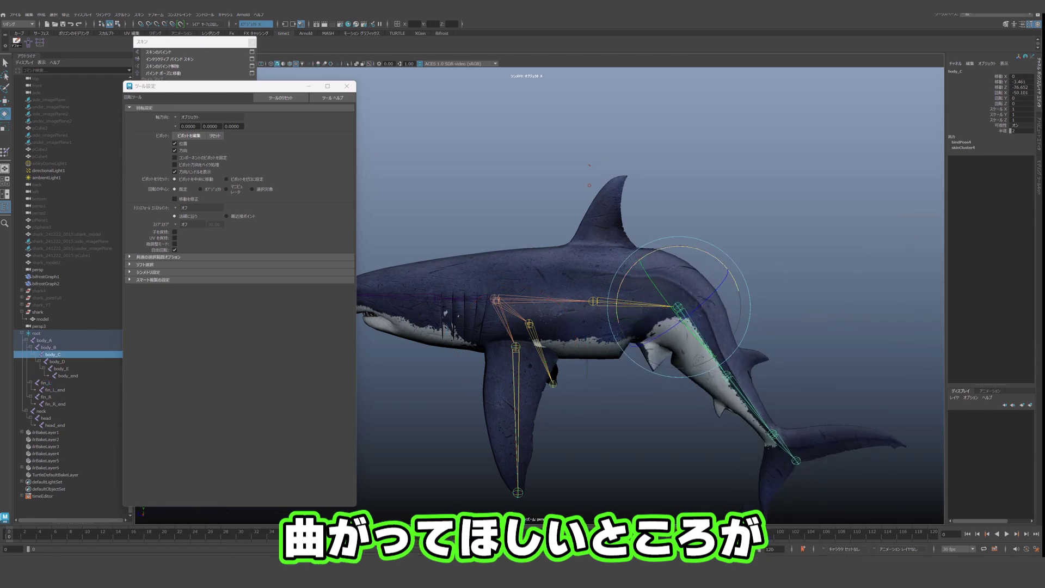
left_click(697, 212)
mouse_move(558, 277)
left_mouse_down()
mouse_move(569, 338)
mouse_move(552, 279)
left_mouse_up()
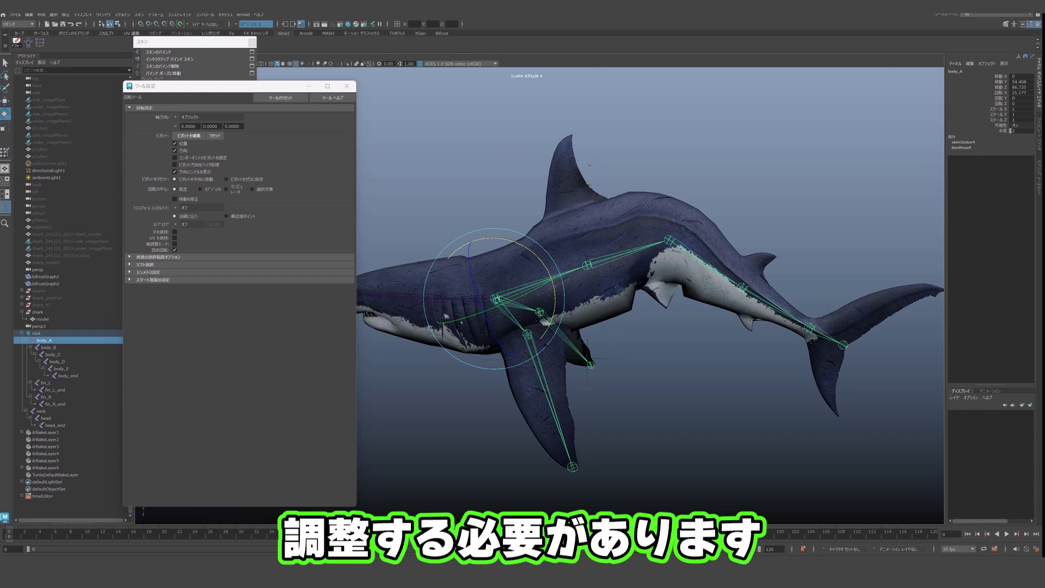
- Undo the test joint rotations, then close the tool settings and reopen the Bind Skin options
key("ctrl+z")
key("ctrl+z")
key("ctrl+z")
key("ctrl+z")
scroll(598, 326, "down", 3)
left_click_drag(598, 327, 664, 335, "alt")
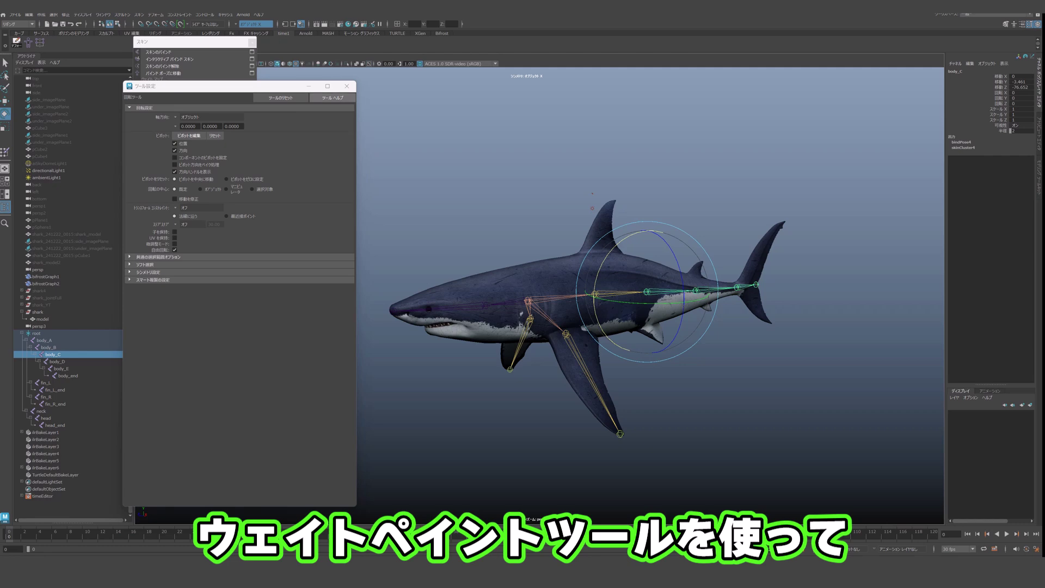
left_click(347, 86)
left_click(251, 52)
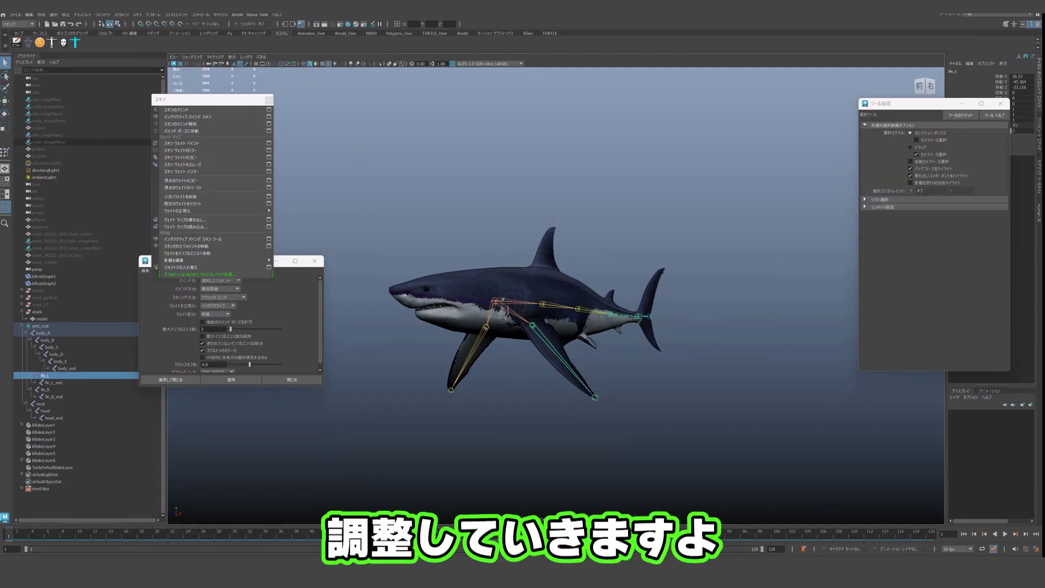
- Rotate the fin_L joint upward to expose the deformation at its base and select the shark model
key("e")
left_click_drag(554, 354, 582, 166)
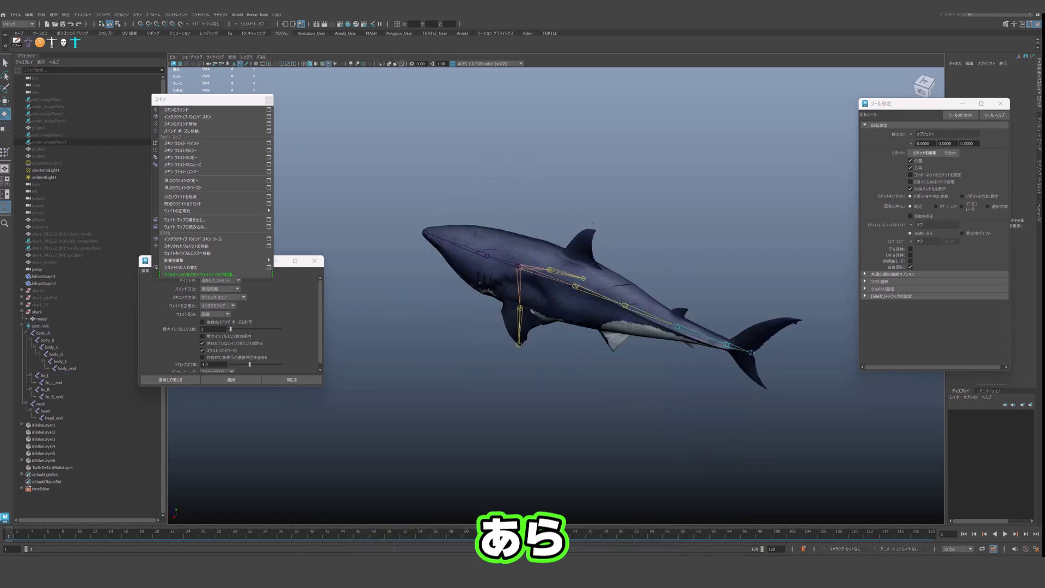
left_click(569, 283)
scroll(569, 305, "up", 4)
left_click_drag(569, 305, 596, 335, "alt")
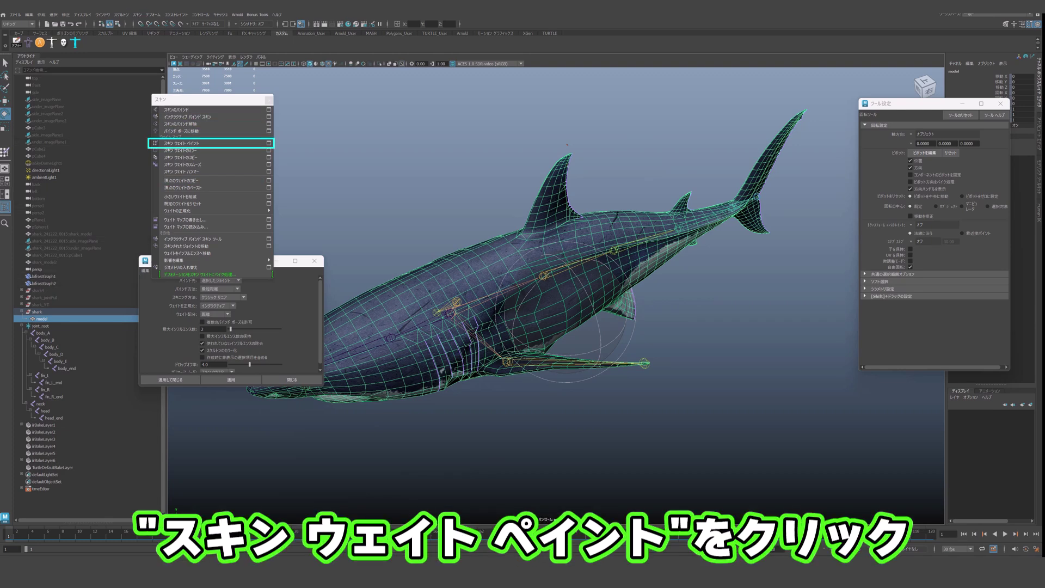
- Paint fin_L's skin weights on the body around the fin base using Replace with value 0
left_click(182, 143)
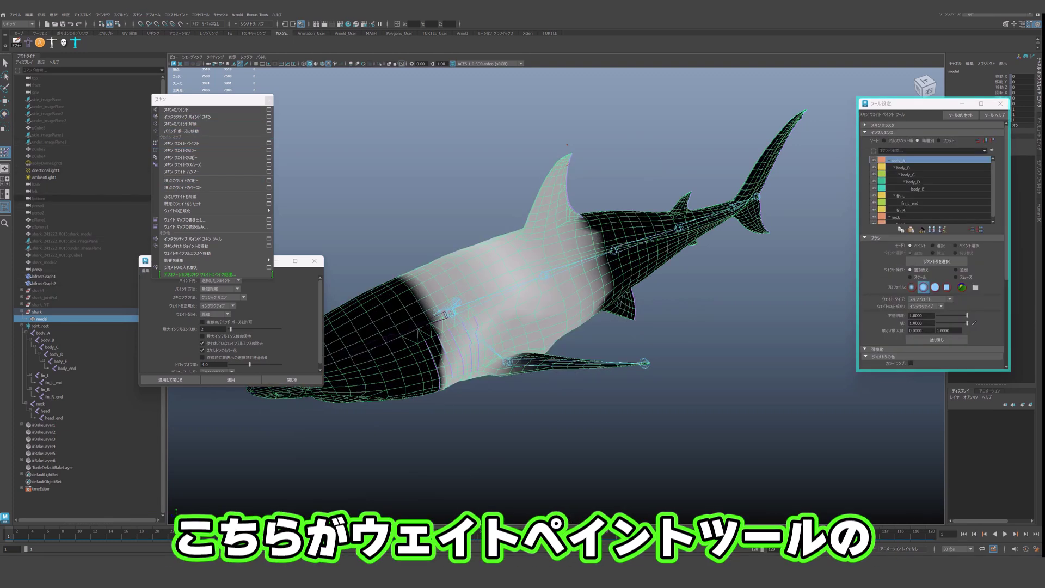
left_click(901, 196)
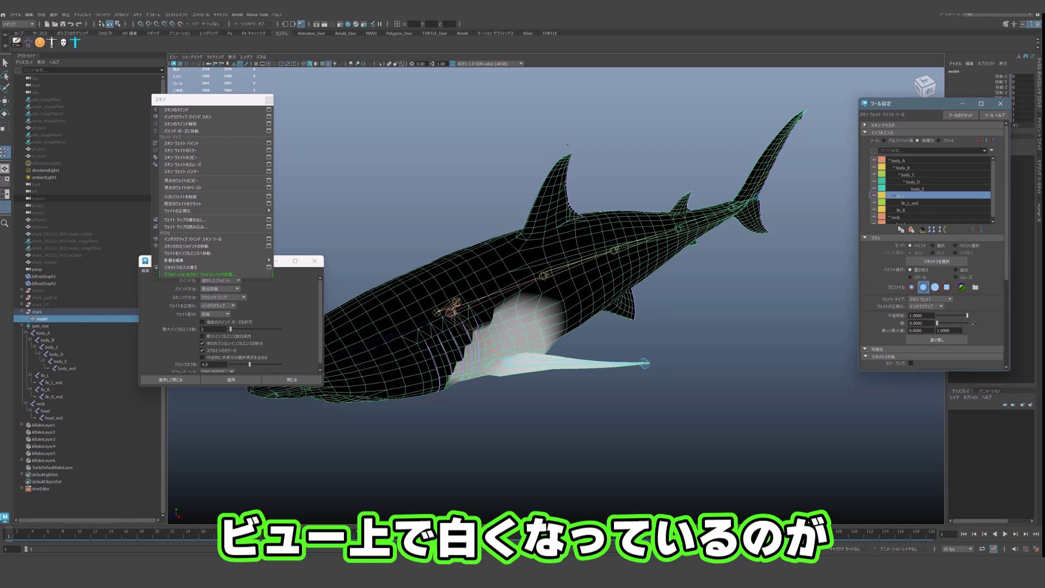
left_click_drag(599, 338, 573, 327, "alt")
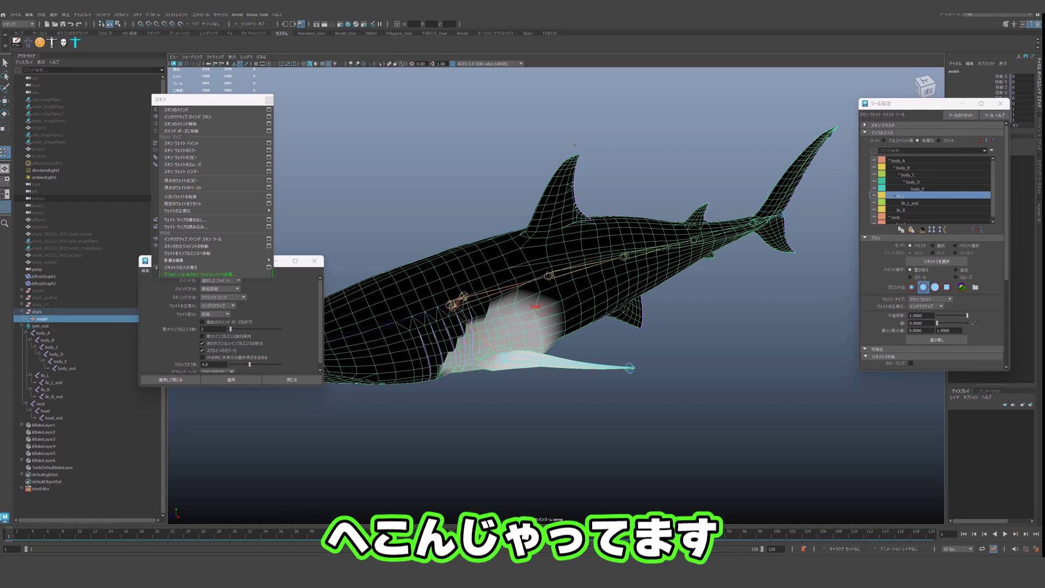
mouse_move(538, 308)
left_mouse_down()
mouse_move(463, 344)
mouse_move(471, 354)
mouse_move(492, 348)
left_mouse_up()
left_click_drag(554, 400, 549, 326, "alt")
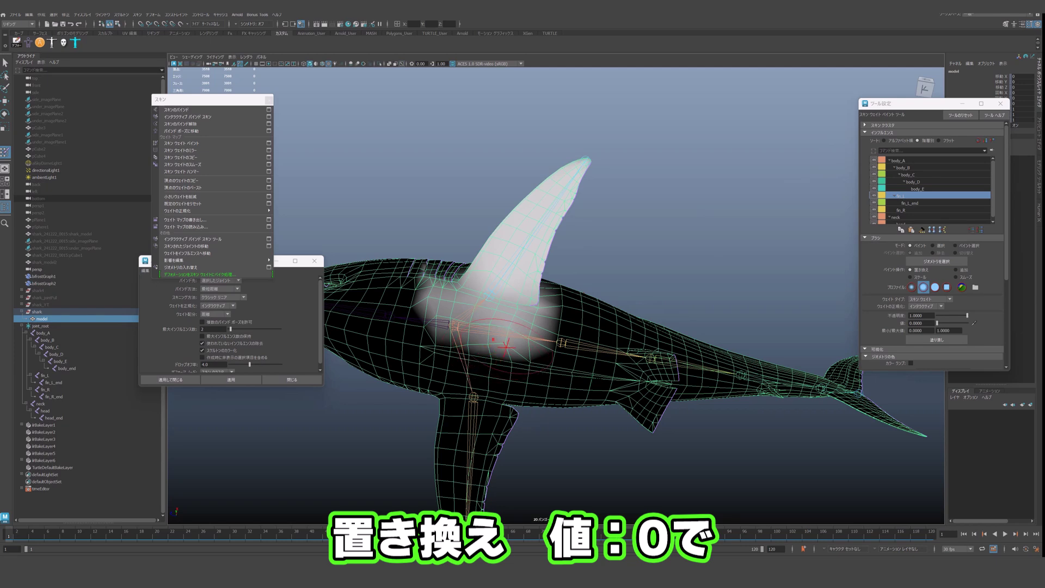
mouse_move(511, 326)
left_mouse_down()
mouse_move(451, 326)
mouse_move(468, 346)
mouse_move(509, 351)
mouse_move(542, 333)
mouse_move(430, 310)
mouse_move(441, 283)
left_mouse_up()
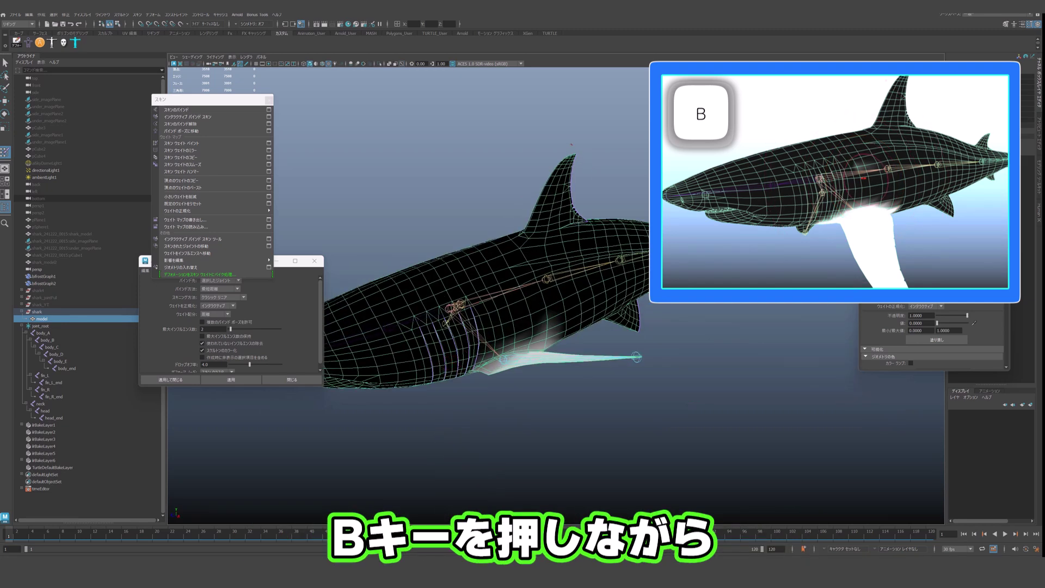
left_click_drag(533, 334, 552, 330)
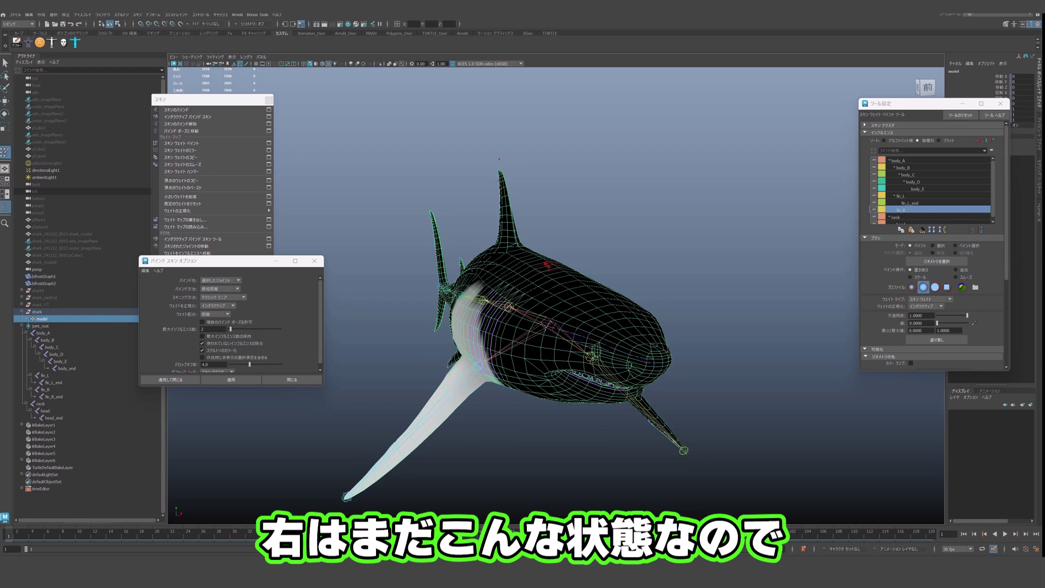
- Mirror the skin weights across the YZ plane from +X to -X so the right fin matches the left
key("q")
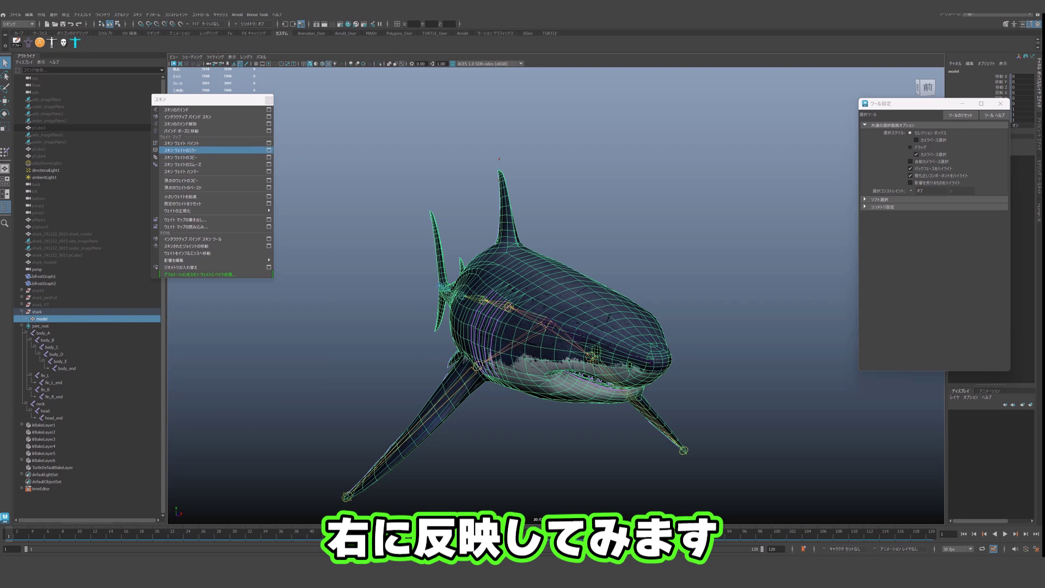
left_click(269, 150)
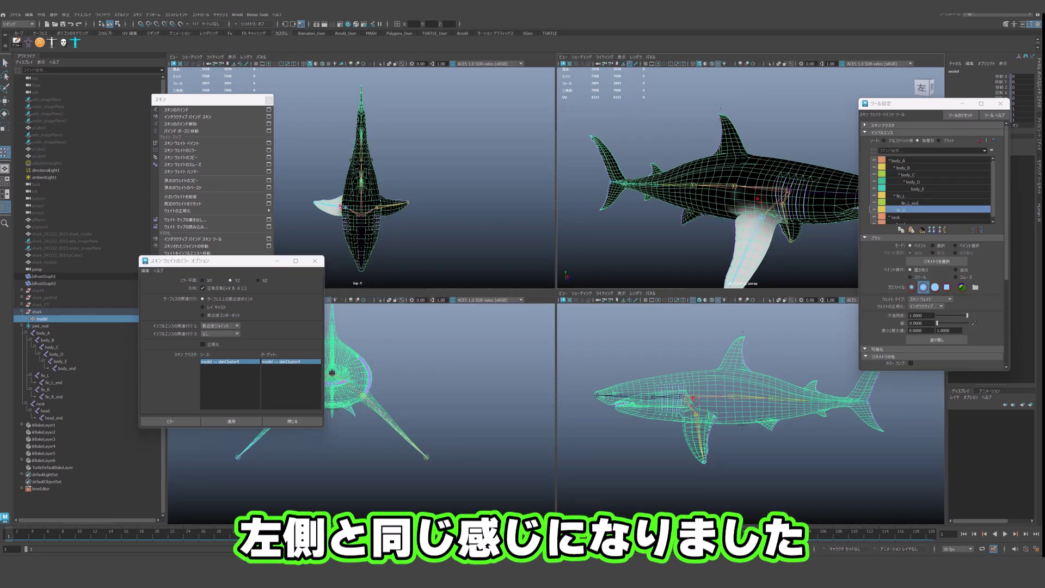
key("space")
left_click_drag(657, 212, 673, 269, "alt")
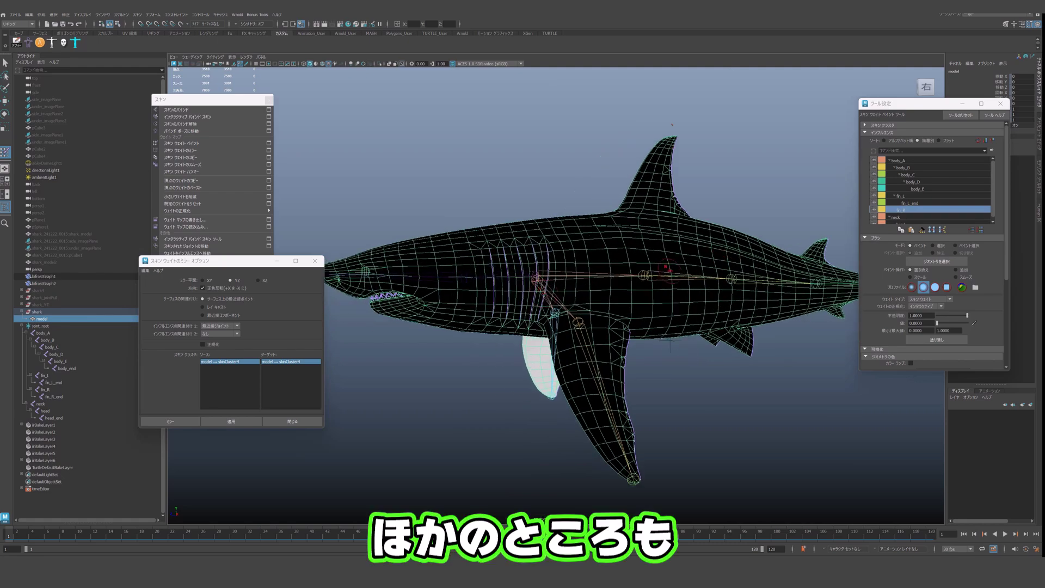
- Rotate the neck joint upward to expose the crease behind the head and select the shark model
key("q")
key("e")
left_click(502, 278)
mouse_move(472, 275)
left_mouse_down()
mouse_move(475, 299)
mouse_move(468, 223)
left_mouse_up()
left_click(463, 218)
right_click_drag(468, 223, 566, 234, "alt")
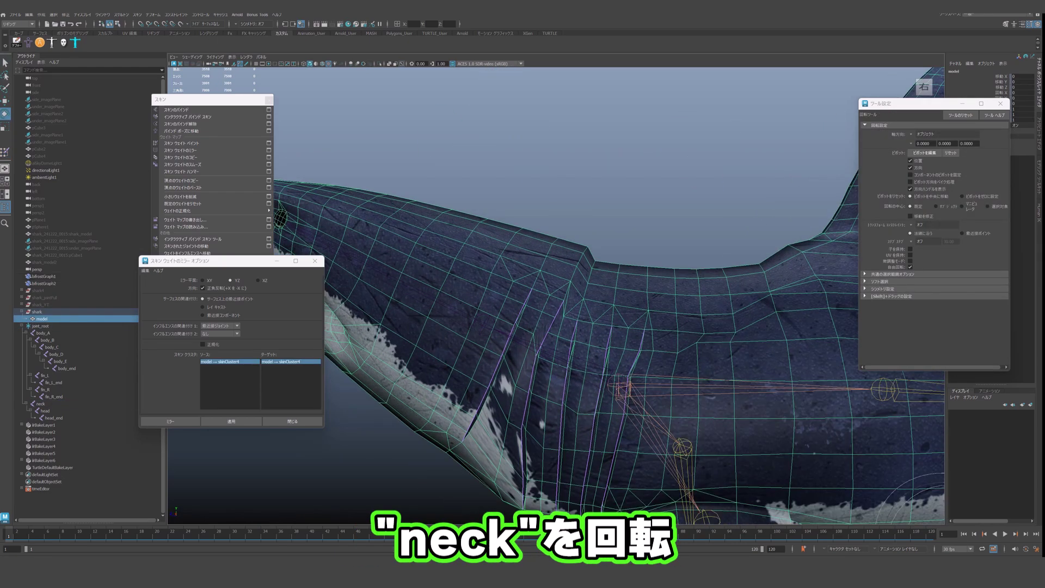
- Smooth the body_A skin weights along the neck crease, working around the sides and underside of the body
left_click(5, 152)
right_click_drag(490, 245, 531, 248, "alt")
left_click(898, 160)
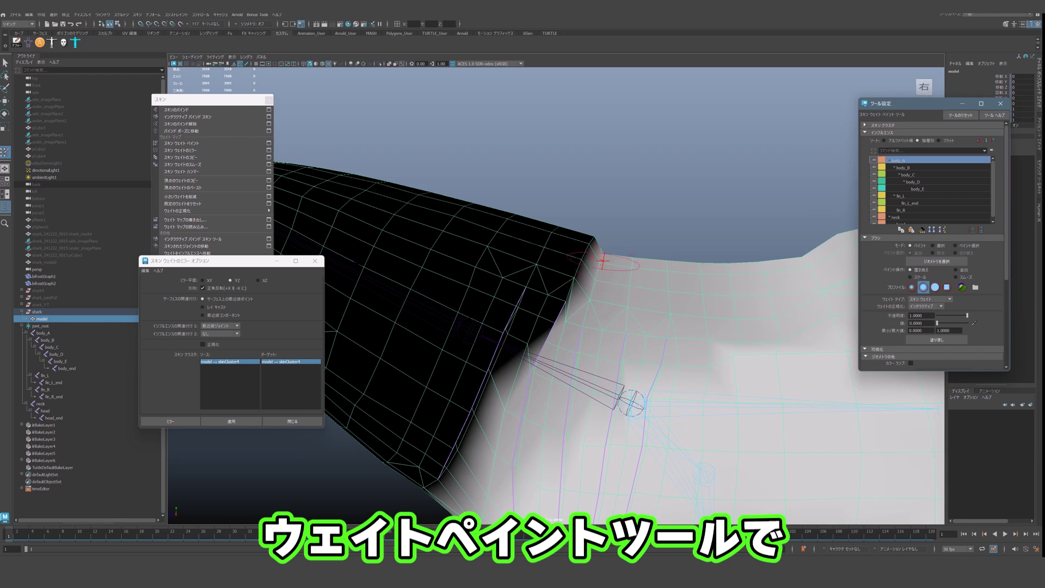
mouse_move(578, 239)
left_mouse_down()
mouse_move(555, 315)
mouse_move(474, 433)
left_mouse_up()
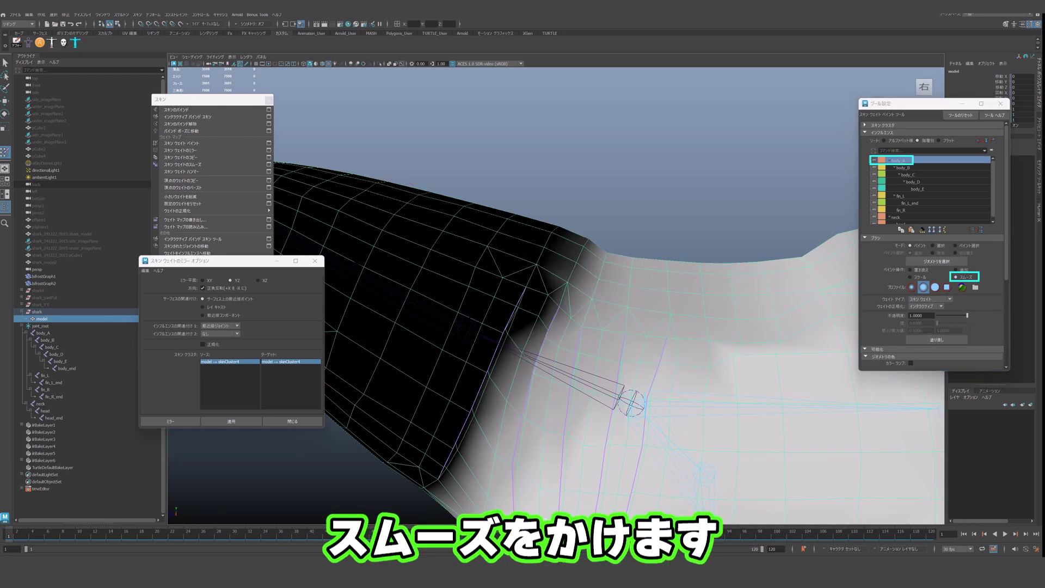
left_click_drag(504, 354, 481, 397)
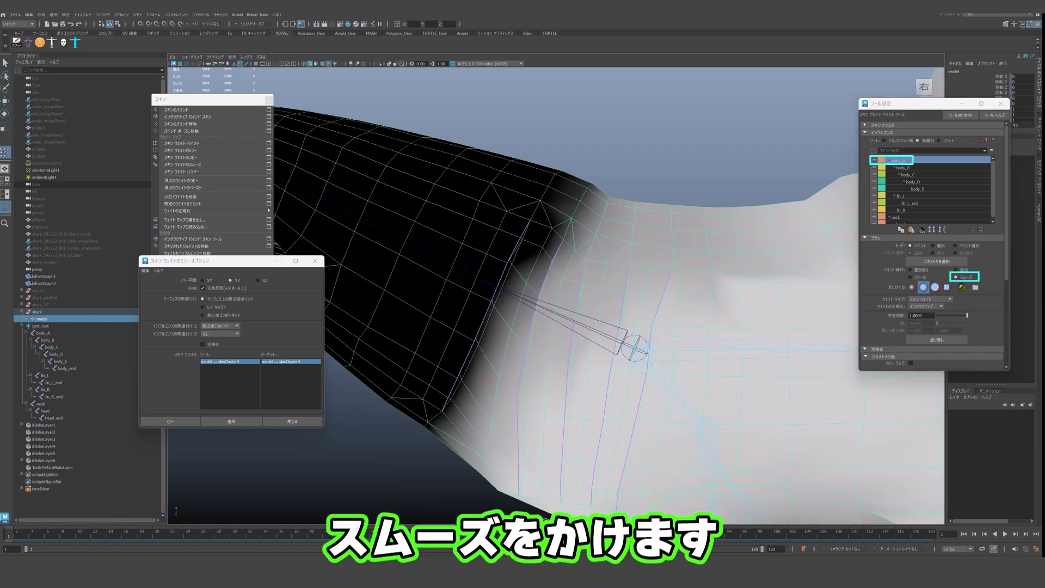
left_click_drag(489, 479, 626, 424, "alt")
left_click_drag(680, 305, 511, 365)
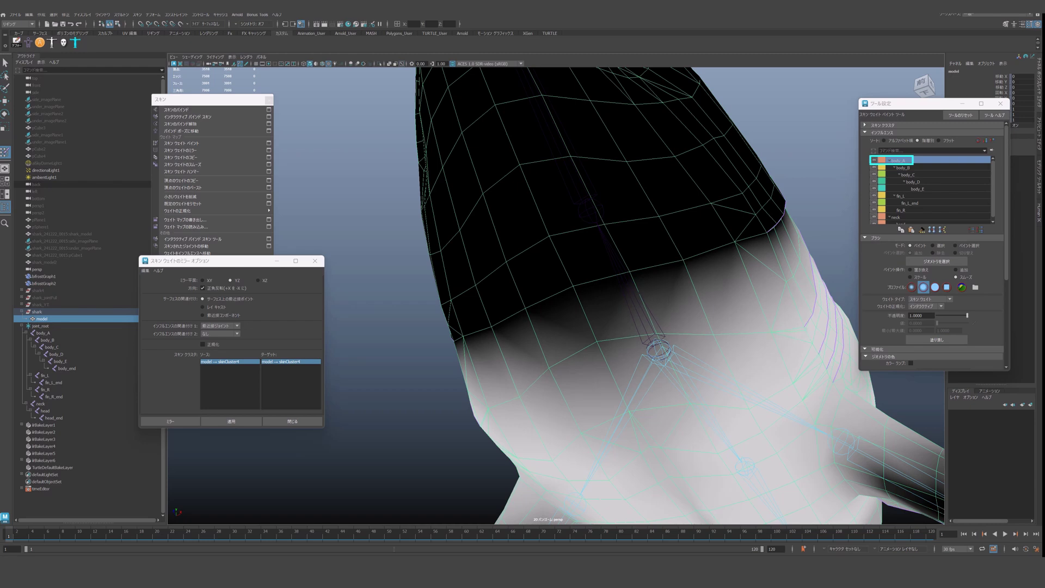
left_click_drag(577, 204, 509, 297)
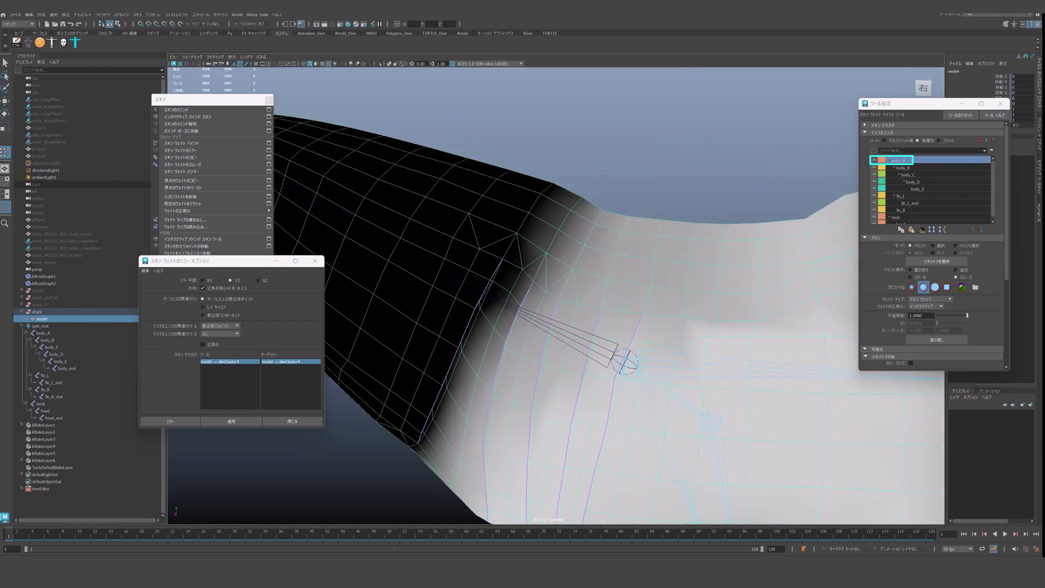
- Paint extra neck skin weight over the crease and underside with the Add operation, and switch the brush to Smooth for blending
left_click_drag(642, 239, 713, 249, "alt")
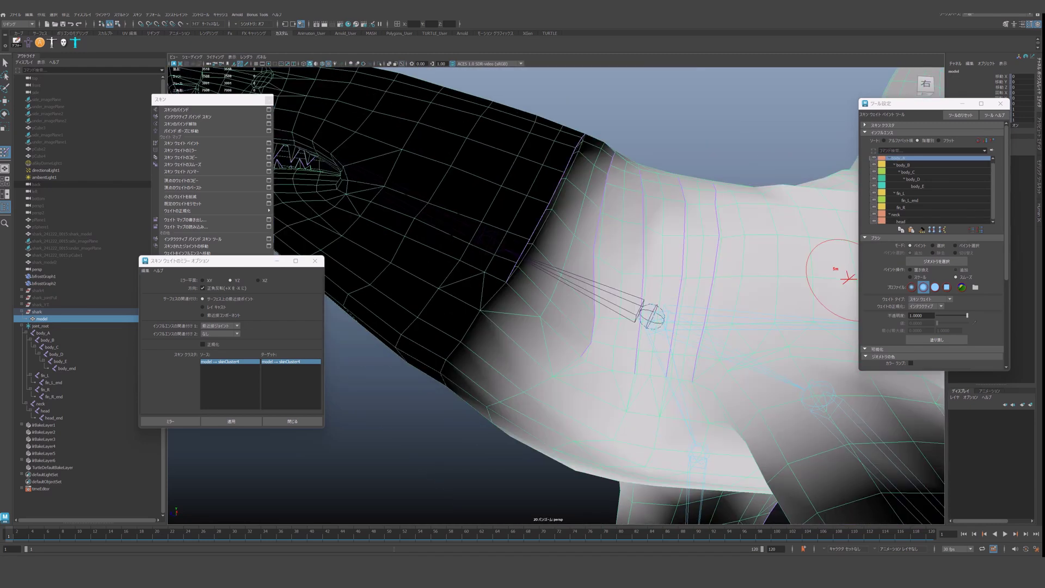
left_click(955, 270)
left_click_drag(937, 323, 939, 323)
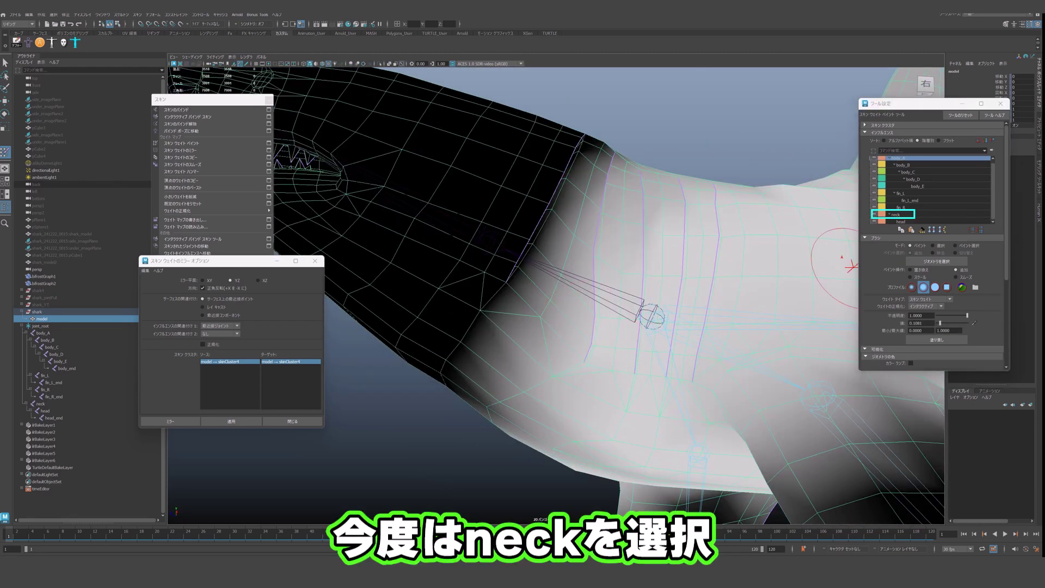
left_click(895, 214)
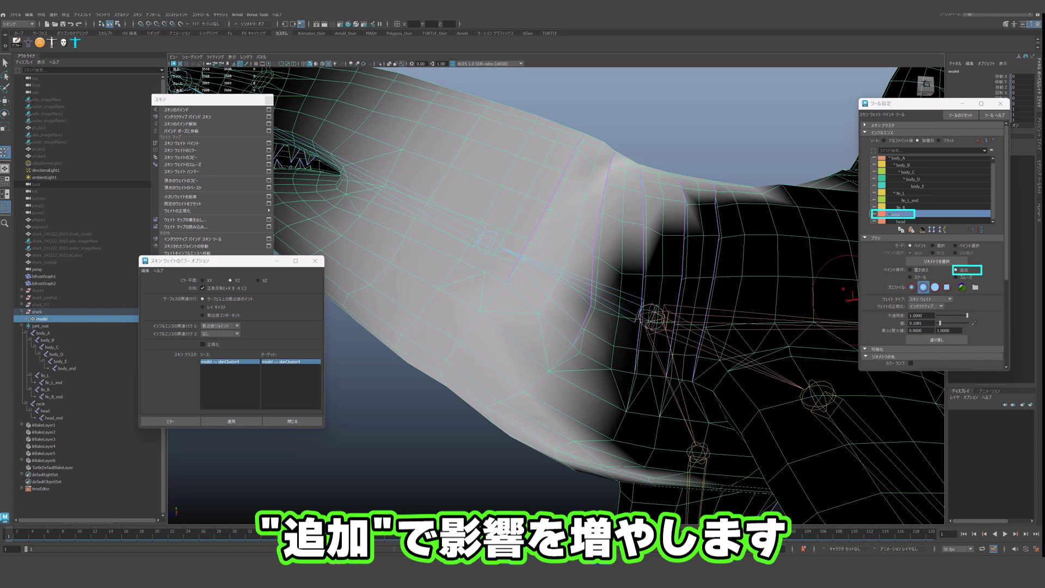
type(".0")
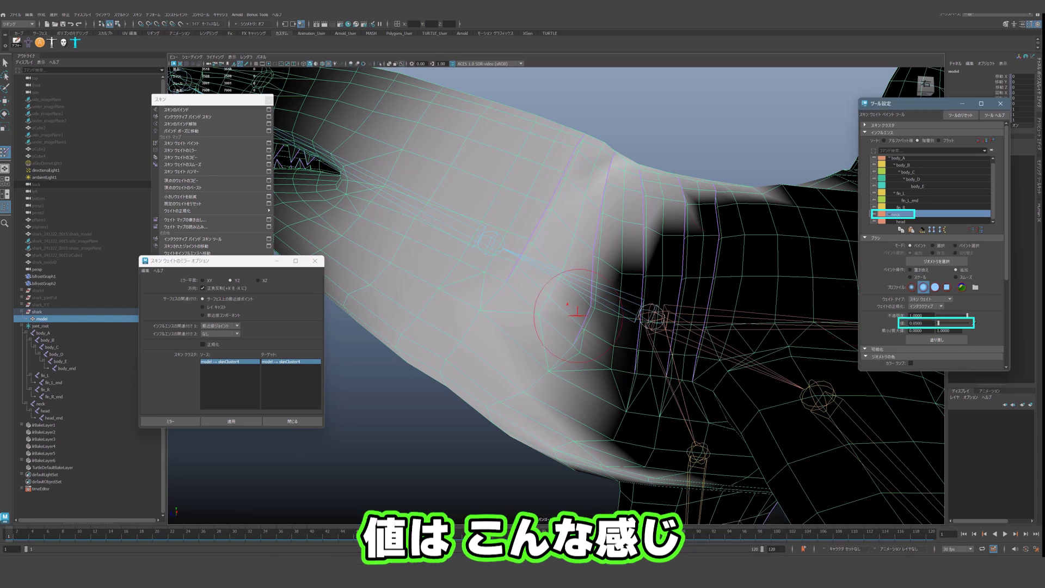
left_click_drag(601, 294, 548, 352)
mouse_move(548, 352)
left_mouse_down()
mouse_move(513, 422)
mouse_move(548, 449)
left_mouse_up()
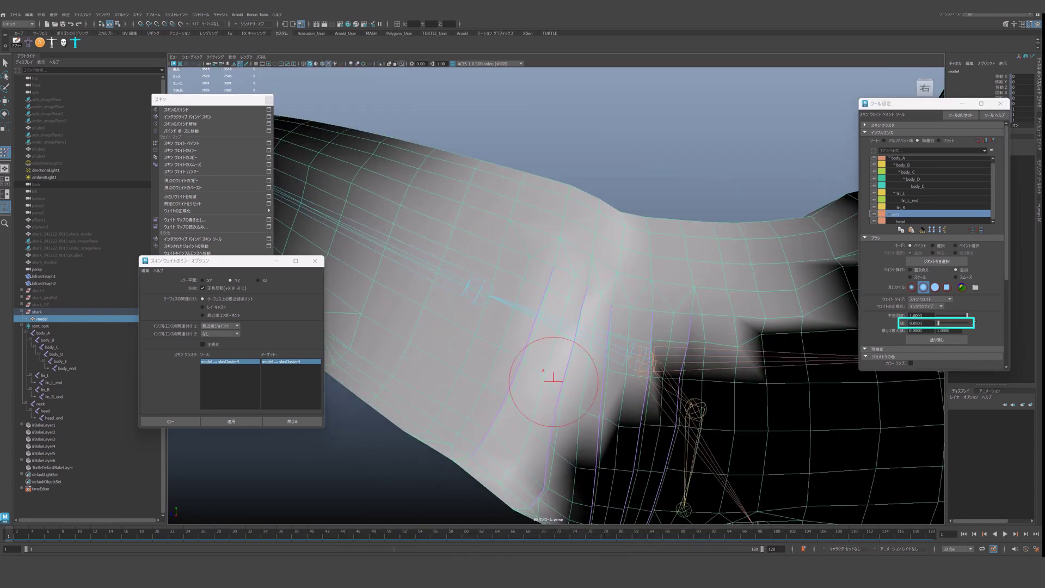
left_click_drag(569, 476, 555, 417, "alt")
left_click_drag(607, 382, 846, 264, "alt")
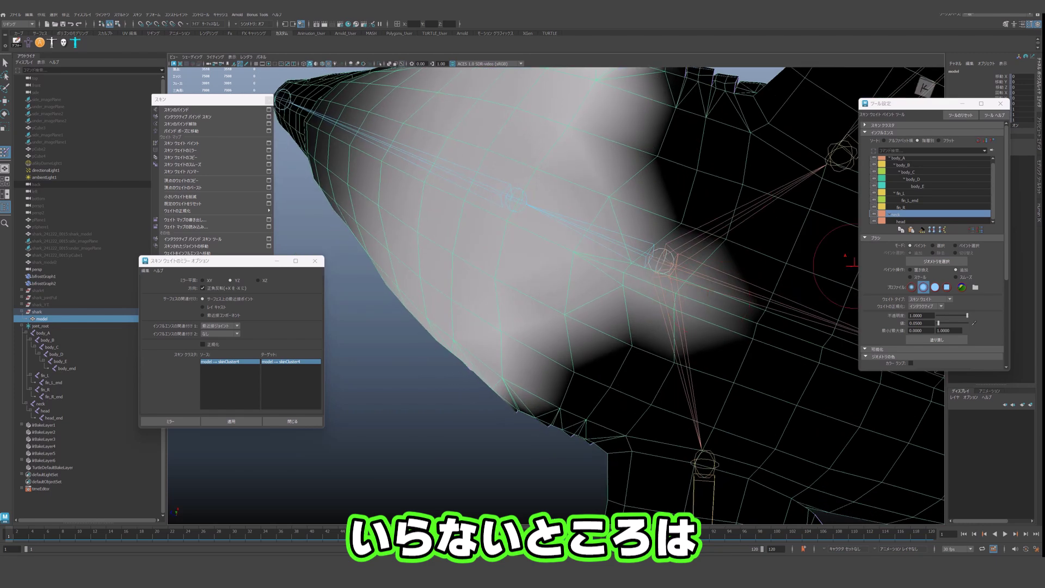
mouse_move(700, 272)
left_mouse_down()
mouse_move(670, 319)
mouse_move(639, 250)
left_mouse_up()
left_click(956, 277)
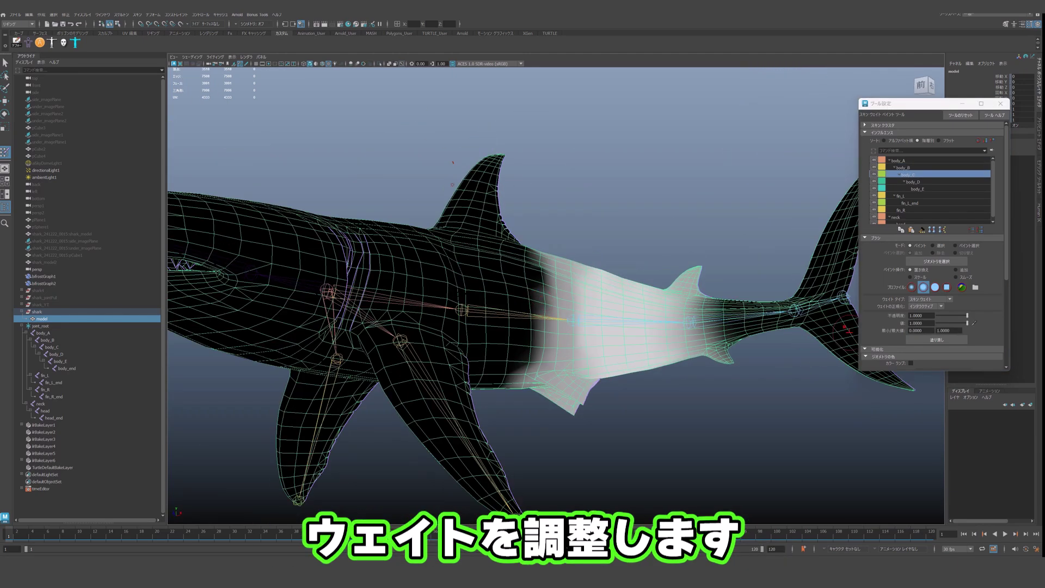
- Inspect the skin-weight distribution of the body joint influences along the shark's torso
left_click(904, 167)
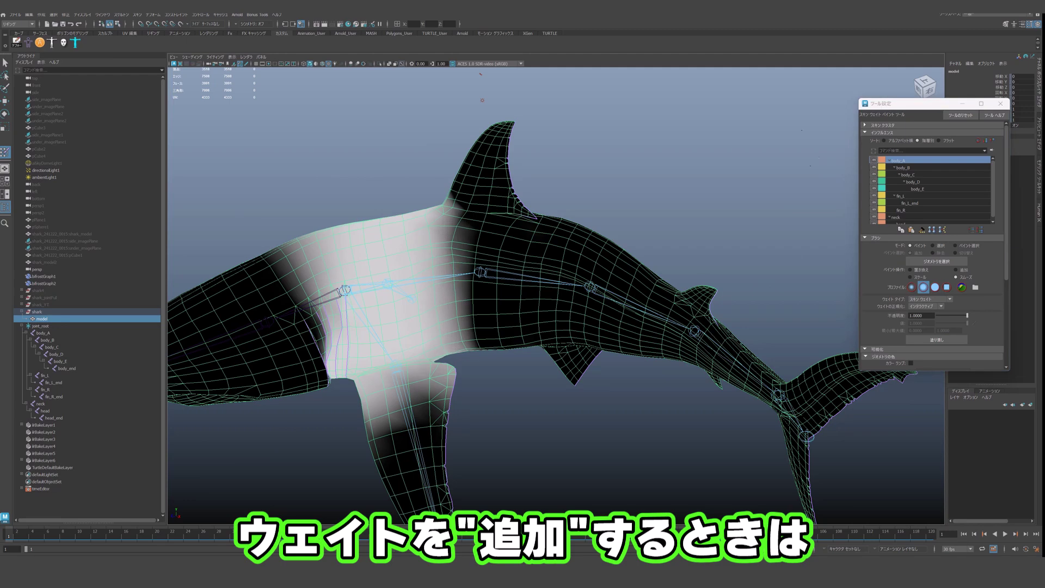
left_click_drag(483, 101, 479, 74, "alt")
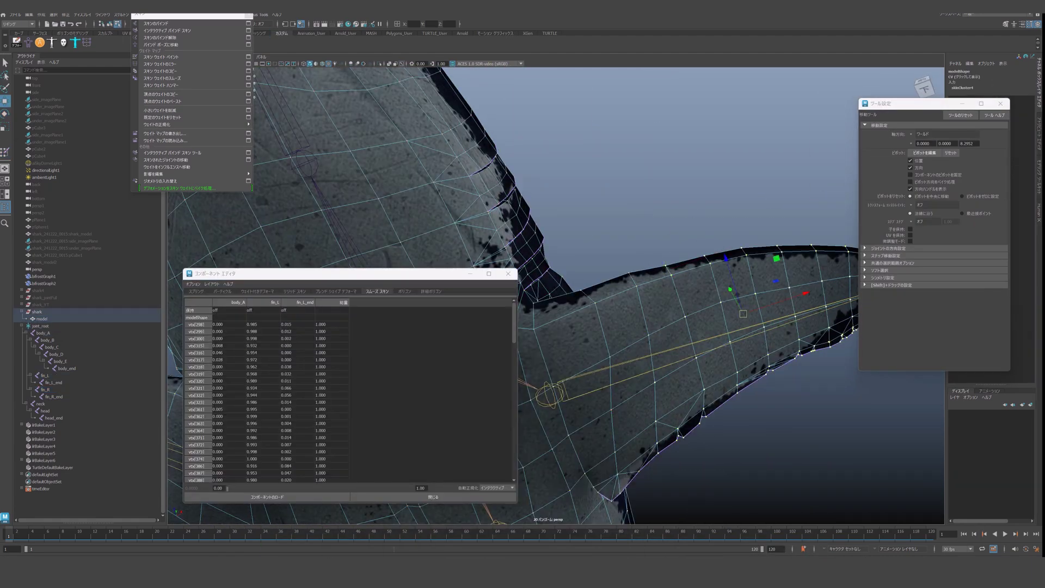
- Zero the body_A weights of the selected left fin vertices in the Component Editor
left_click_drag(229, 324, 229, 459)
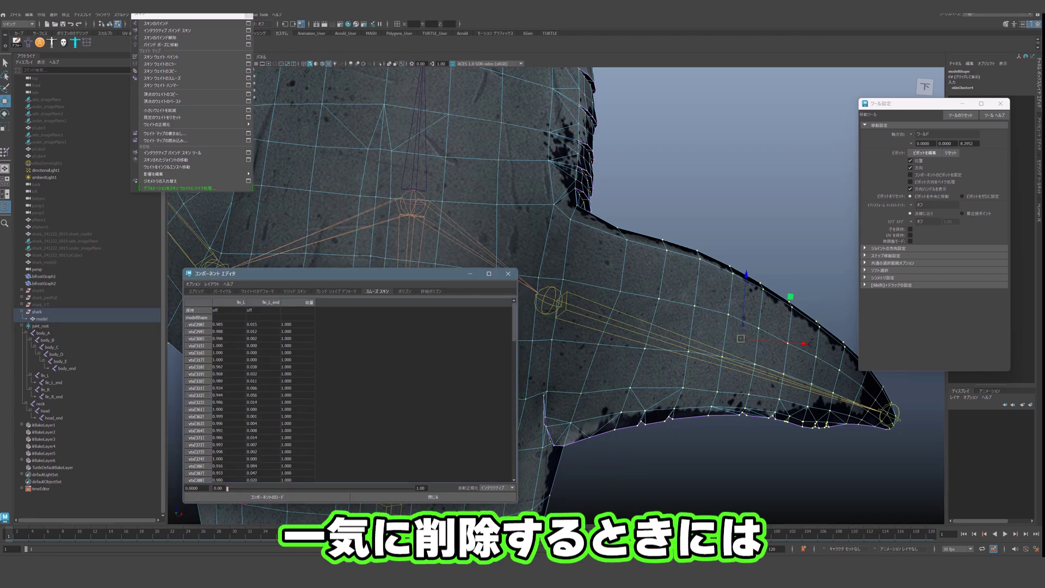
left_click(620, 291)
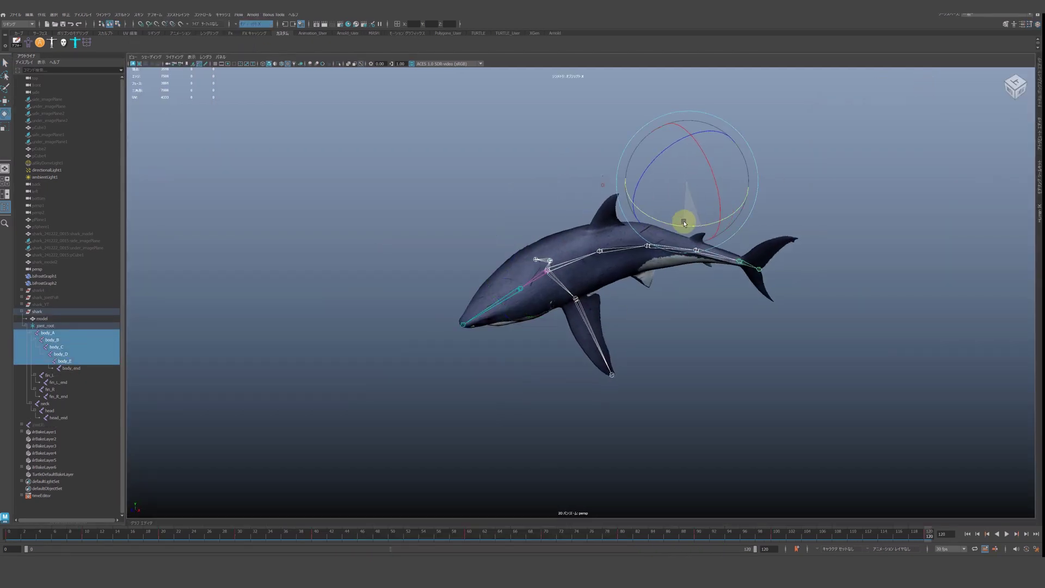
- Try bending the shark's tail sideways by rotating body_A through body_E together and body_A alone
left_click_drag(684, 223, 596, 340)
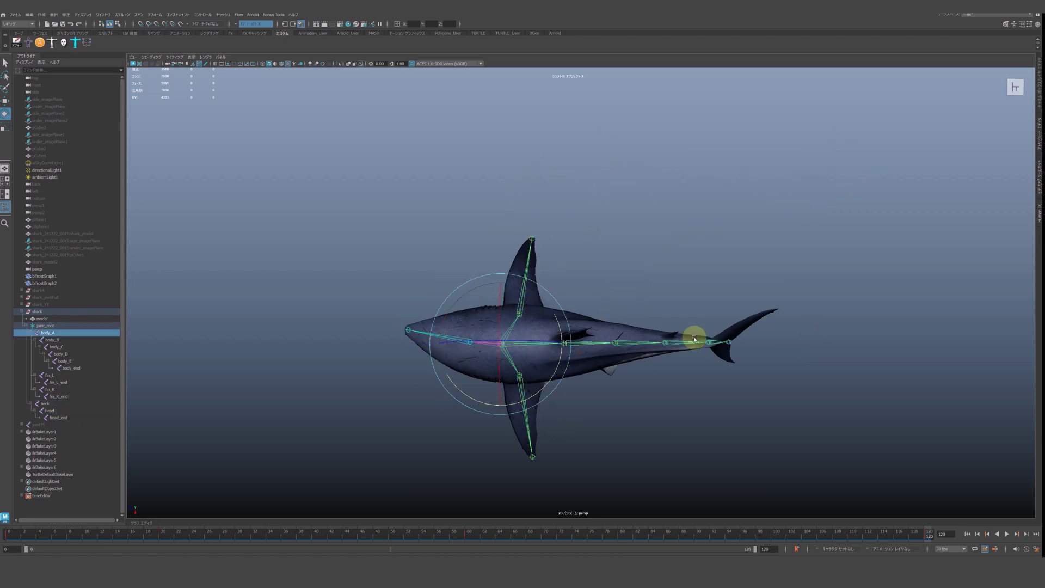
left_click_drag(588, 396, 665, 338)
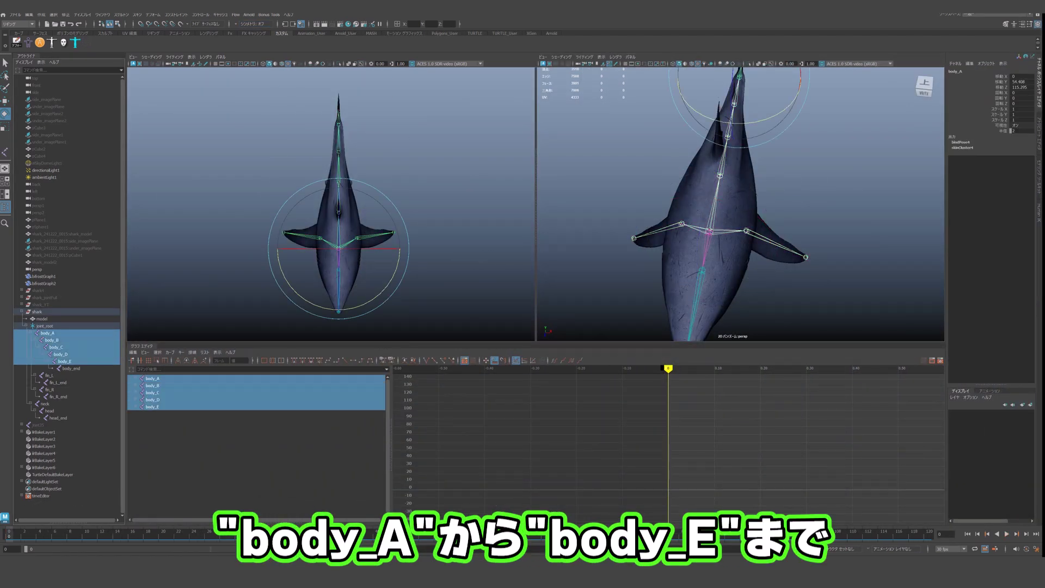
- Rotate body_A through body_E about -12.45 degrees in Y, keyed at frames 0 and 120, and about 12.4 degrees in Y at frame 60
left_click_drag(397, 108, 400, 121)
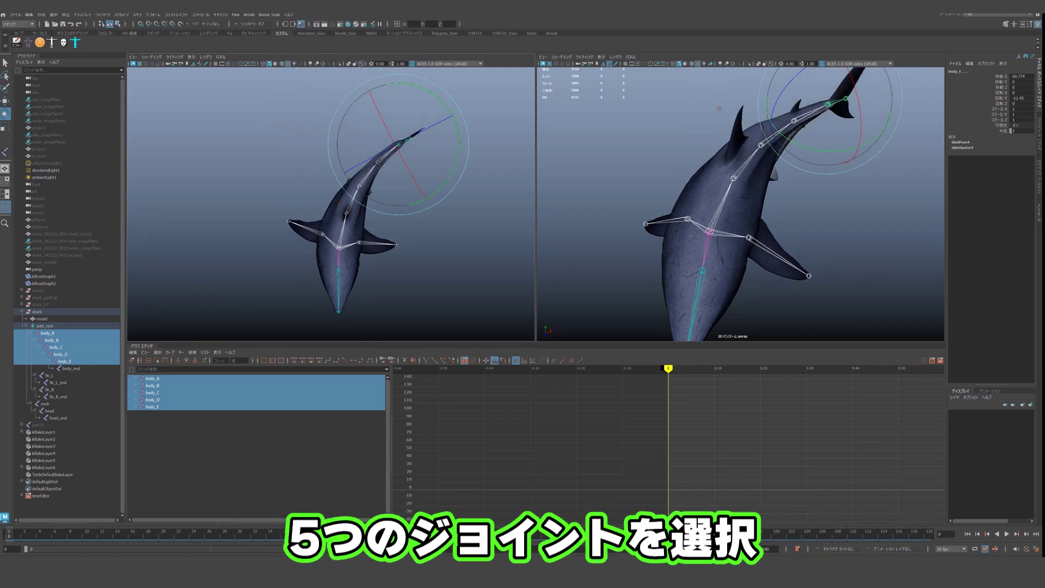
key("s")
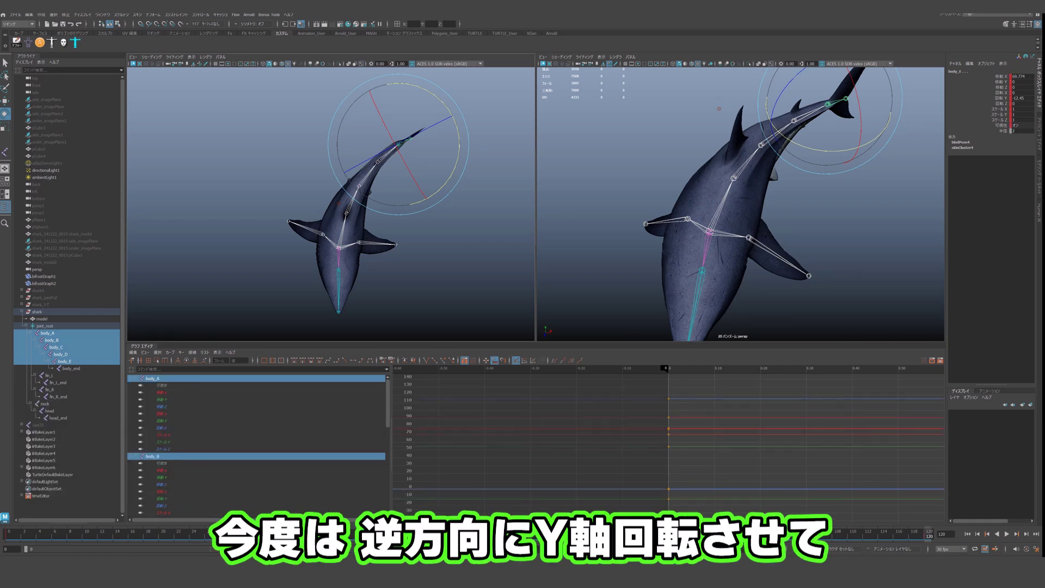
left_click_drag(446, 183, 458, 158)
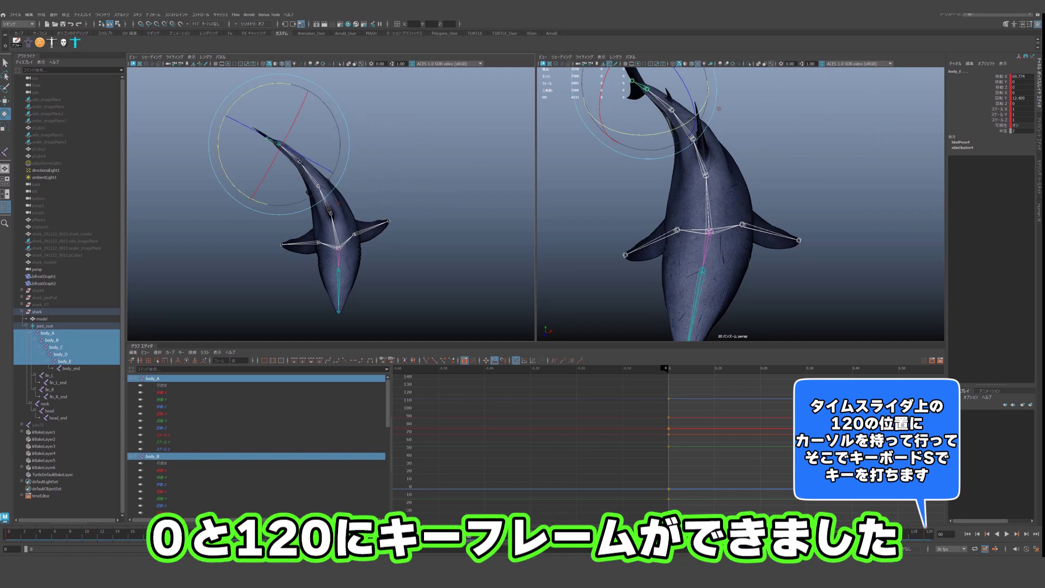
- Frame all the joint animation curves in the Graph Editor and play back the tail swing
middle_click_drag(740, 207, 738, 204, "alt")
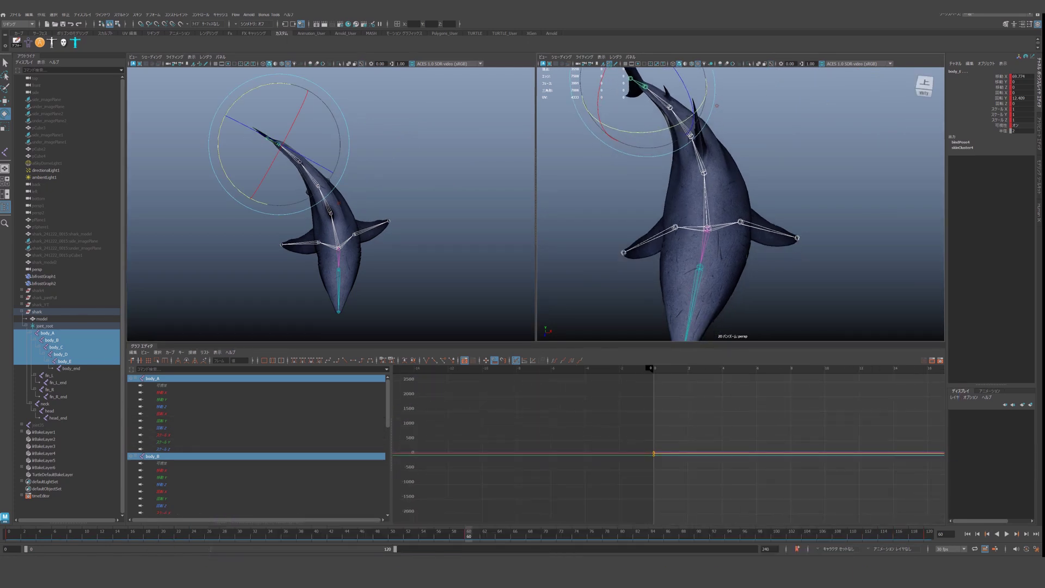
key("a")
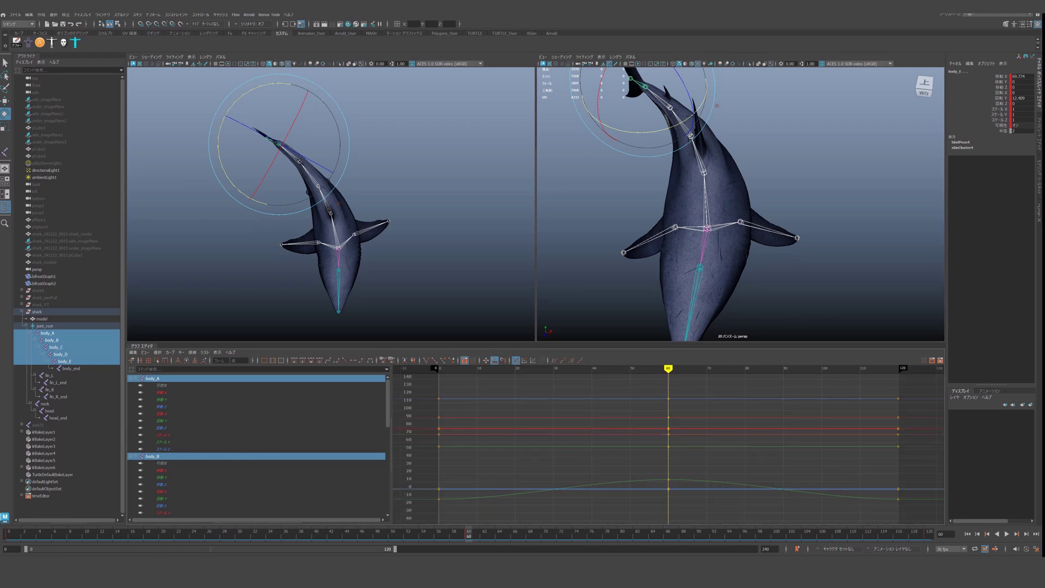
key("alt+v")
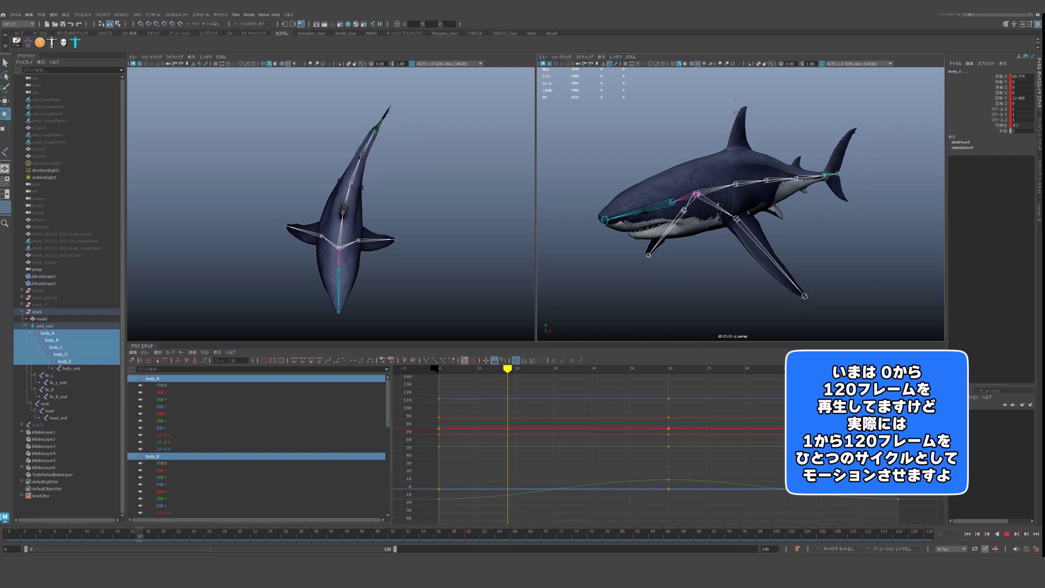
key("alt+v")
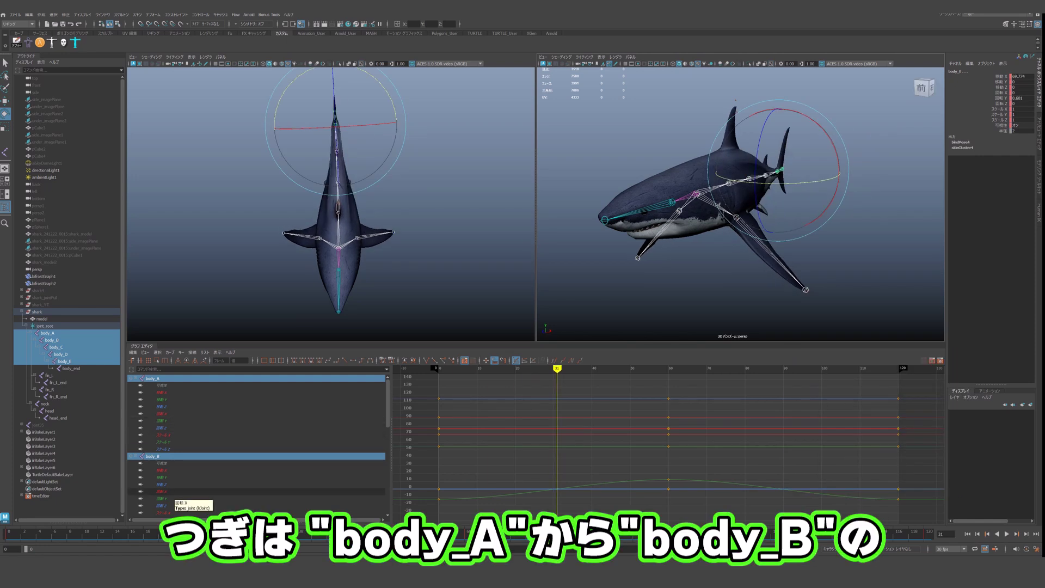
- Give the Rotate Y curves of body_A through body_E flat tangents and set their pre and post infinity to Cycle
left_click(163, 421)
scroll(164, 421, "down", 3)
left_click(162, 384, "shift")
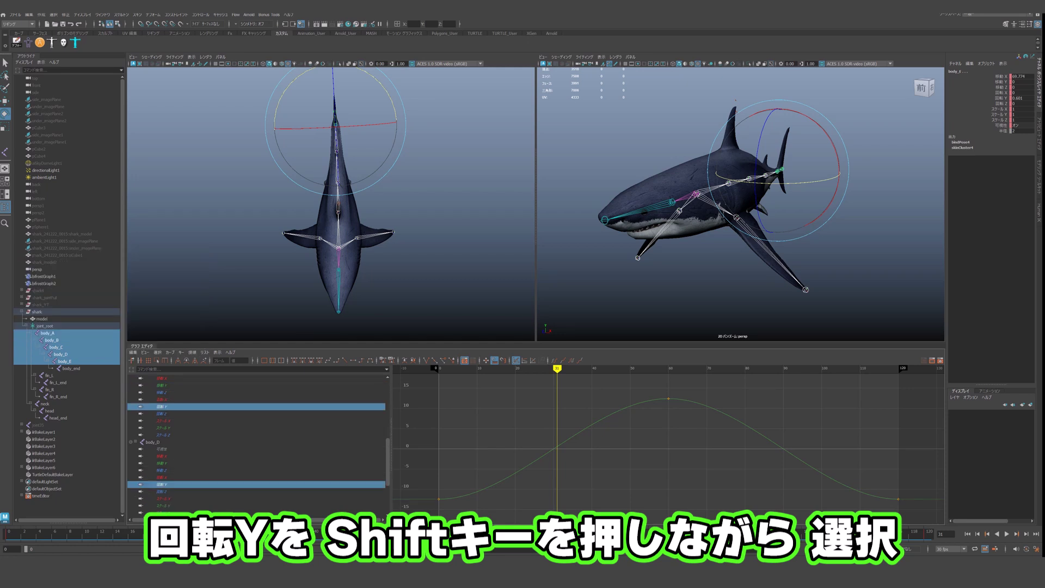
left_click(162, 484, "shift")
scroll(162, 484, "down", 3)
scroll(162, 493, "down", 1)
scroll(162, 492, "up", 1)
scroll(556, 433, "up", 3)
scroll(557, 433, "down", 7)
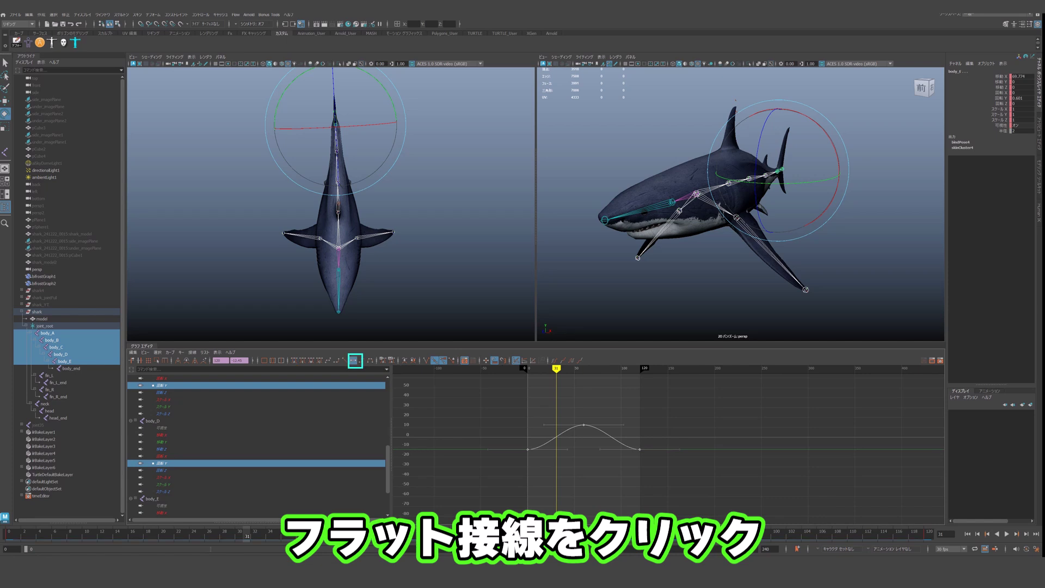
left_click(170, 352)
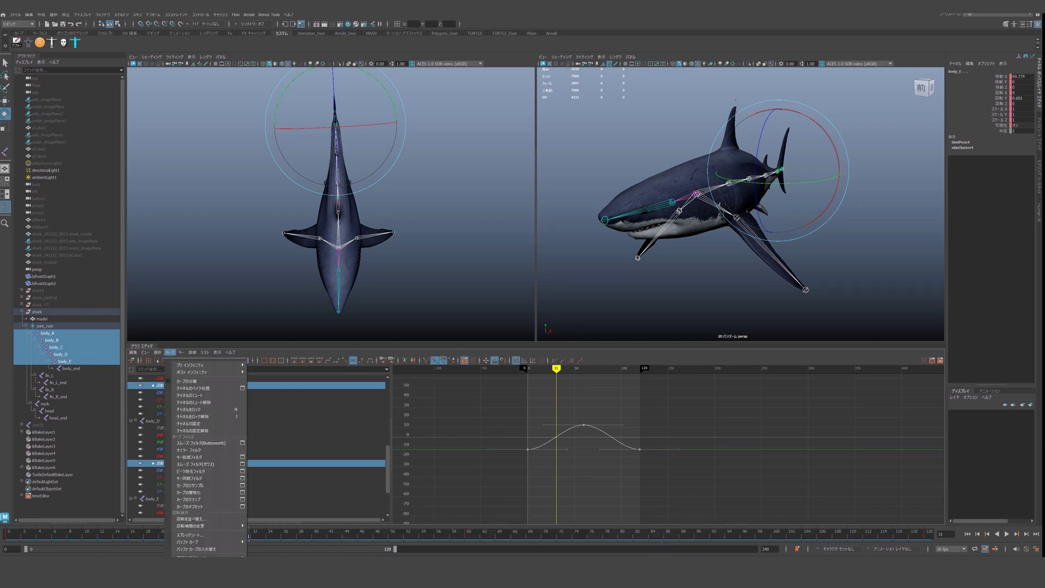
mouse_move(206, 371)
left_click(262, 364)
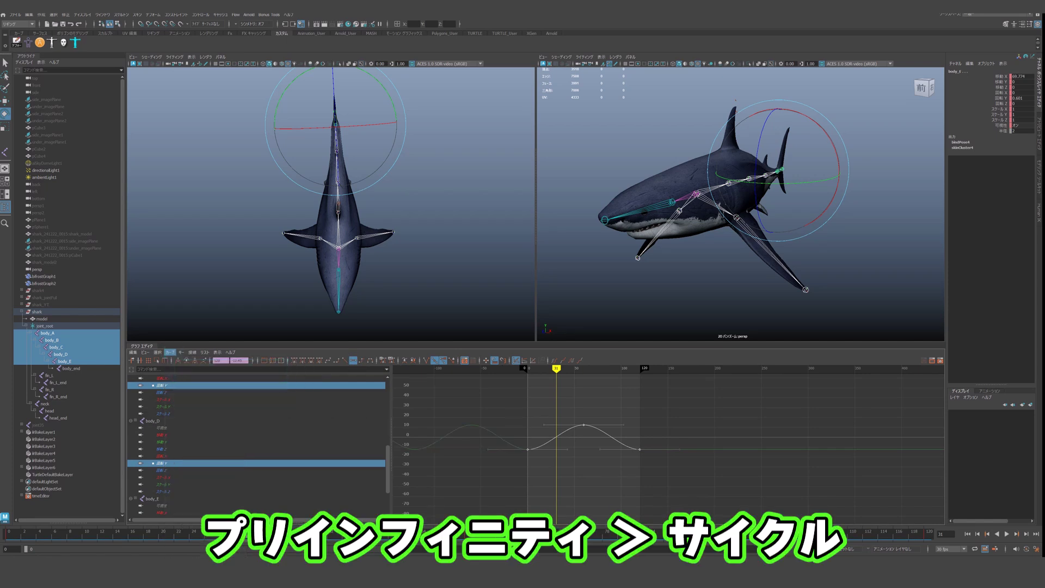
left_click(171, 352)
left_click(263, 372)
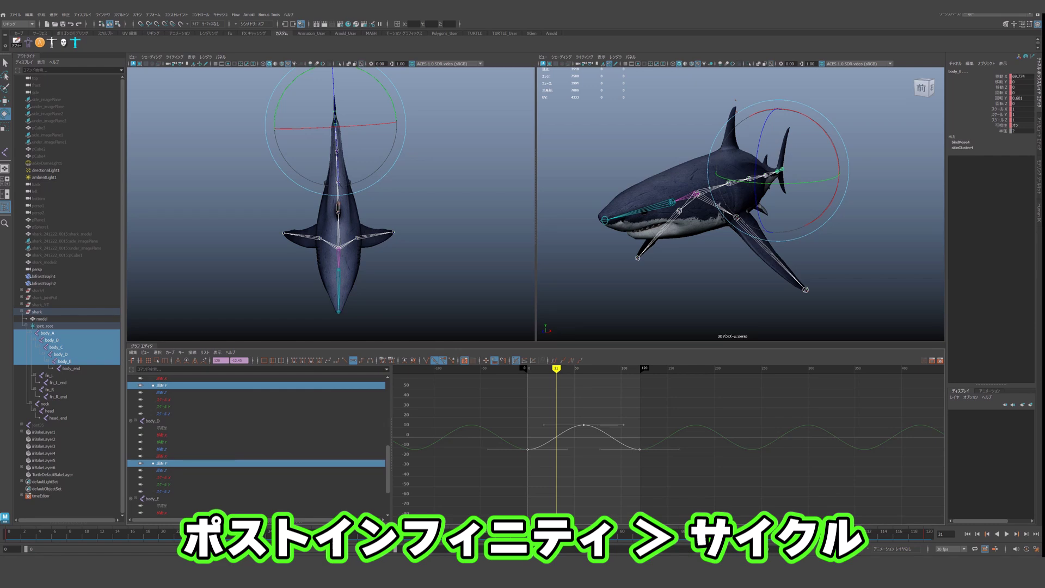
- Delay the Rotate Y keys of body_B, body_C, body_D and body_E by 10, 20, 30 and 40 frames respectively
scroll(256, 407, "up", 9)
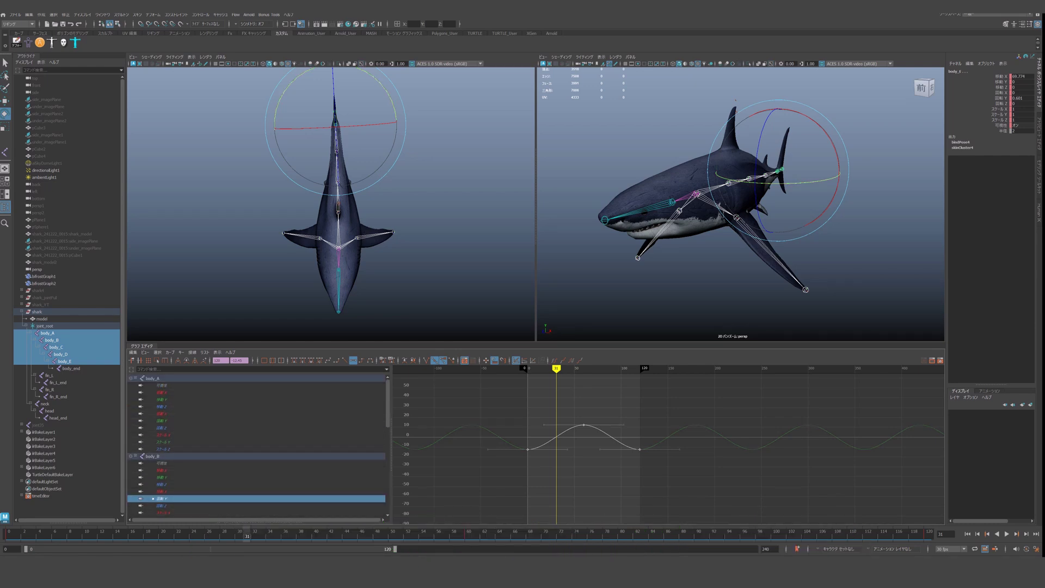
key("f")
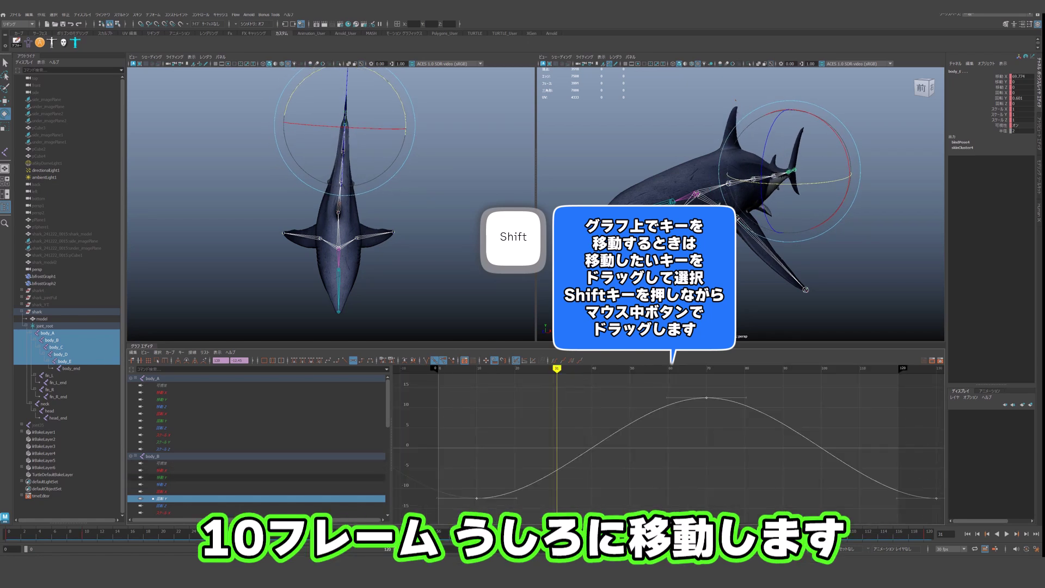
left_click(151, 420)
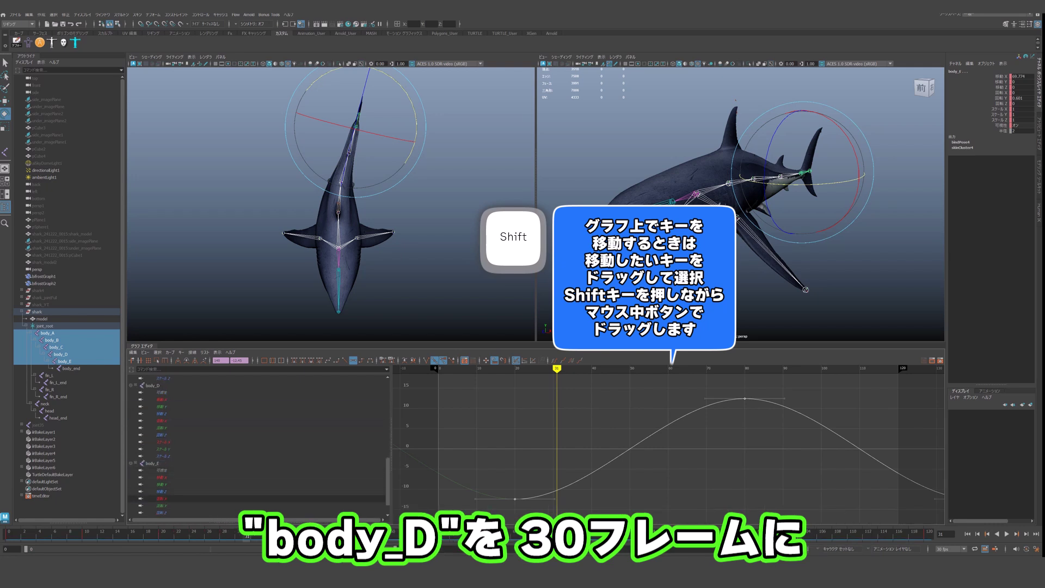
left_click(158, 427)
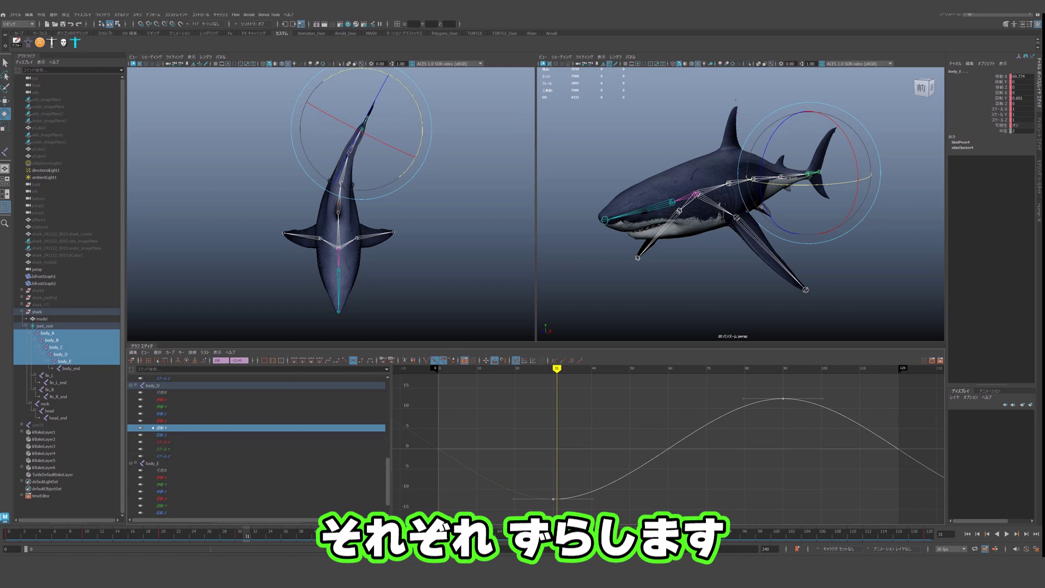
scroll(259, 448, "down", 1)
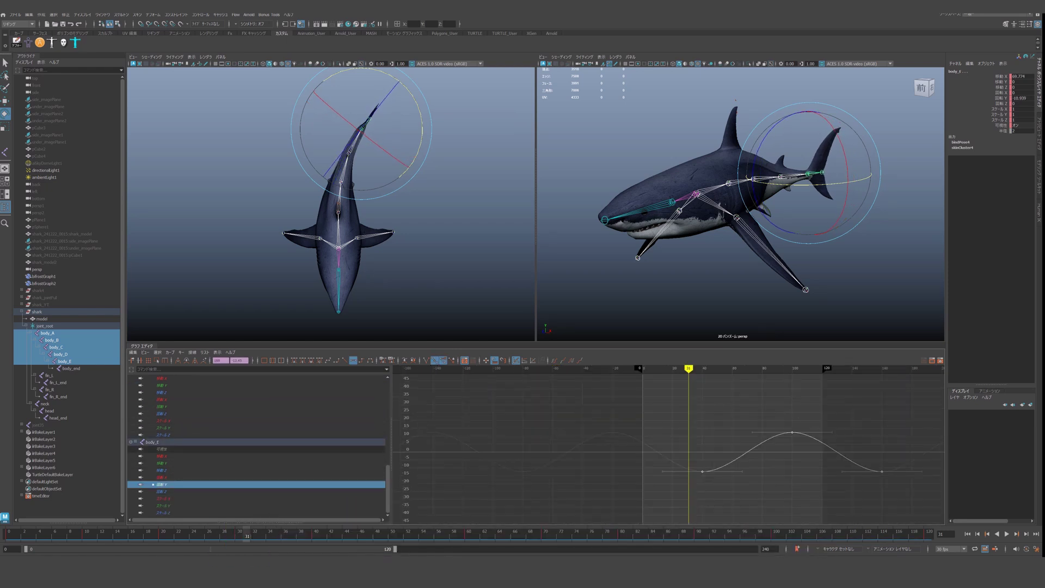
- Compare the offset Rotate Y curves of the body joints and play back the staggered swimming motion
left_click(184, 406, "ctrl")
scroll(184, 407, "up", 3)
left_click(184, 393, "ctrl")
scroll(184, 430, "up", 5)
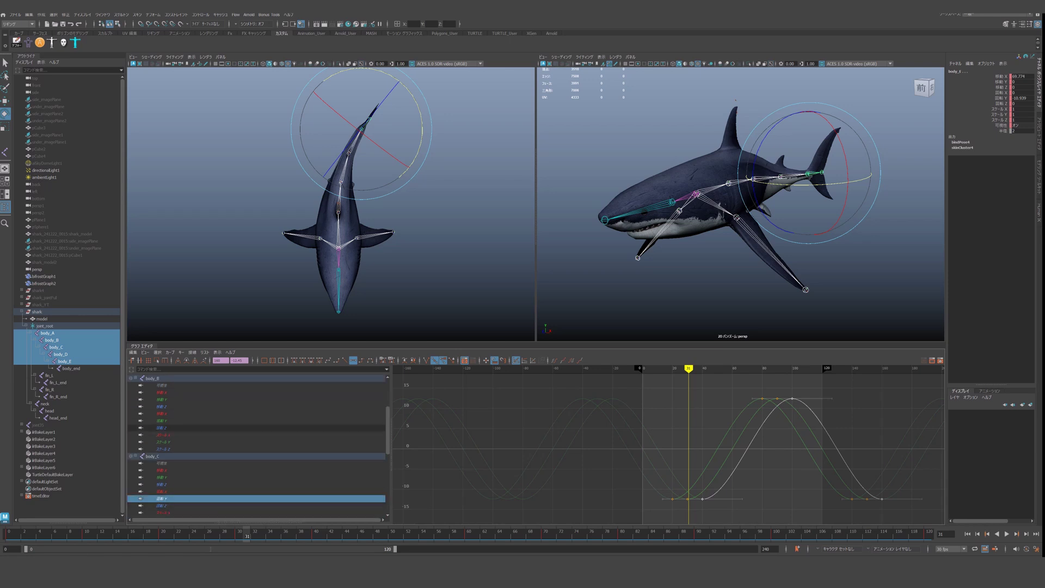
scroll(256, 446, "down", 5)
scroll(668, 444, "down", 3)
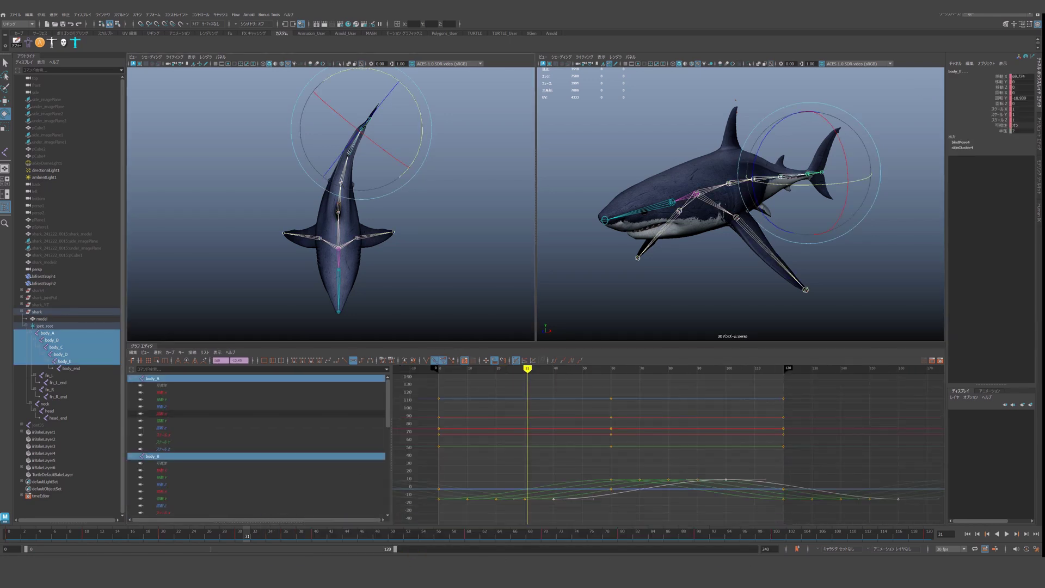
key("alt+v")
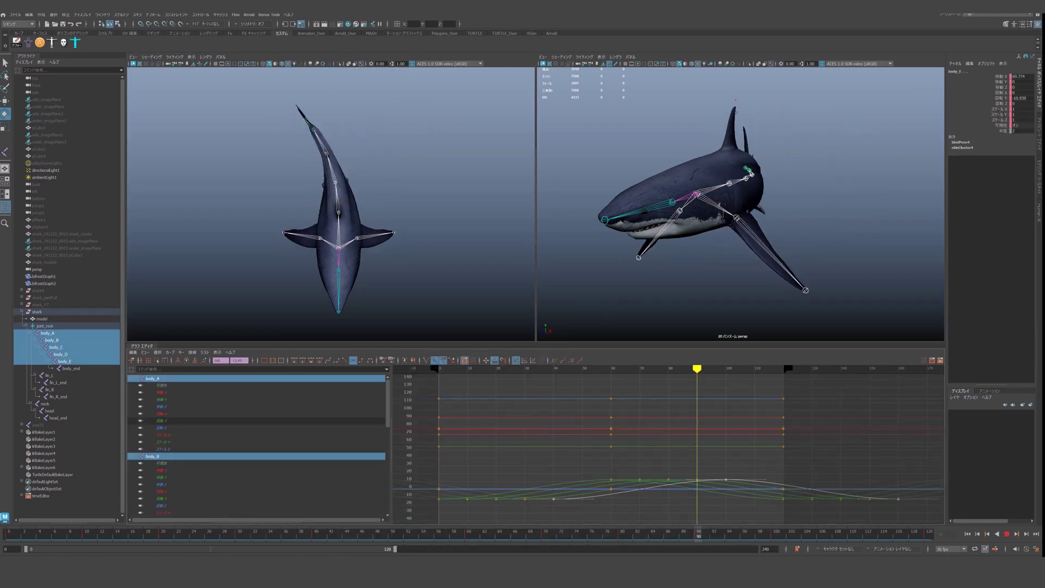
key("alt+v")
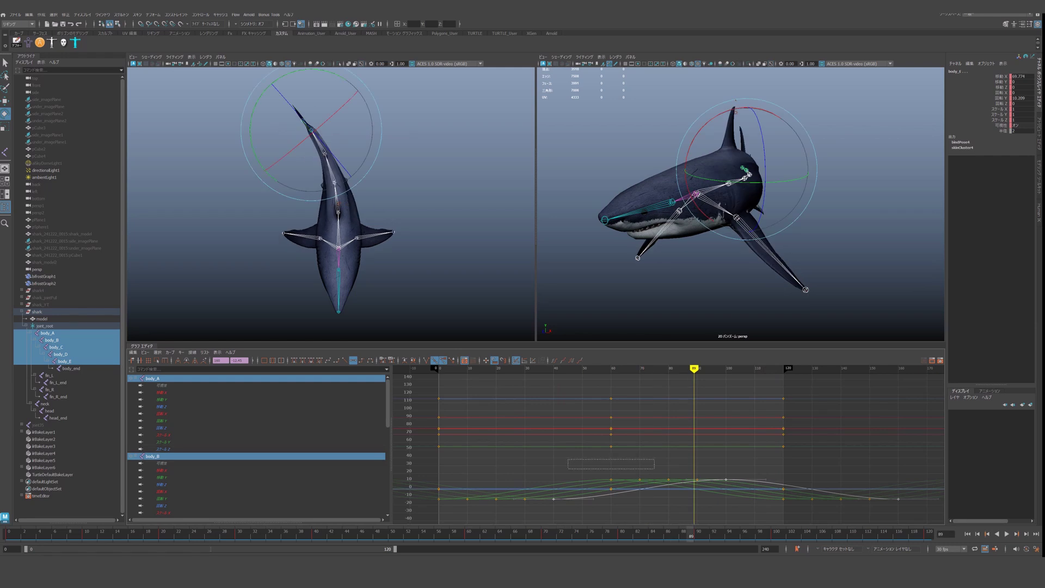
- Set the Rotate Y extremes of body_A through body_E to a swing of 13 degrees and play back the swim
left_click(162, 420, "ctrl")
scroll(162, 449, "down", 3)
scroll(162, 449, "up", 3)
left_click(162, 421)
left_click(162, 463, "ctrl")
scroll(162, 465, "down", 2)
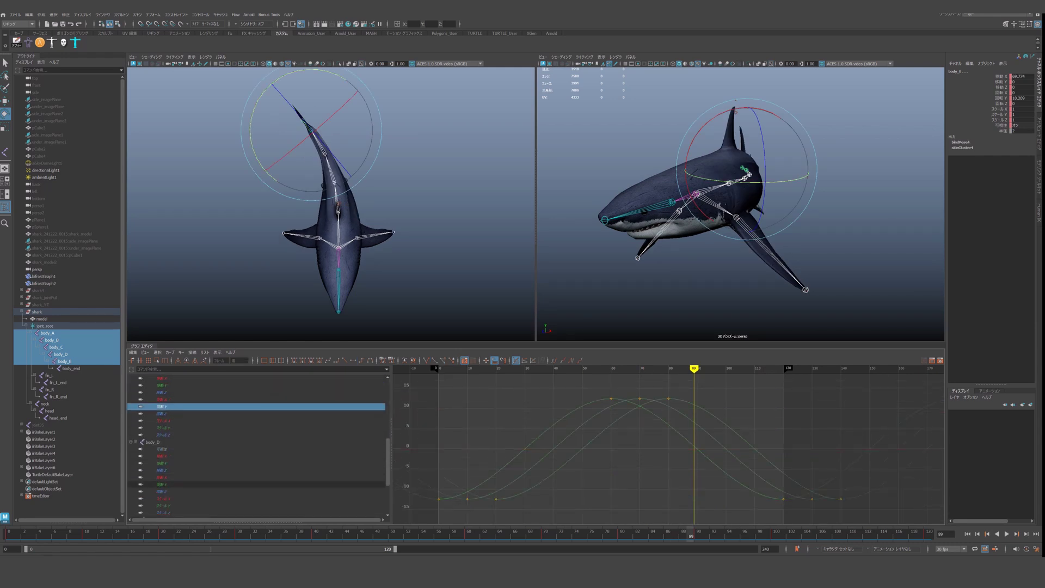
type("13")
key("Return")
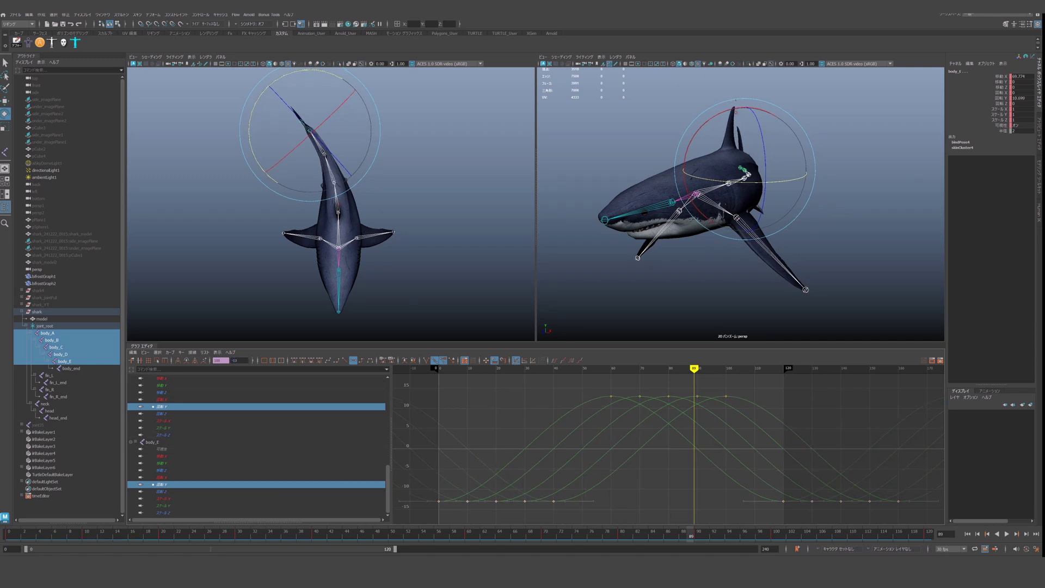
key("alt+v")
key("alt+v")
left_click(446, 207)
key("alt+v")
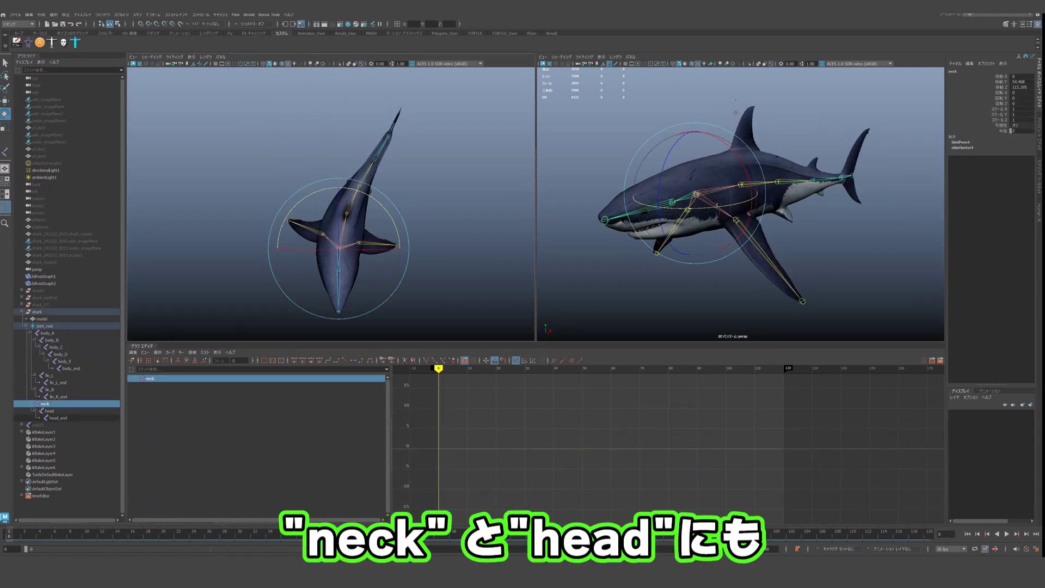
- Rotate the neck and head joints in Y between about 3 and -3 degrees, keying them at frames 0, 60 and 120
left_click(50, 411, "ctrl")
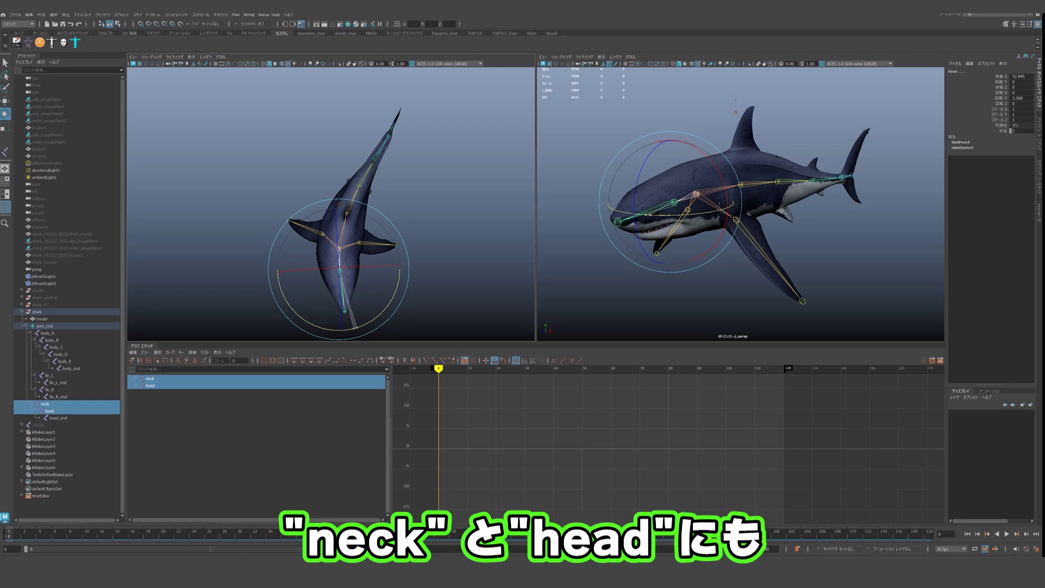
left_click_drag(356, 327, 355, 327)
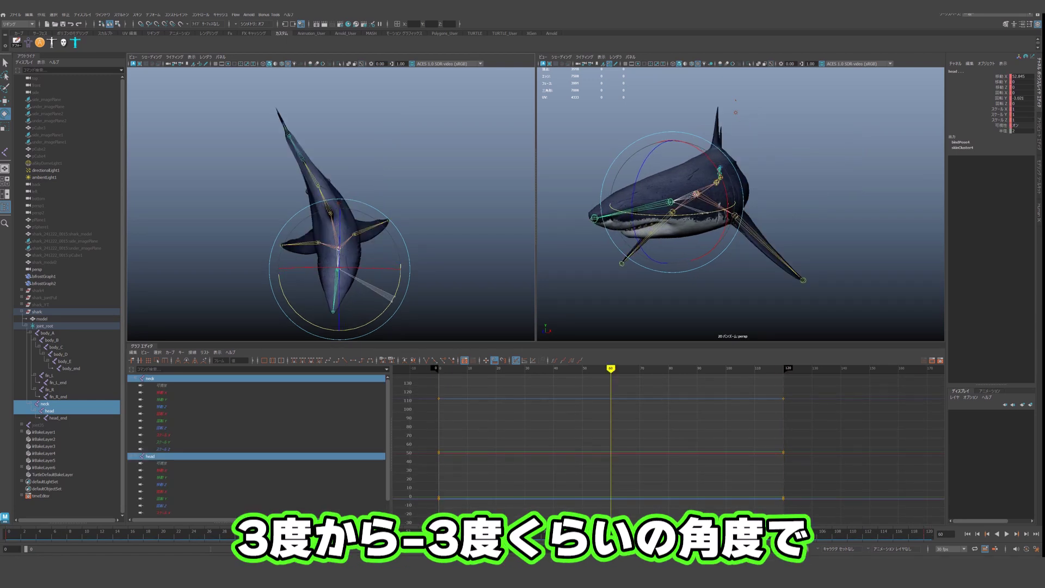
key("Down")
key("Up")
- Even out the Rotate Y keys of neck and head to 3 and -3 and delay them by 10 and 20 frames respectively
left_click(162, 421)
left_click(162, 498, "ctrl")
scroll(603, 432, "down", 5)
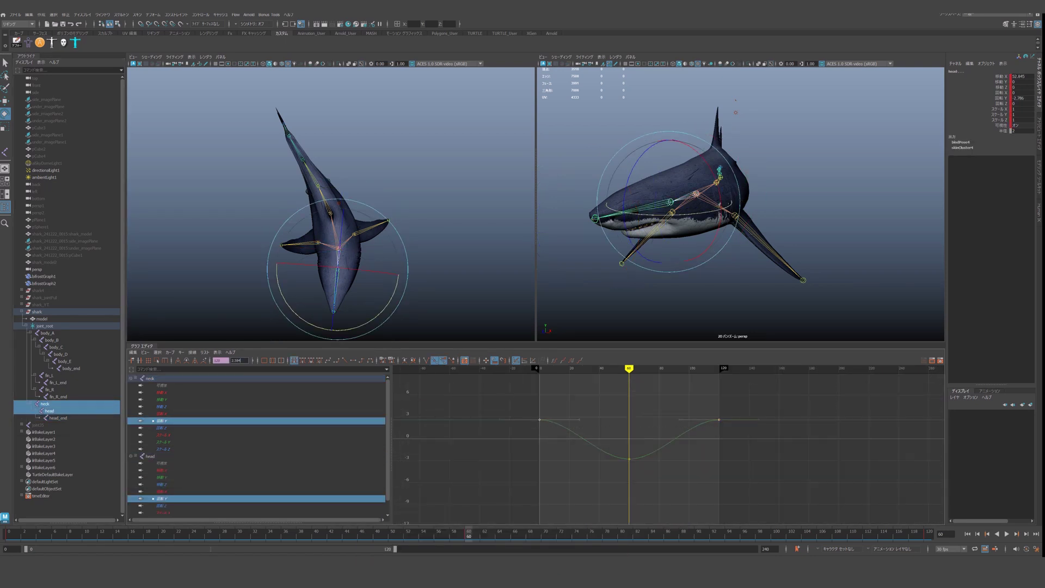
left_click_drag(246, 360, 205, 353)
left_click_drag(778, 376, 778, 375)
scroll(650, 435, "up", 5)
scroll(650, 435, "down", 5)
right_click_drag(631, 447, 707, 446, "alt+shift")
middle_click_drag(647, 446, 685, 446, "shift")
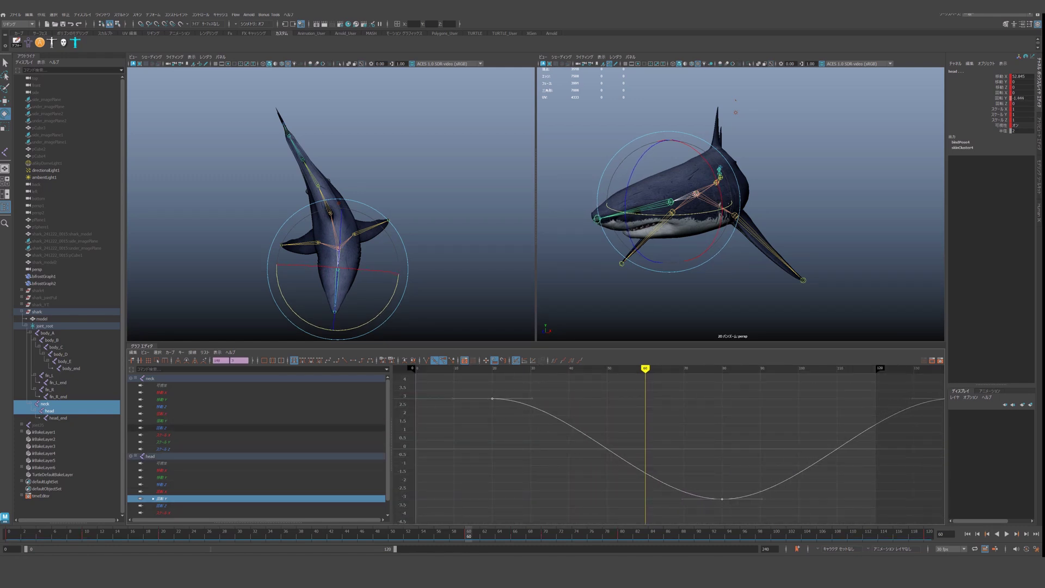
left_click(452, 217)
key("alt+v")
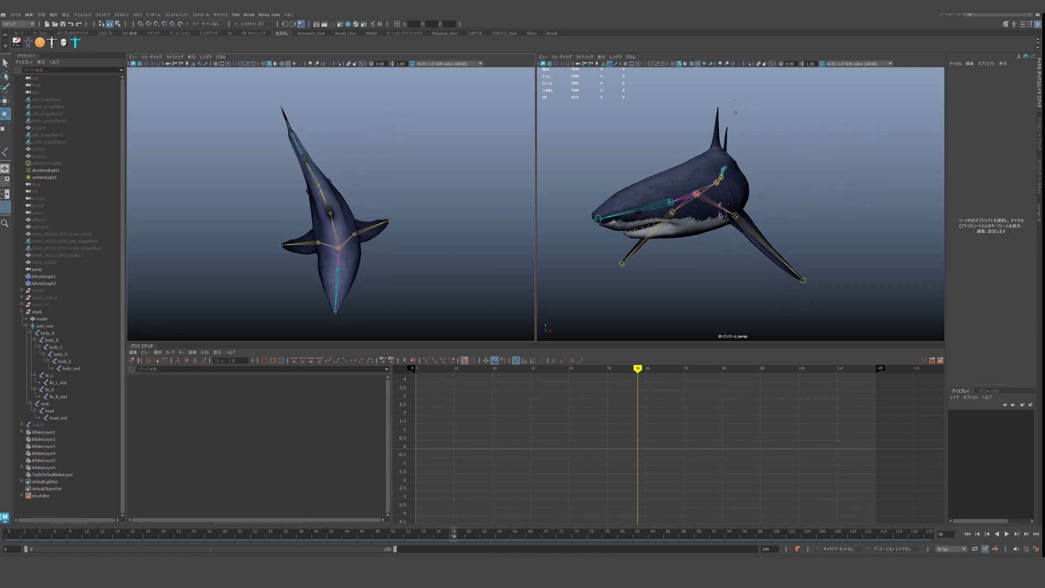
- Compare the offset Rotate Y curves of neck and head and play back the head motion
left_click_drag(46, 404, 50, 410)
left_click(162, 421)
left_click(163, 498, "ctrl")
scroll(611, 414, "down", 6)
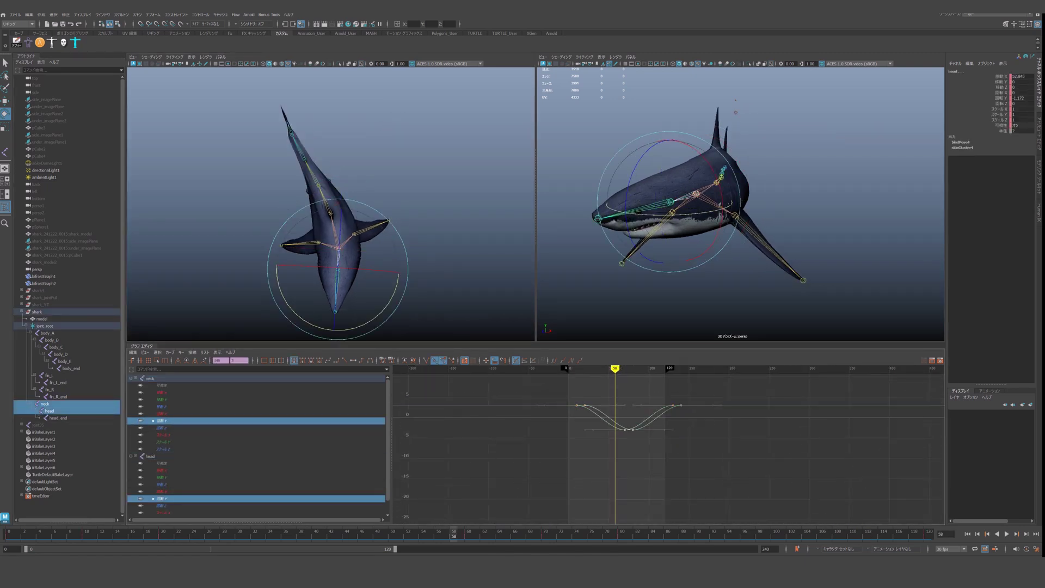
left_click(170, 352)
key("Escape")
key("alt+v")
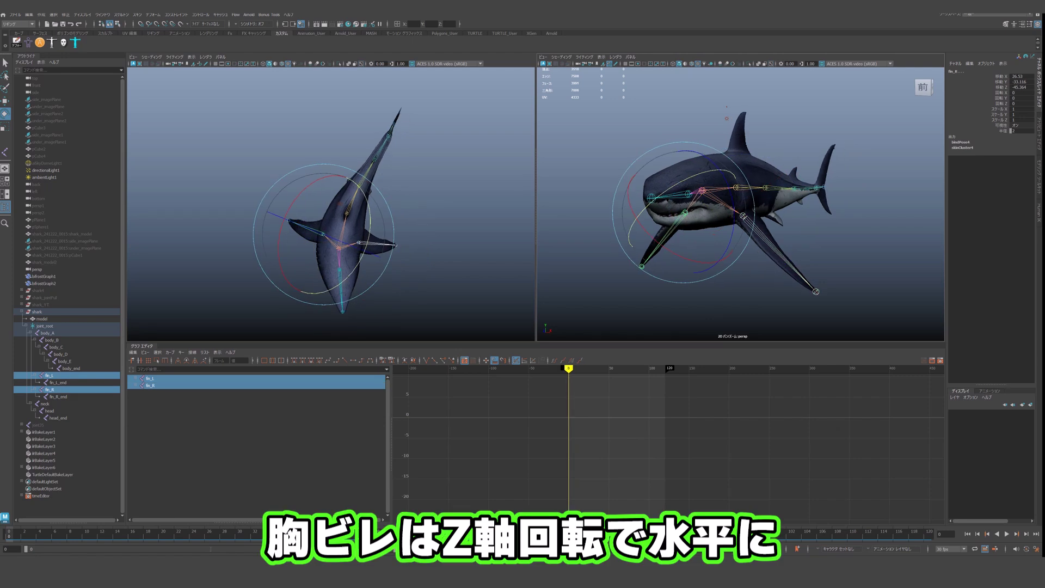
- Level fin_L and fin_R with a Z rotation and key their Rotate Y sway at frames 0, 60 and 120
left_click_drag(661, 264, 658, 262)
key("s")
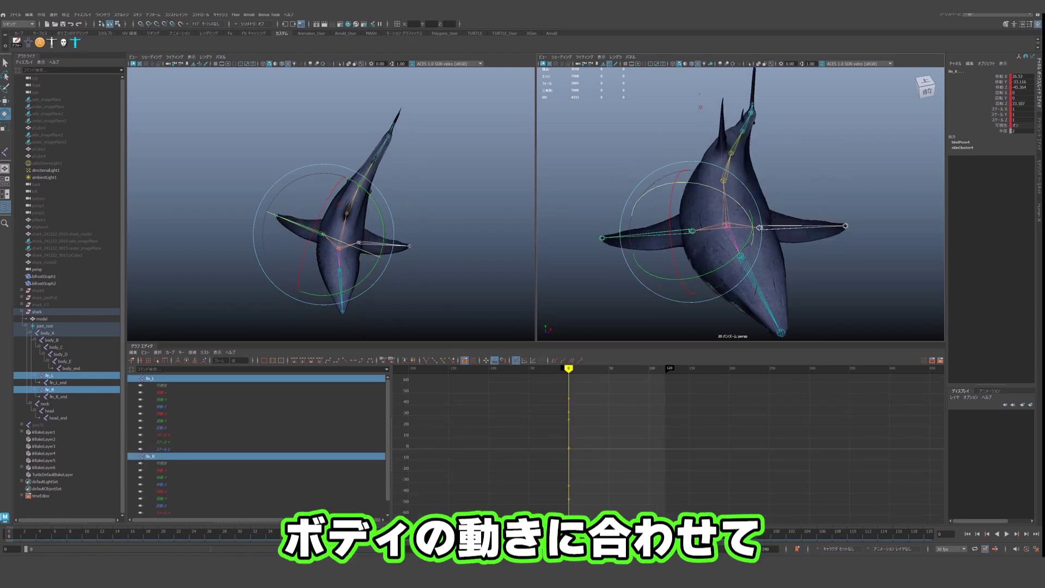
left_click_drag(363, 281, 371, 272)
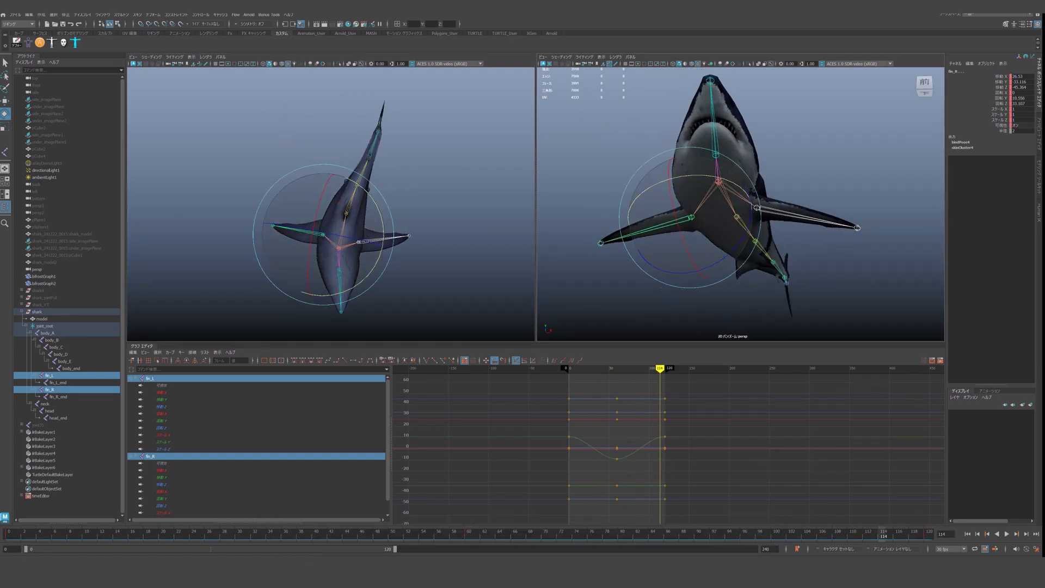
left_click_drag(745, 82, 750, 114, "alt")
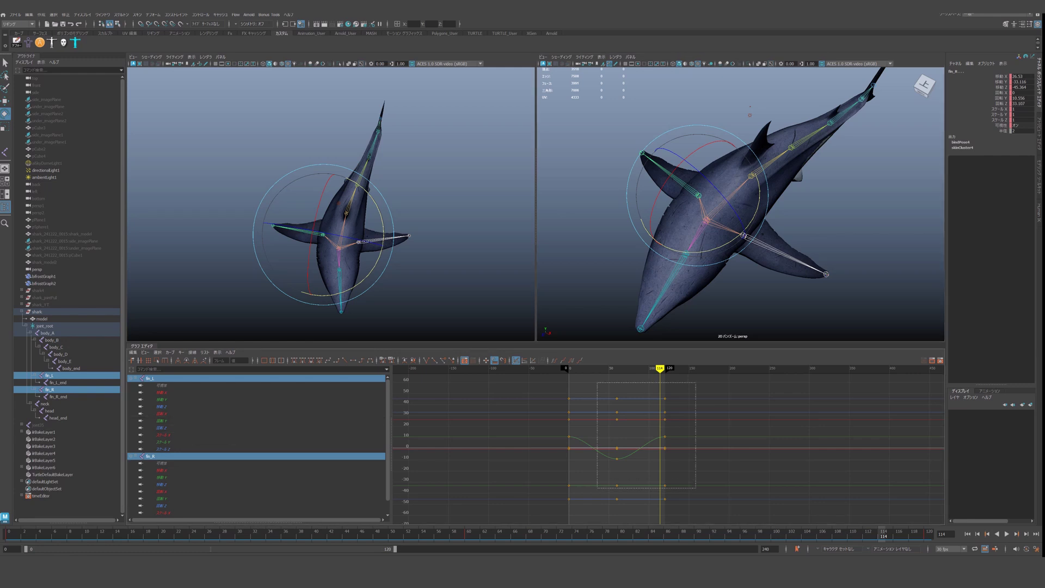
- Give the animation curves of fin_L and fin_R flat tangents, set their pre and post infinity to Cycle and play back the result
left_click(353, 361)
left_click(169, 352)
mouse_move(196, 365)
left_click(262, 364)
left_click(169, 352)
left_click(262, 371)
key("alt+v")
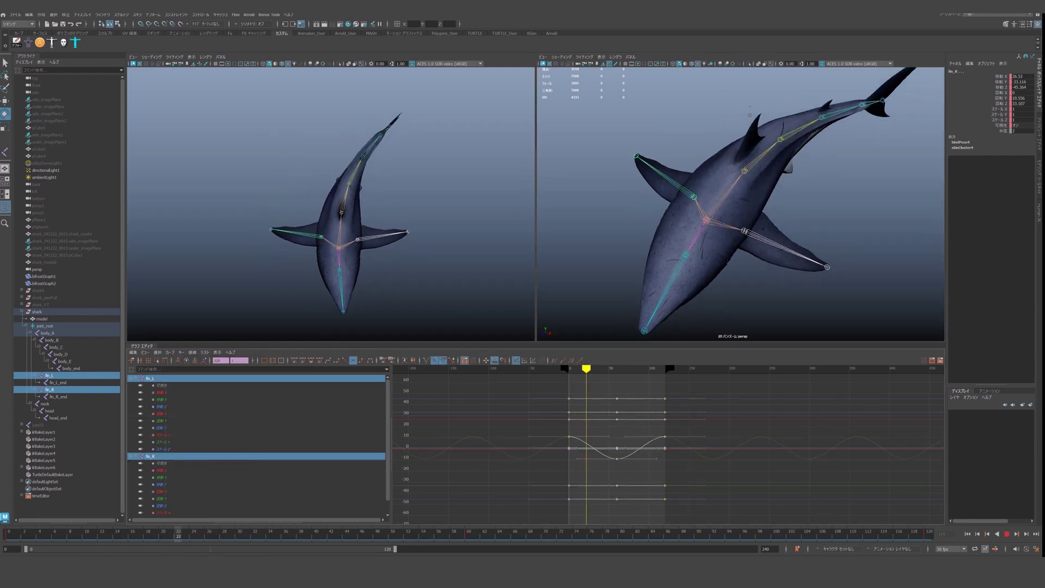
key("alt+v")
- Set a key on the shark's model mesh at frame 0
left_click(42, 319)
key("alt+shift+v")
key("s")
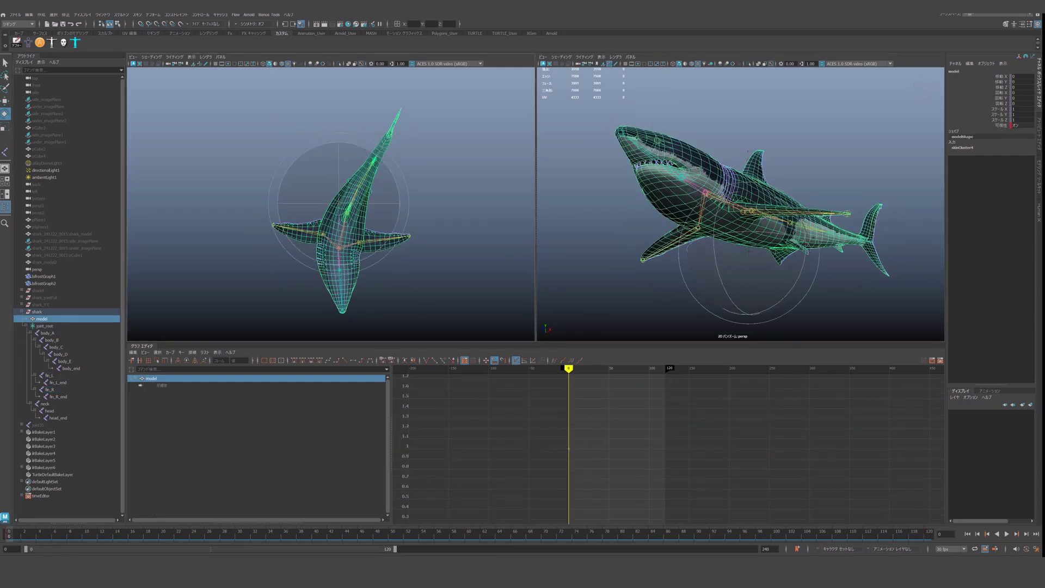
- Move joint_root from side to side along X in time with the body, keying it at frames 0, 60 and 120
key("w")
left_click_drag(740, 245, 732, 281, "alt")
left_click(762, 294)
left_click(44, 326)
scroll(740, 218, "up", 5)
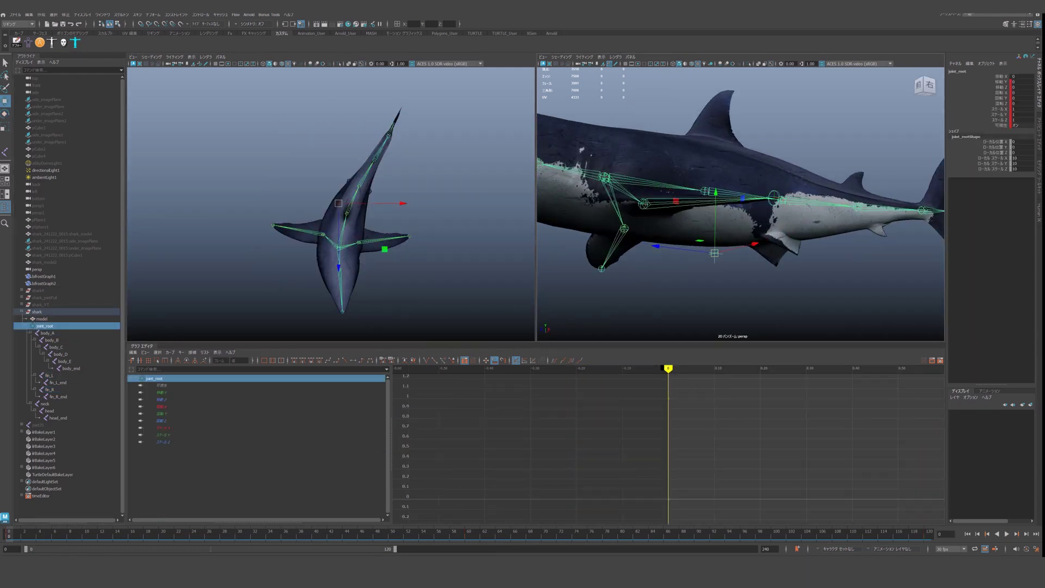
scroll(740, 217, "down", 6)
left_click_drag(402, 203, 396, 203)
key("alt+v")
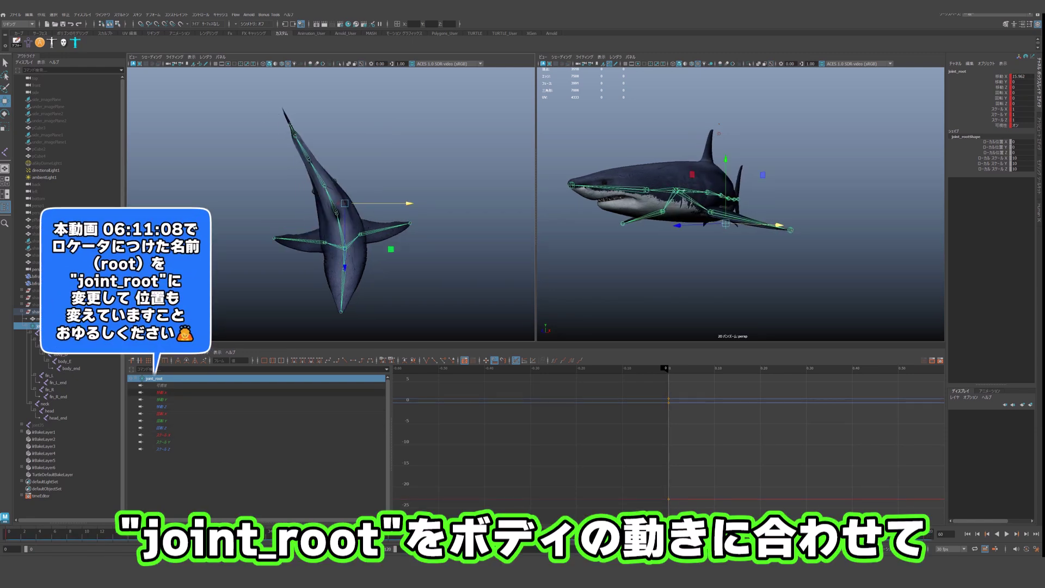
- Delay the Translate X keys of joint_root by about 18 frames
left_click(162, 392)
key("f")
left_click(668, 398)
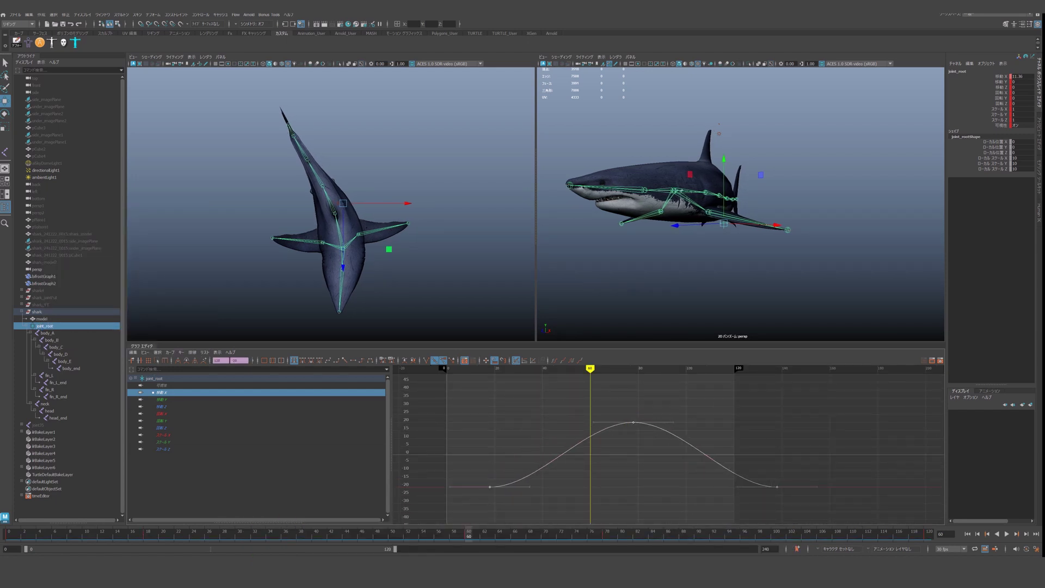
- Give joint_root's Translate X curve flat tangents and set its pre and post infinity to Cycle
left_click(353, 360)
left_click(170, 352)
mouse_move(201, 364)
left_click(272, 364)
left_click(170, 352)
left_click(272, 372)
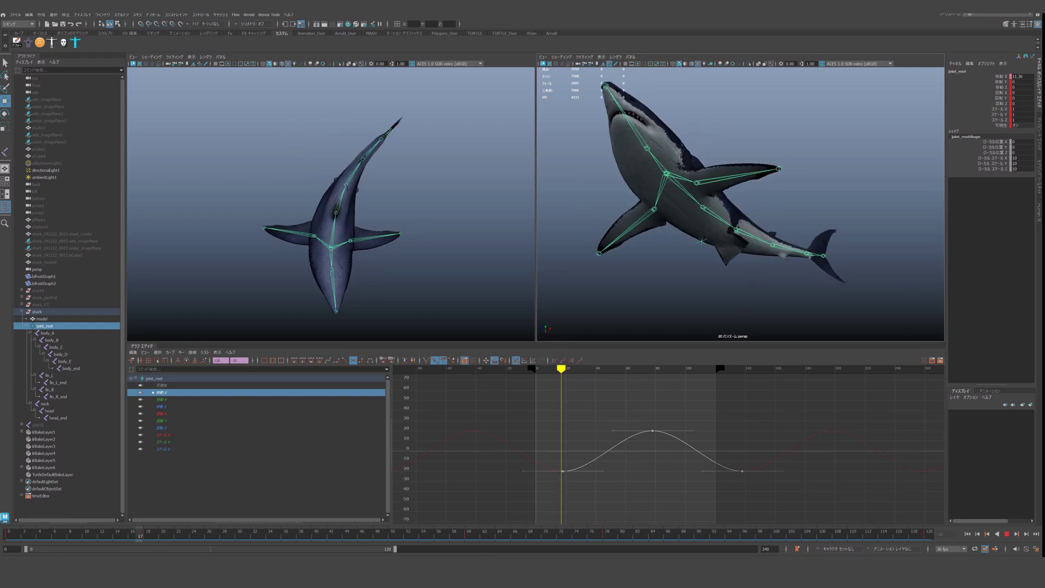
- Set joint_root's Translate X keys to 30 at the peak and -30 at the lows, and play back the side sway
left_click(652, 430)
middle_click_drag(653, 431, 654, 419)
key("alt+v")
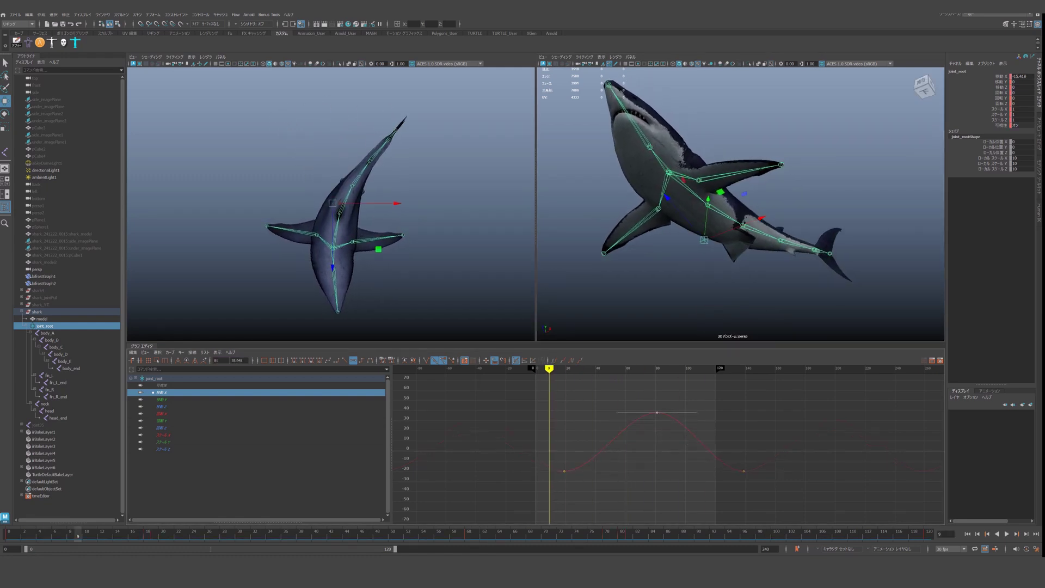
double_click(238, 360)
type("-30")
key("Return")
key("alt+v")
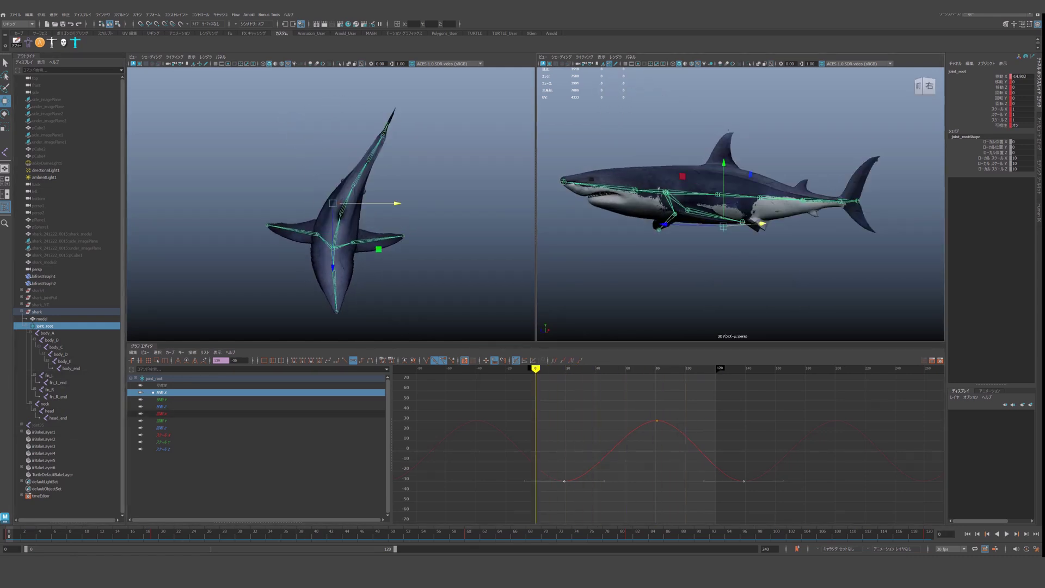
- Key joint_root's forward travel in Translate Z from frame 0 to 120 and give the curve linear tangents
left_click(162, 406)
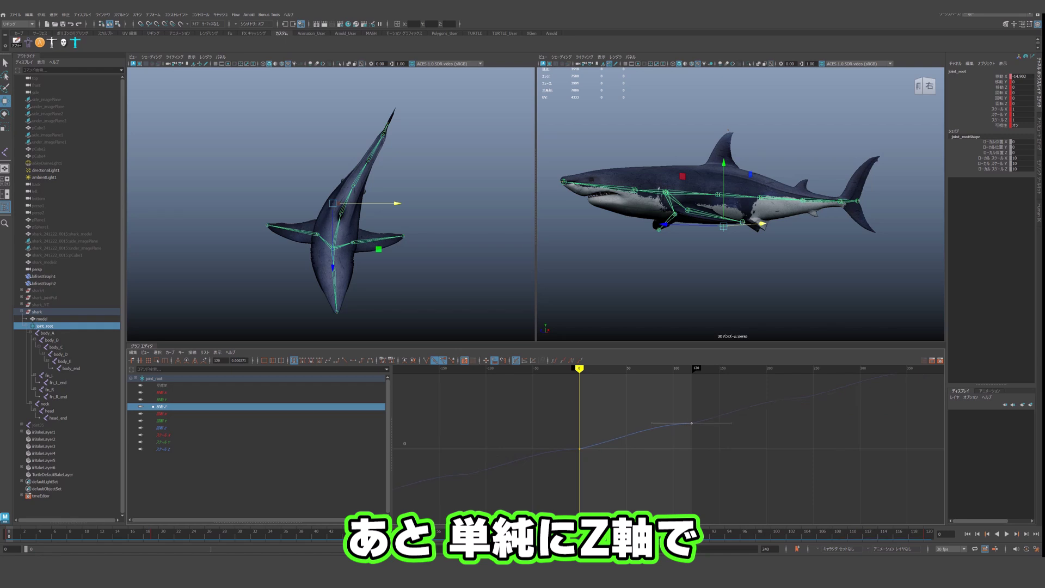
left_click_drag(681, 391, 721, 434)
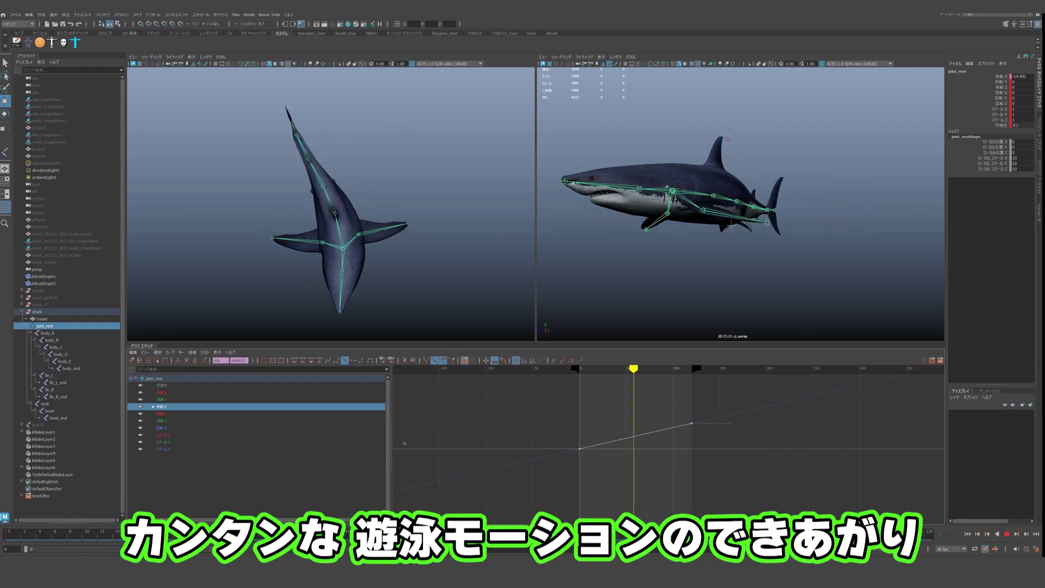